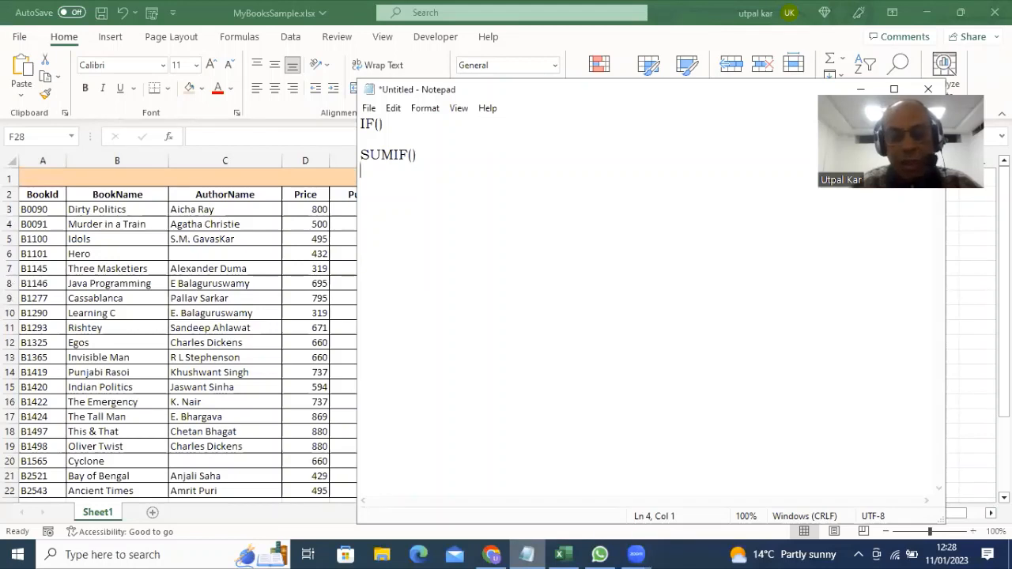
# Add AverageIf(), SUM(), MIN() and MAX() as new lines in the note and select the whole list
pyautogui.write('Avera')
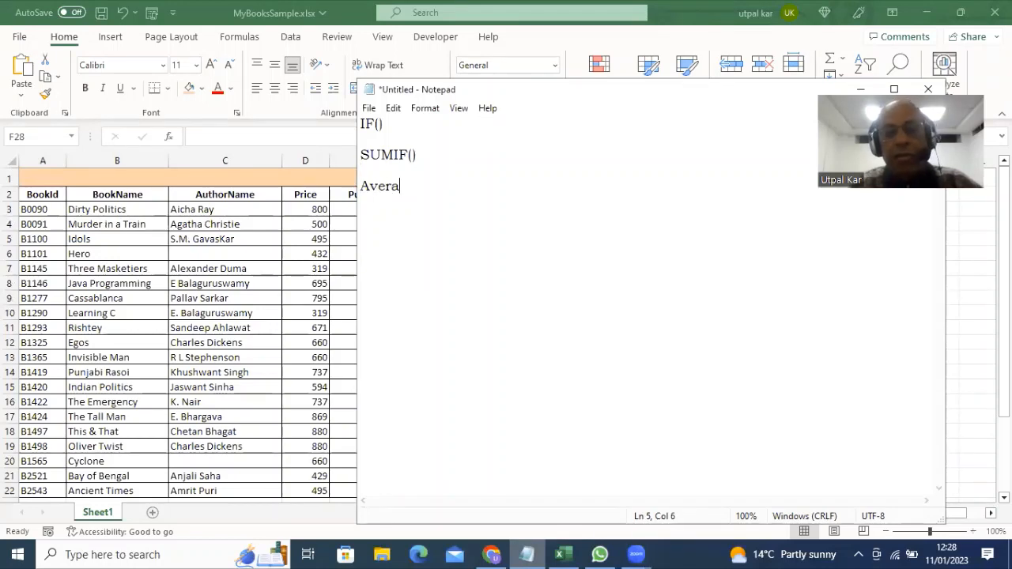
pyautogui.write('geIf()')
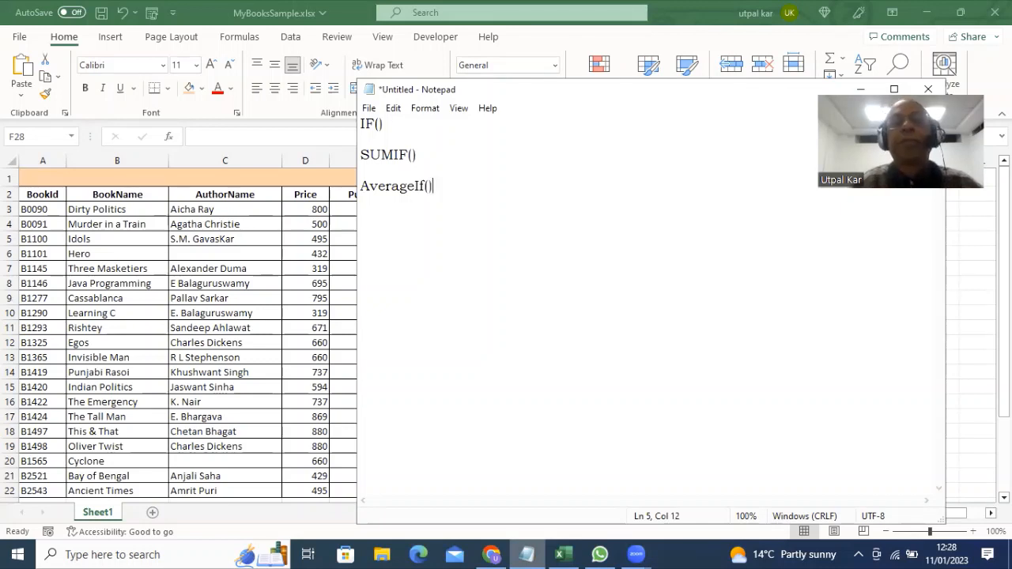
pyautogui.press('Return')
pyautogui.press('Return')
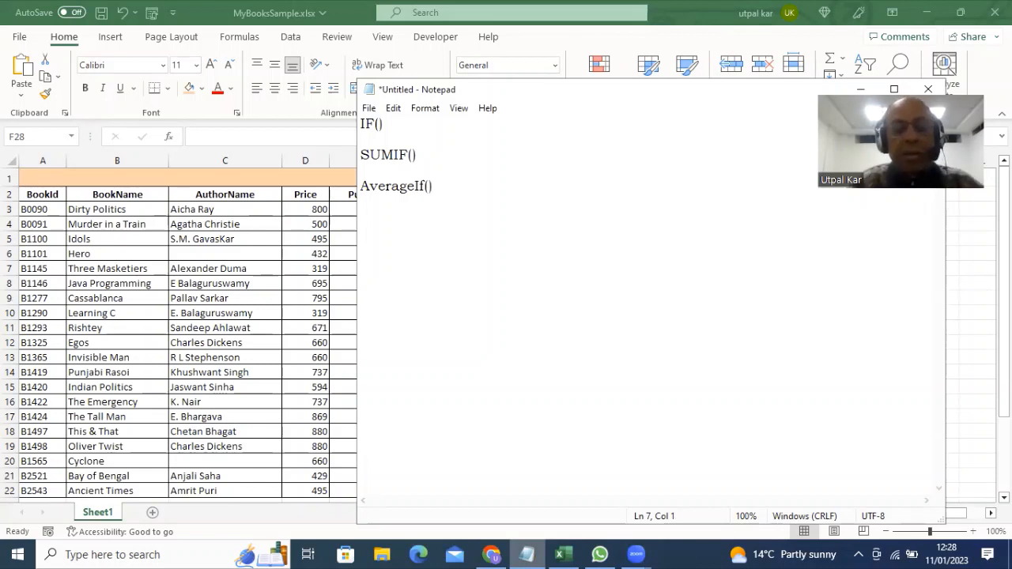
pyautogui.write('SUM()')
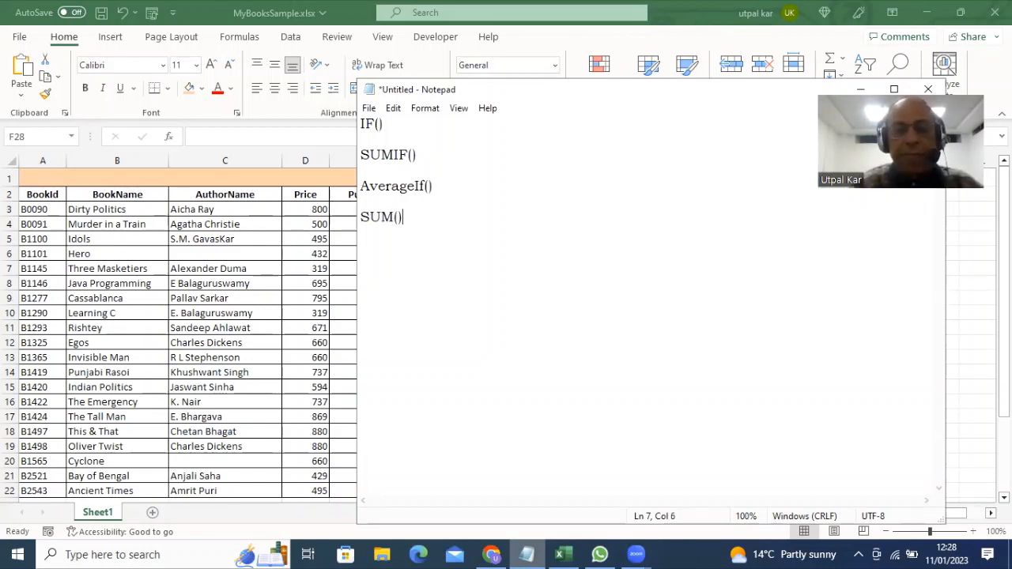
pyautogui.press('Return')
pyautogui.write('MIN')
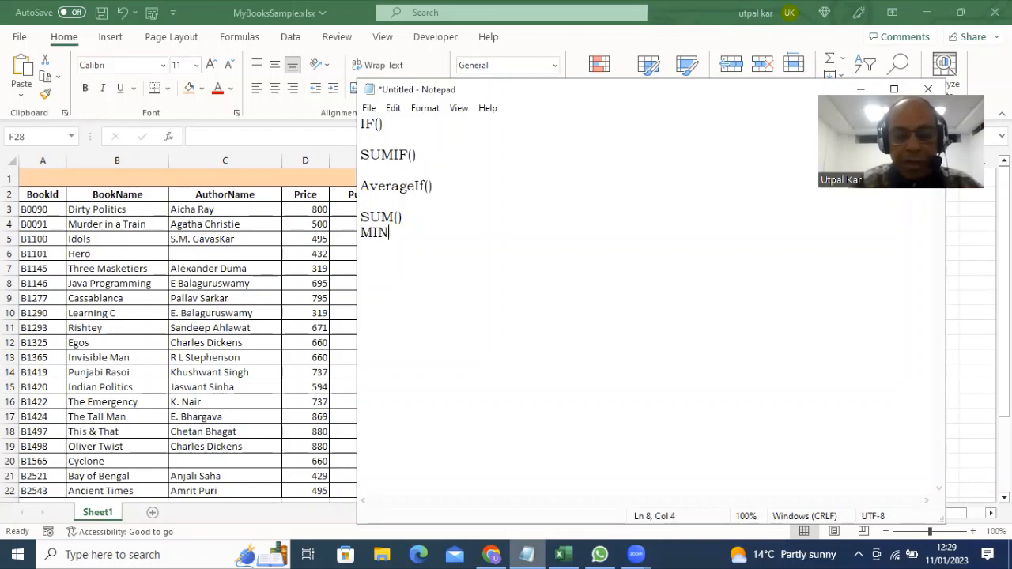
pyautogui.write('()')
pyautogui.press('Return')
pyautogui.write('M')
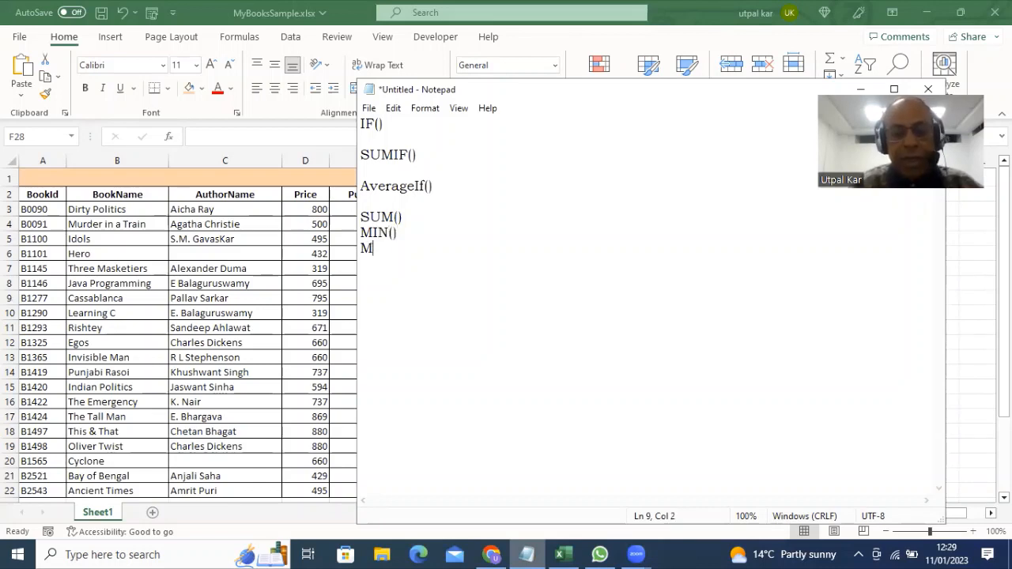
pyautogui.write('AX()')
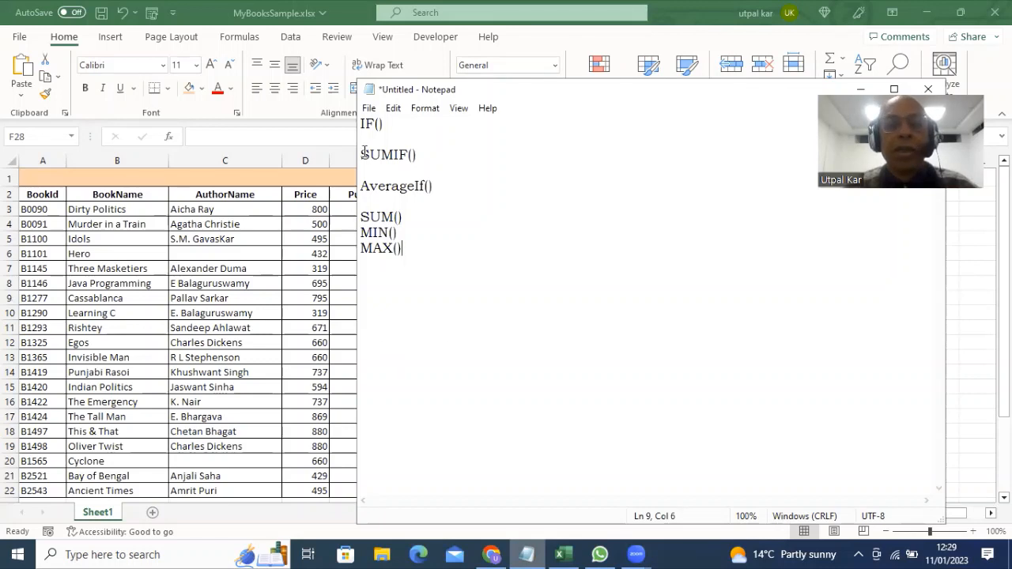
pyautogui.moveTo(360, 124); pyautogui.dragTo(427, 246)
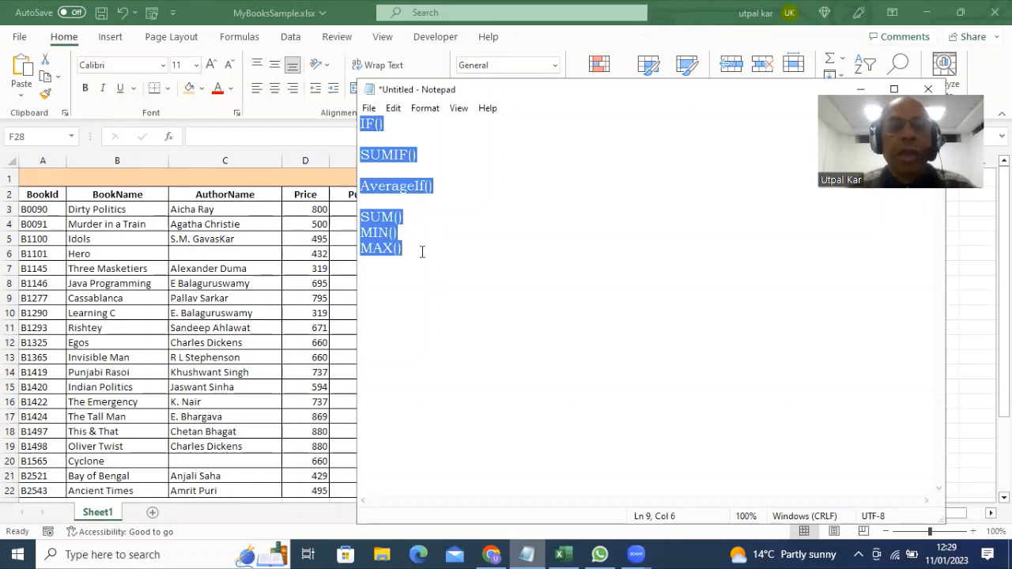
# Append '- It can count the total sum of some numeric values' to the SUM() line
pyautogui.click(404, 252)
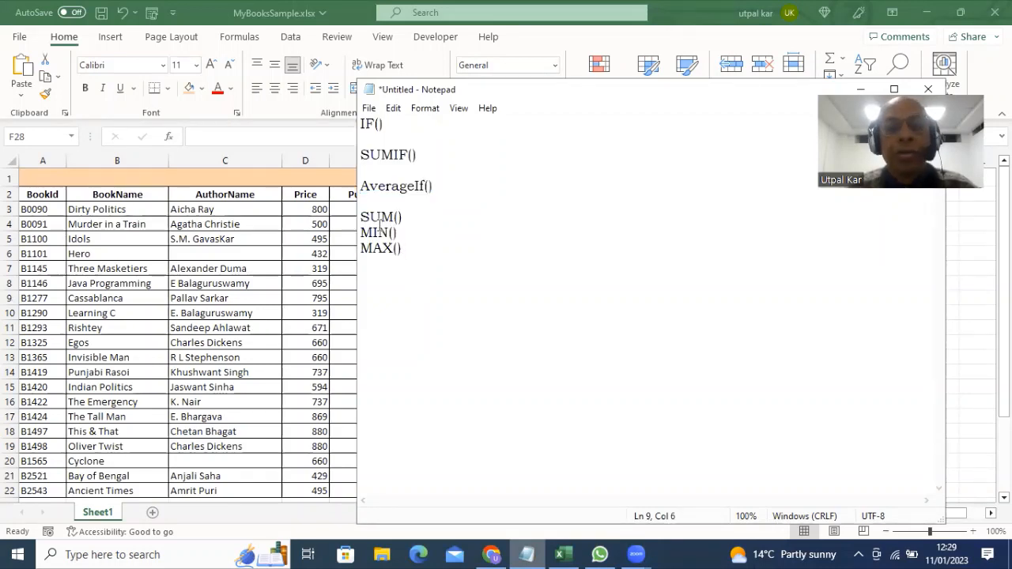
pyautogui.moveTo(359, 217); pyautogui.dragTo(403, 218)
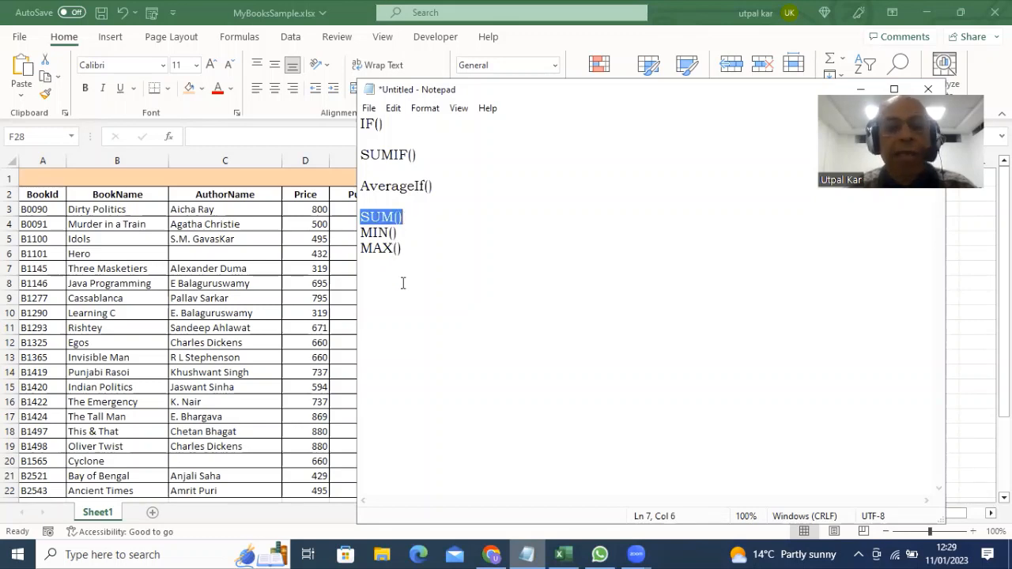
pyautogui.click(422, 220)
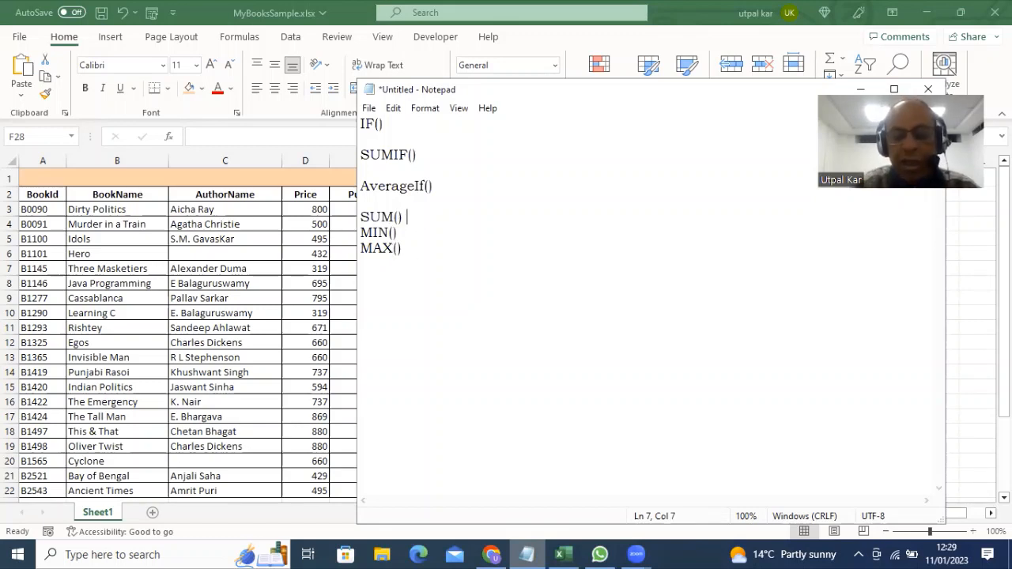
pyautogui.write('-')
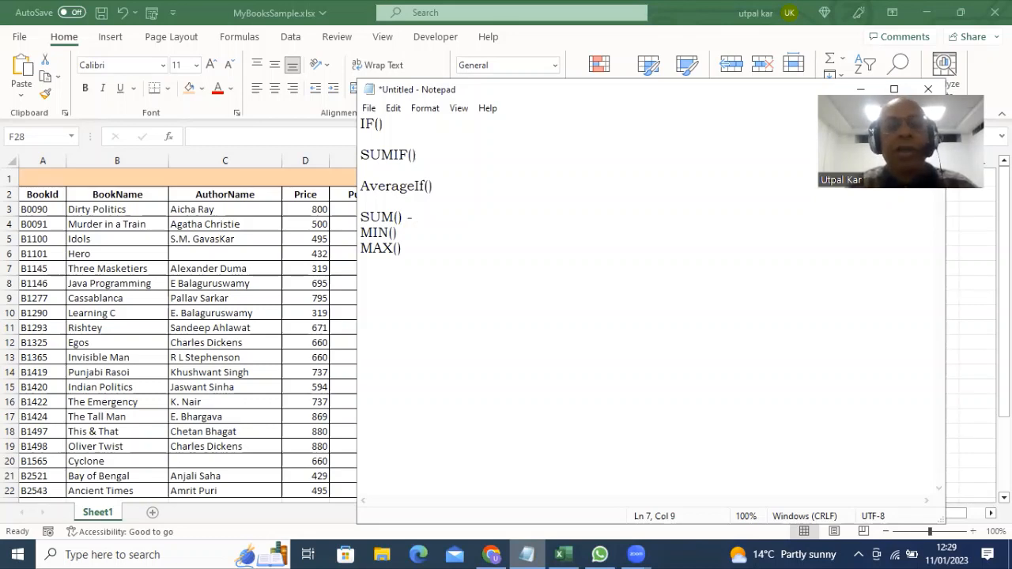
pyautogui.write('It c')
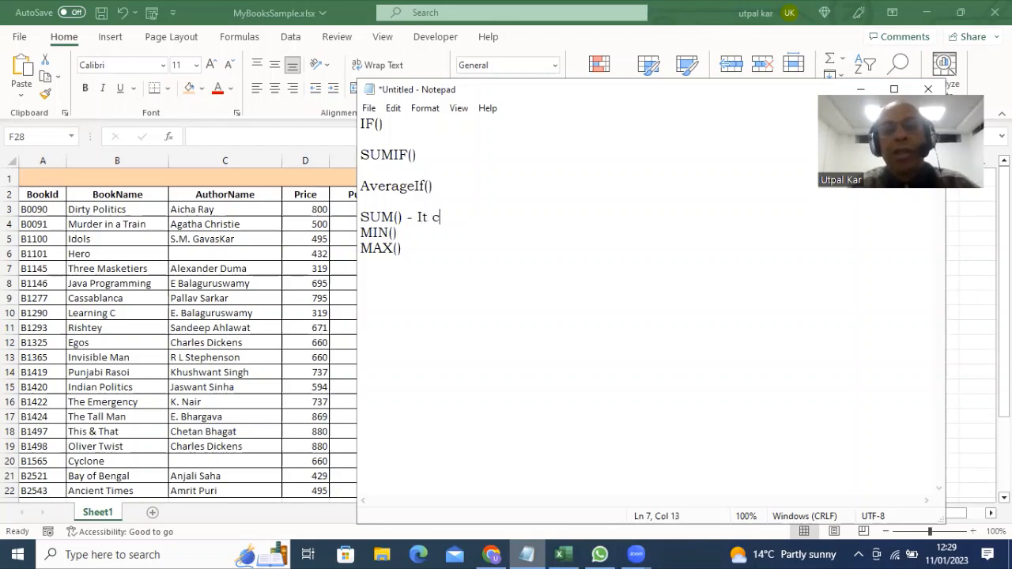
pyautogui.write('an count the ')
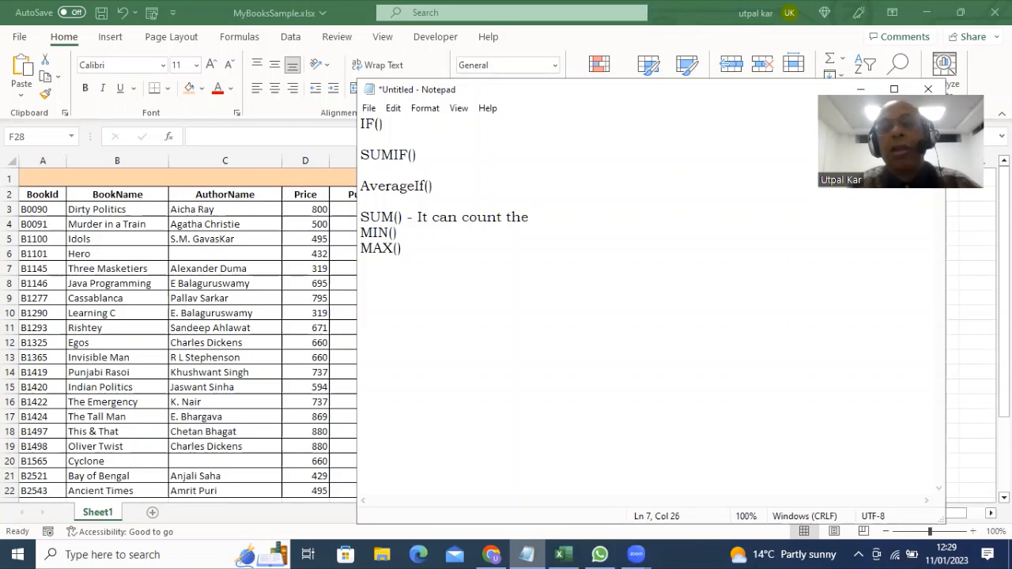
pyautogui.write('tota')
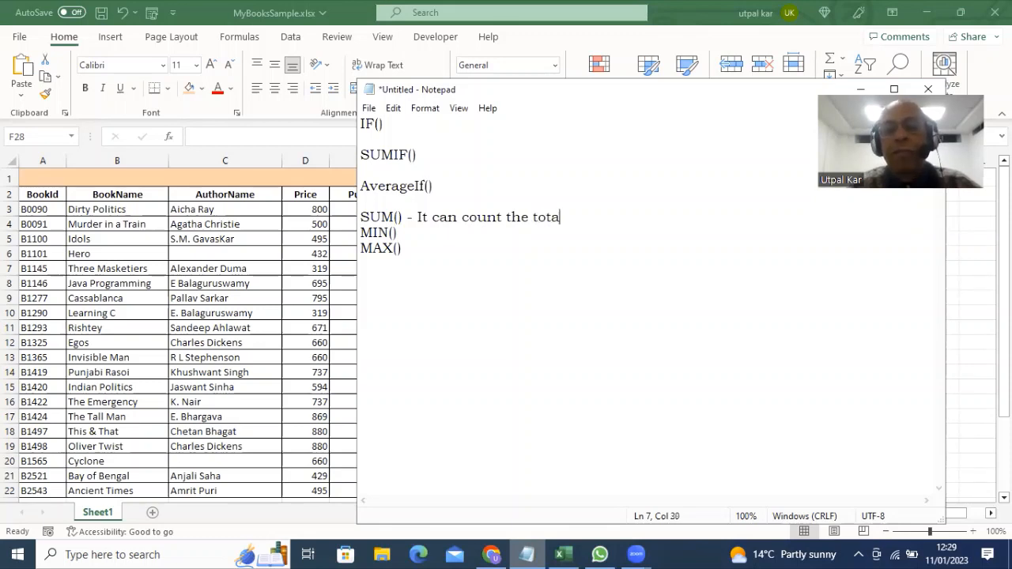
pyautogui.write('l sum of s')
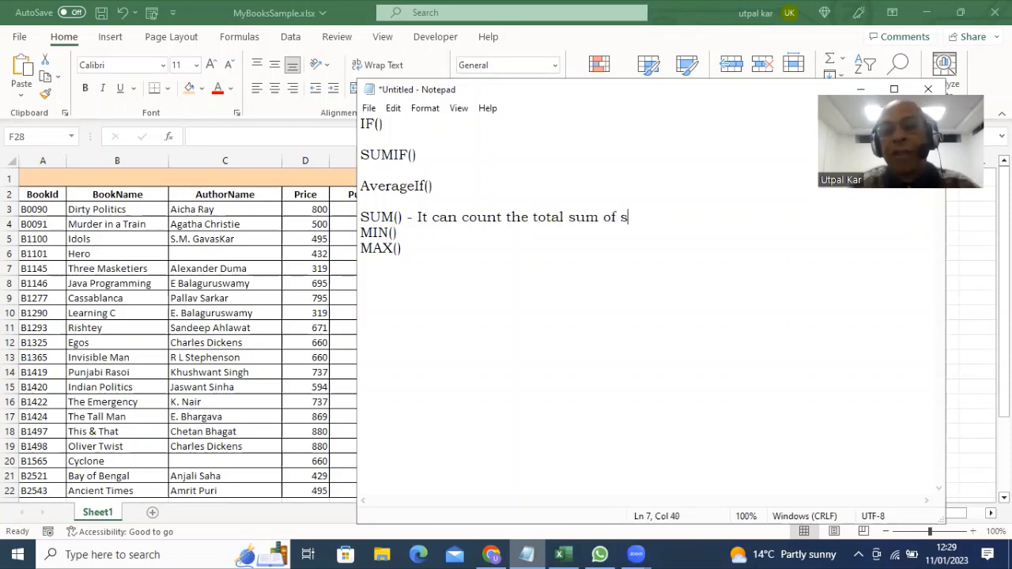
pyautogui.write('ome numer')
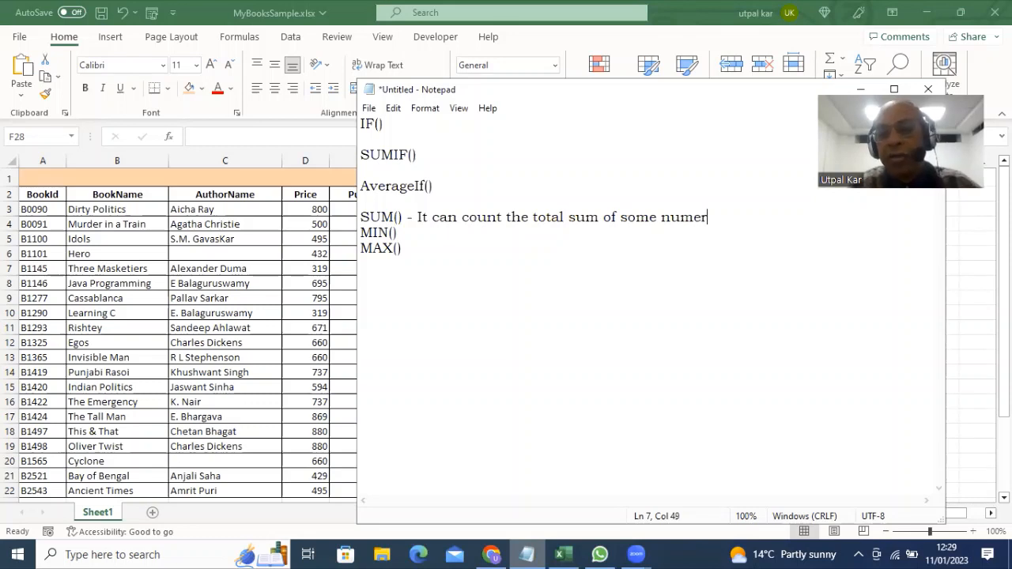
pyautogui.write('ic values')
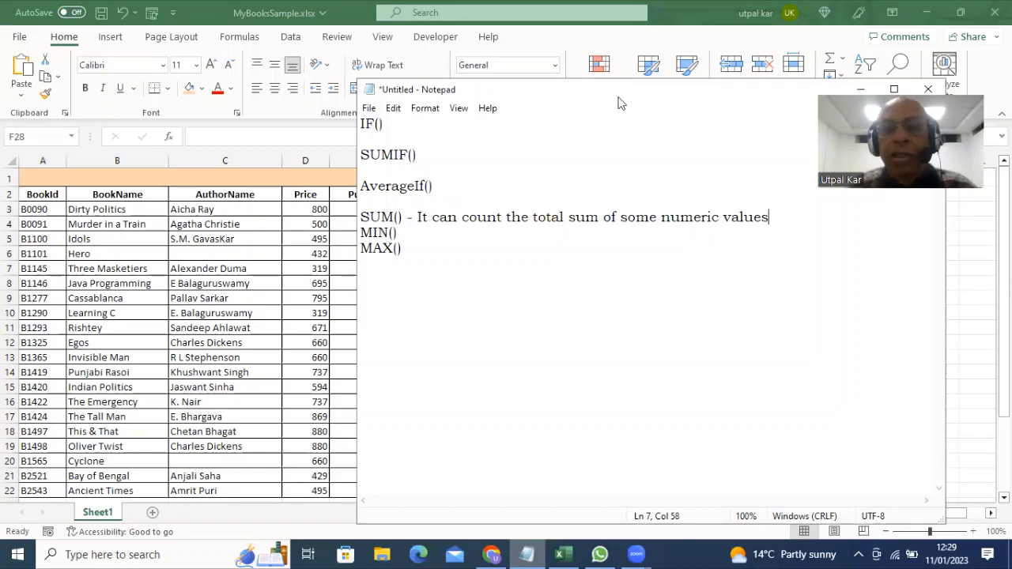
# Describe MIN() and MAX() as finding the minimum and maximum value from some given numbers
pyautogui.moveTo(620, 99); pyautogui.dragTo(708, 204)
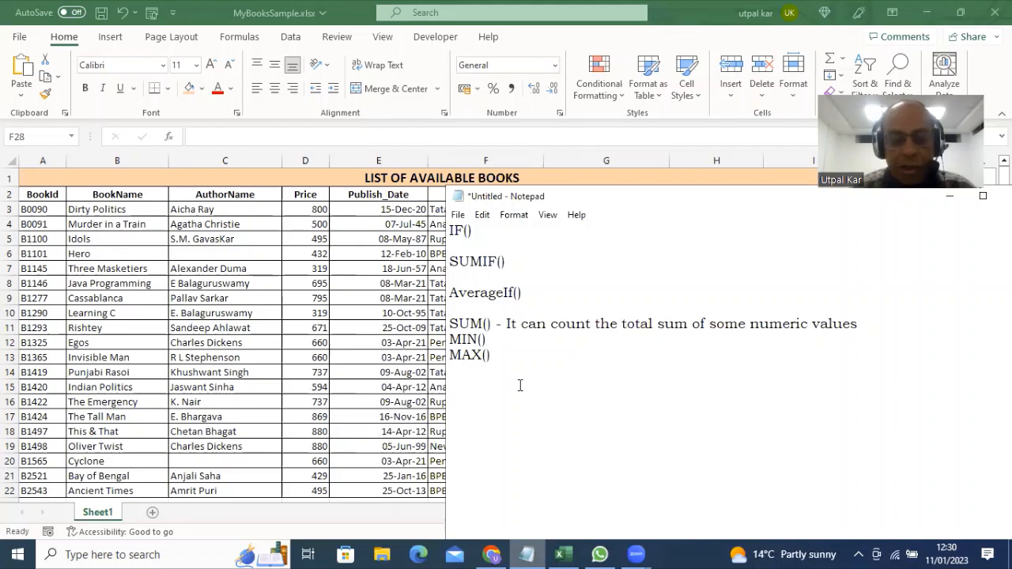
pyautogui.write('-')
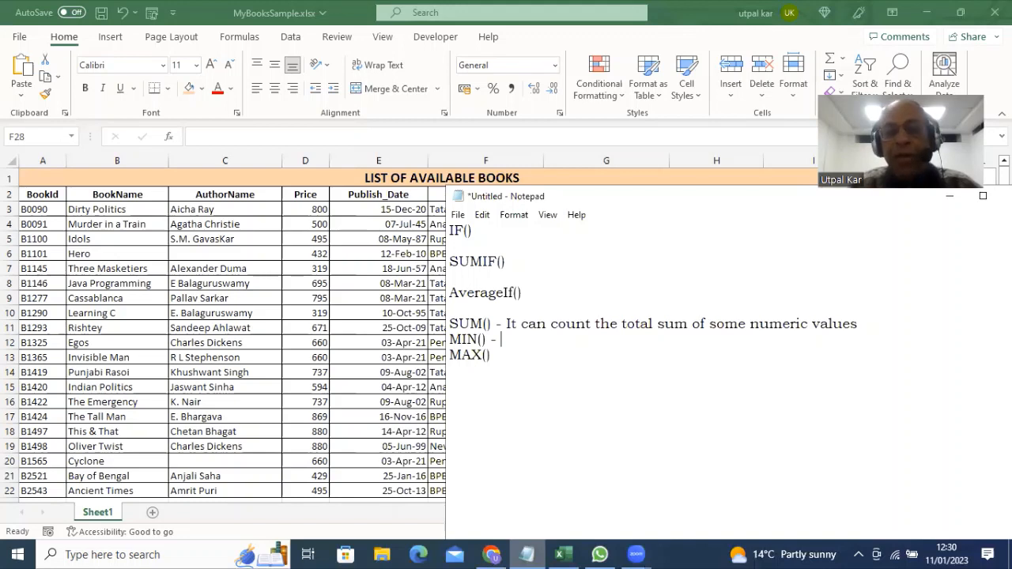
pyautogui.write('It ca')
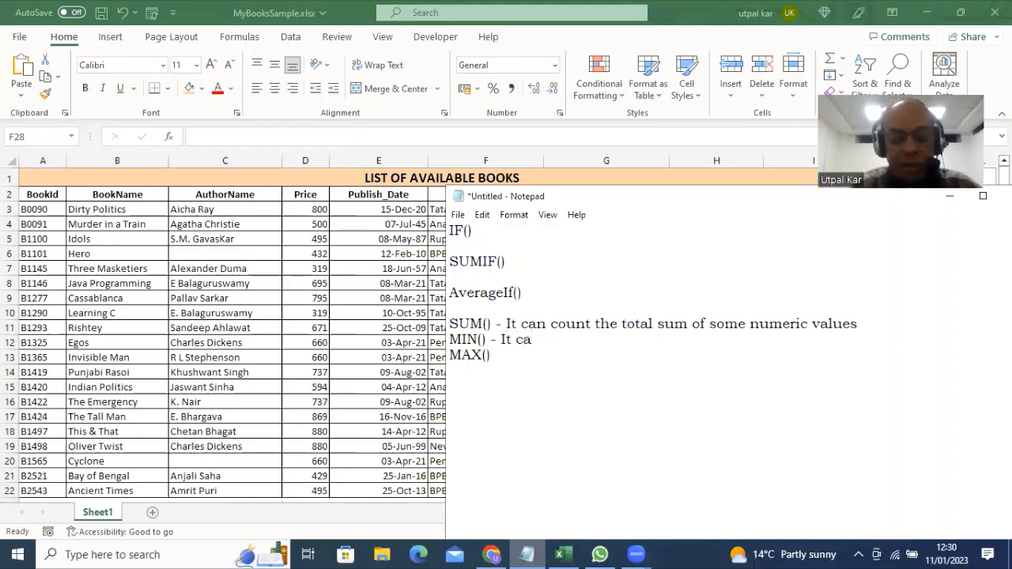
pyautogui.write('n ')
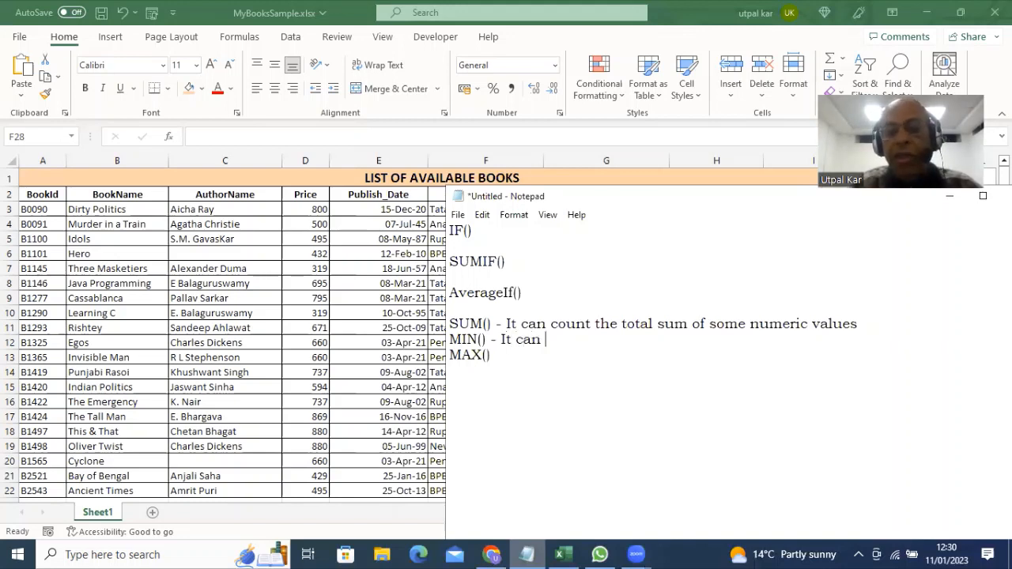
pyautogui.write('find the mi')
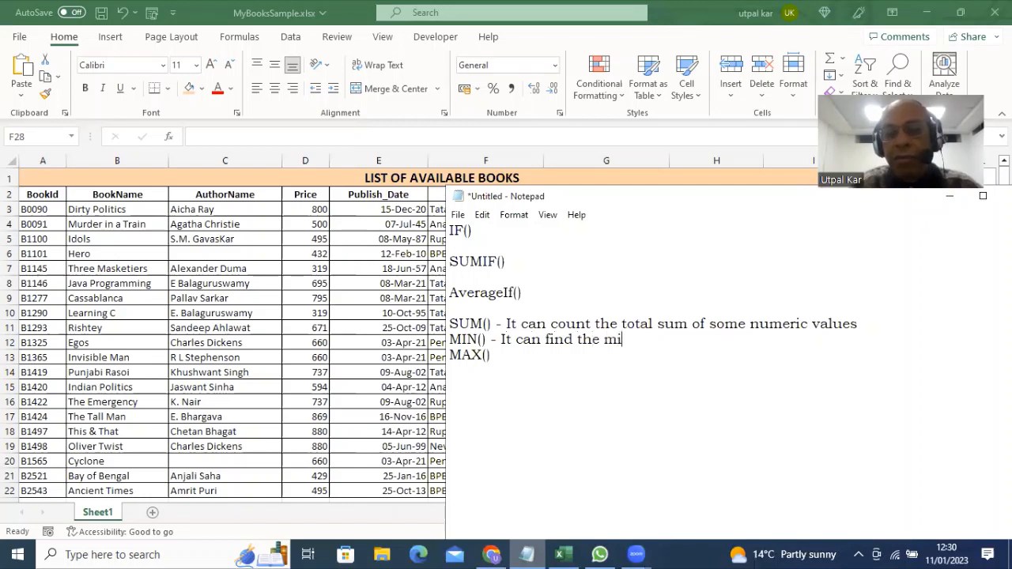
pyautogui.write('nimum ')
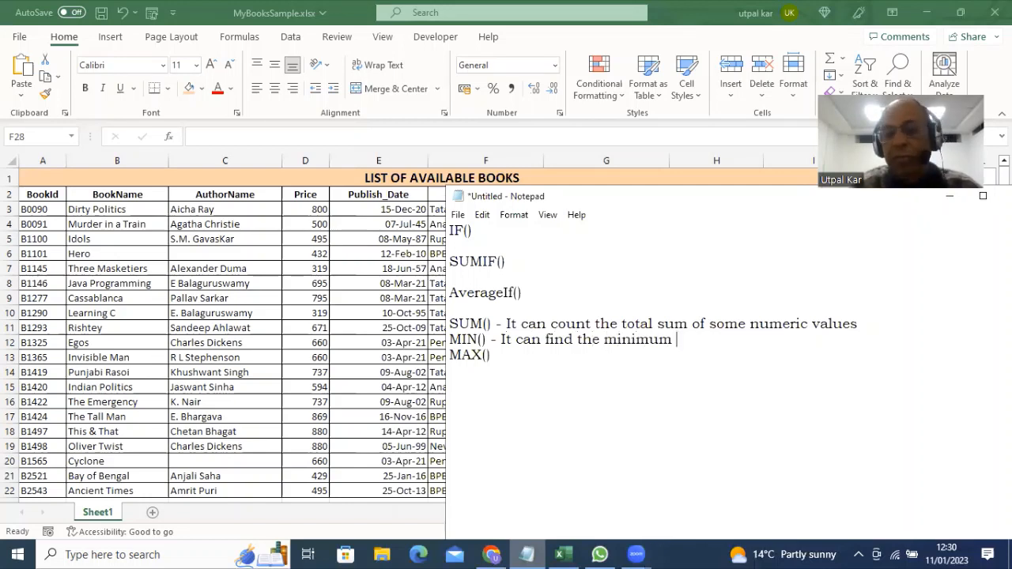
pyautogui.write('value')
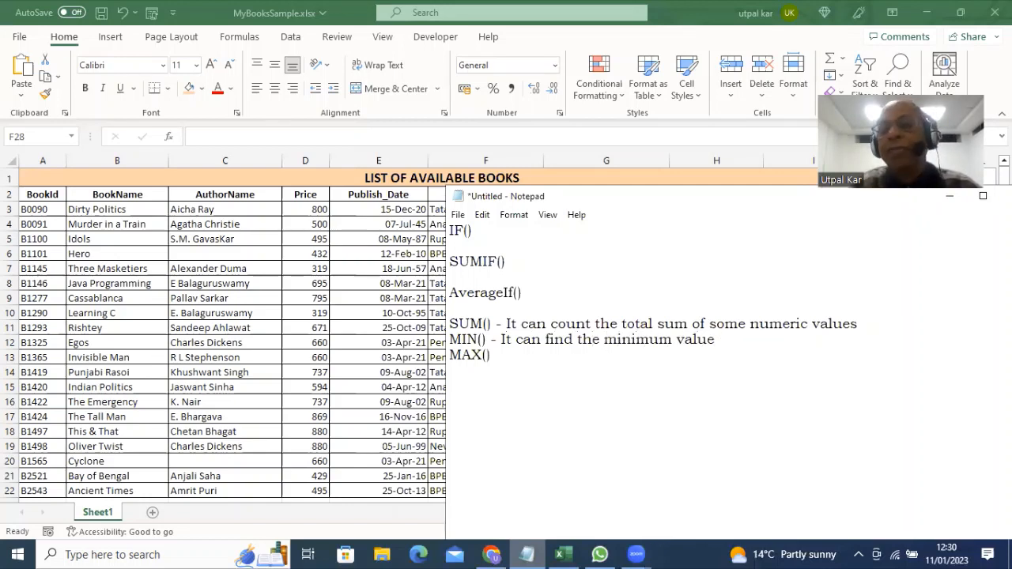
pyautogui.write(' from some')
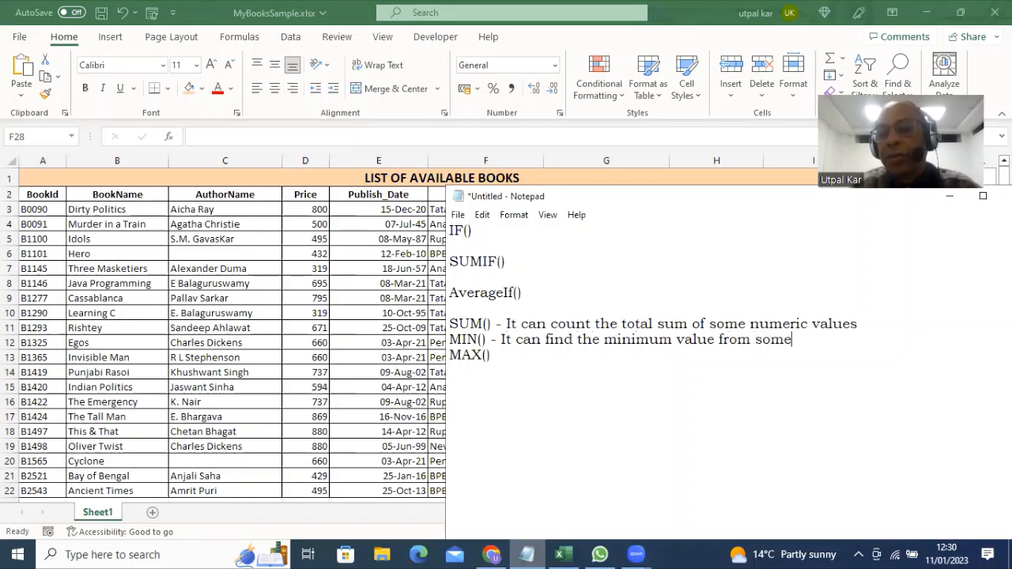
pyautogui.write(' given num')
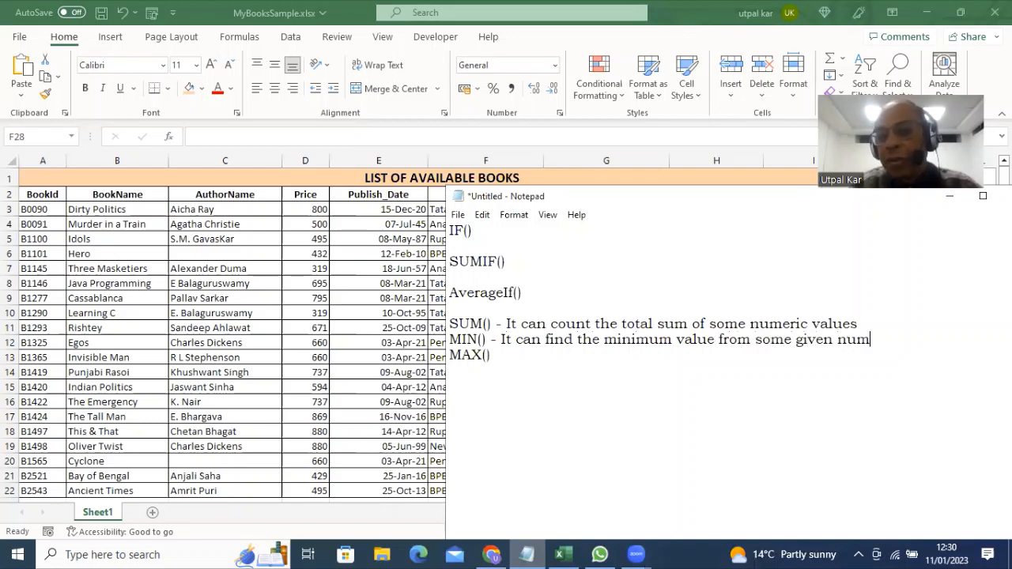
pyautogui.write('bers')
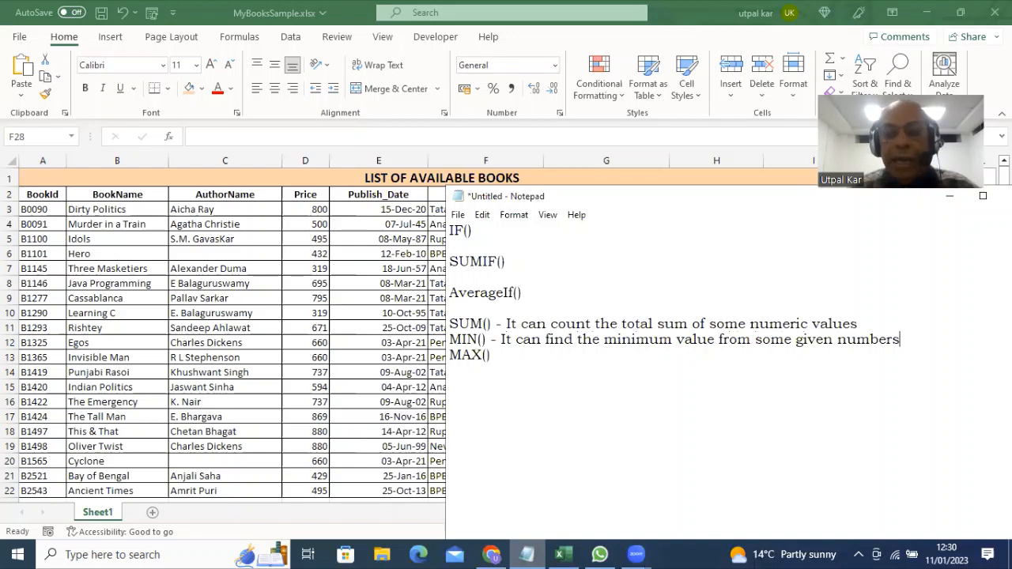
pyautogui.click(499, 355)
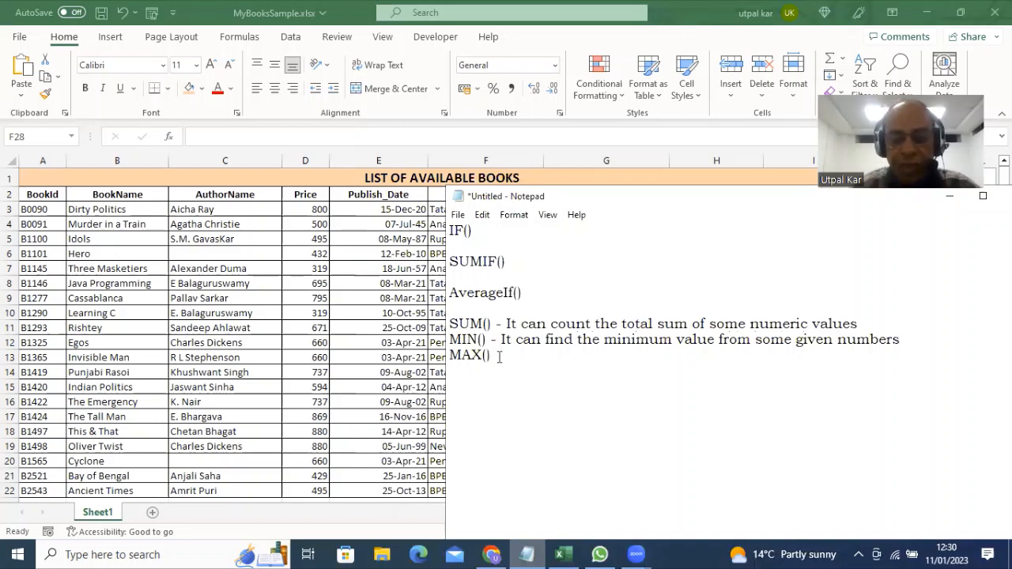
pyautogui.write('-')
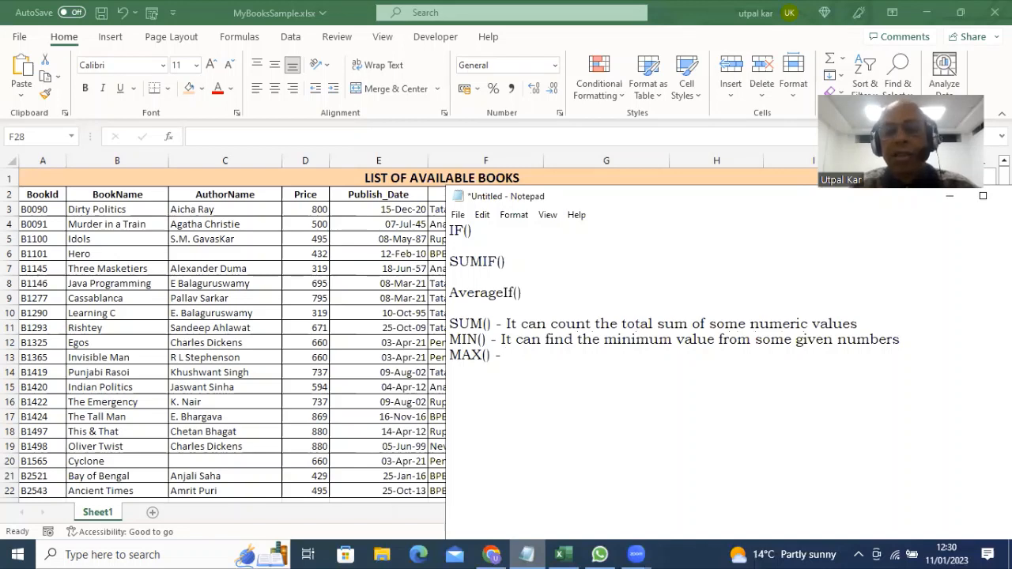
pyautogui.write(' It can fi')
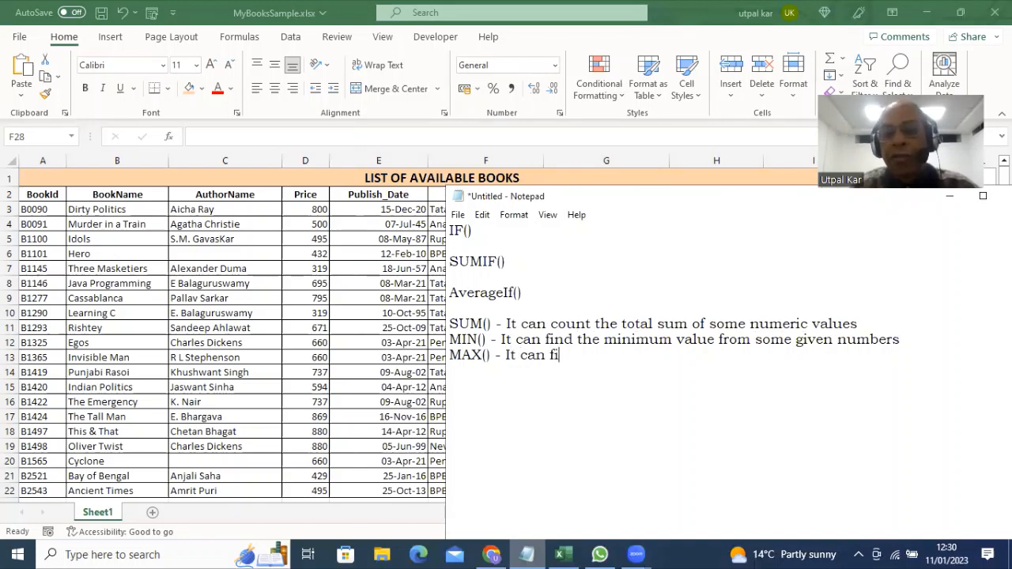
pyautogui.write('nd the maxi')
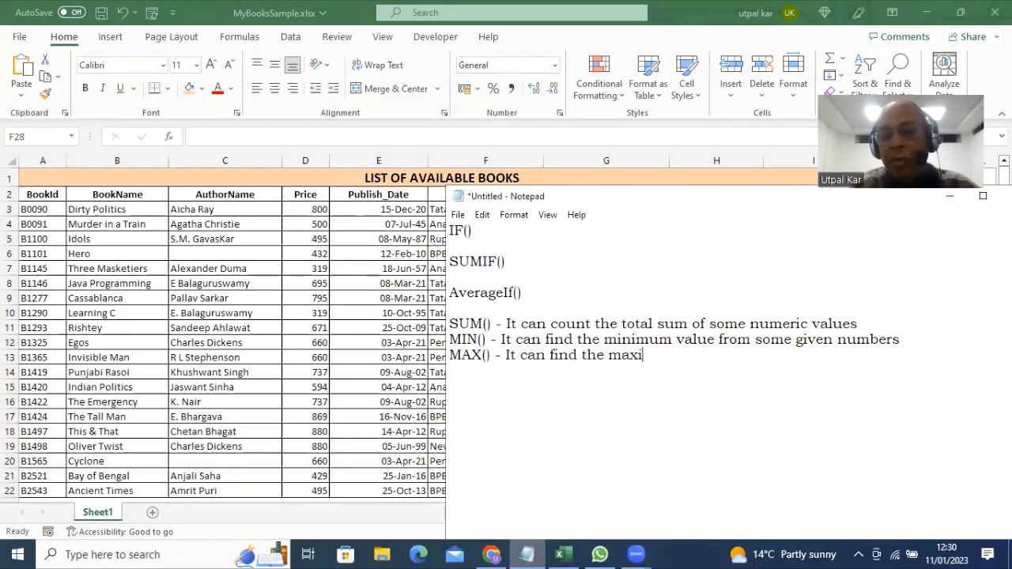
pyautogui.write('mum value')
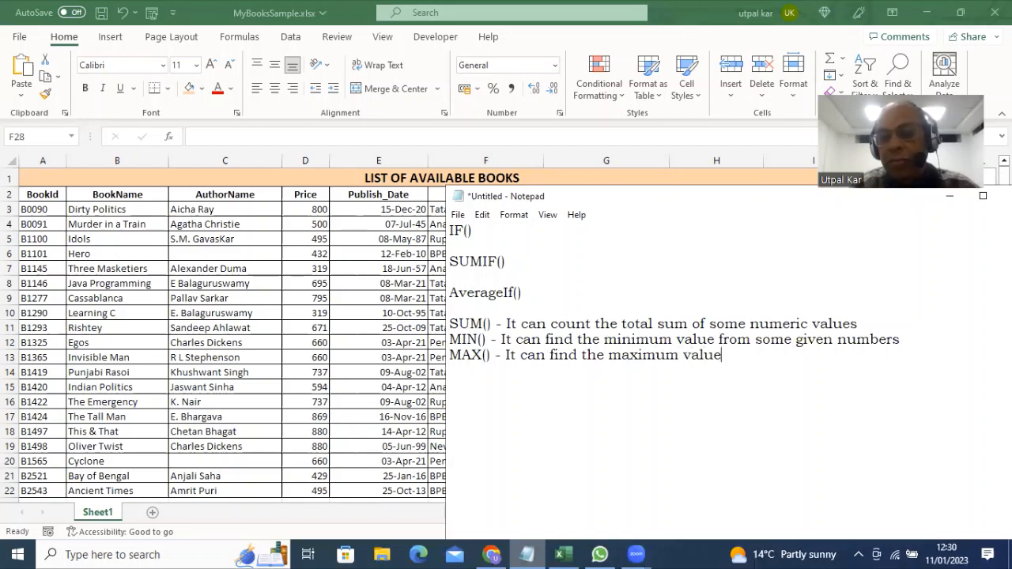
pyautogui.write(' from some')
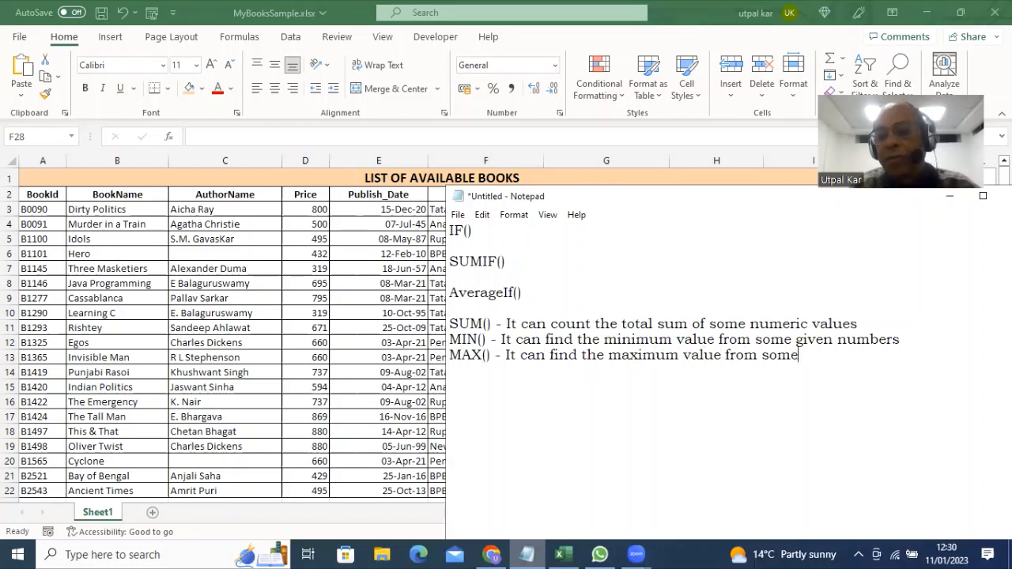
pyautogui.write(' given nu')
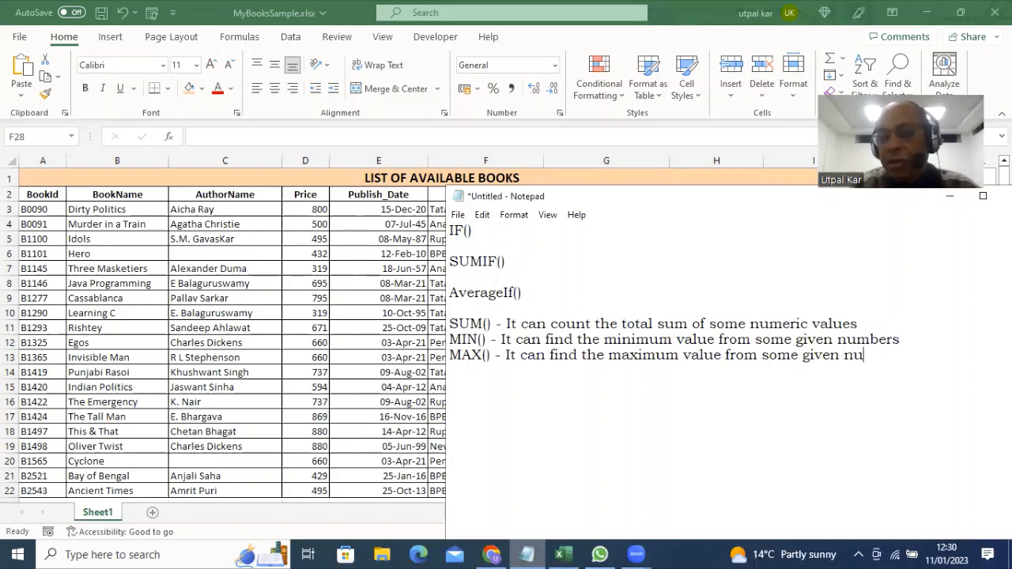
pyautogui.write('mbers')
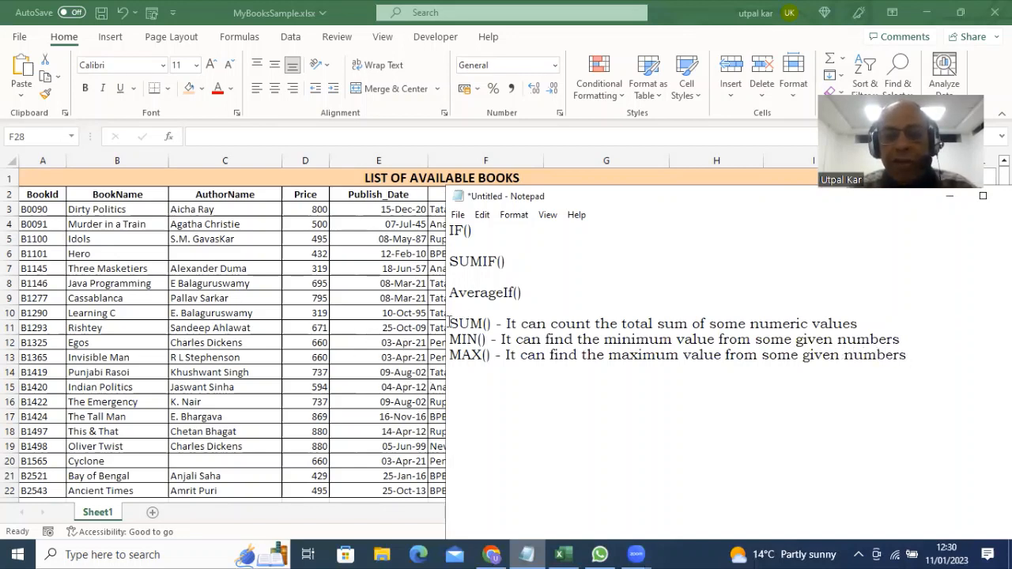
# Narrow the Notepad window so the full Excel book table, including publishers, shows beside it
pyautogui.moveTo(448, 323); pyautogui.dragTo(498, 324)
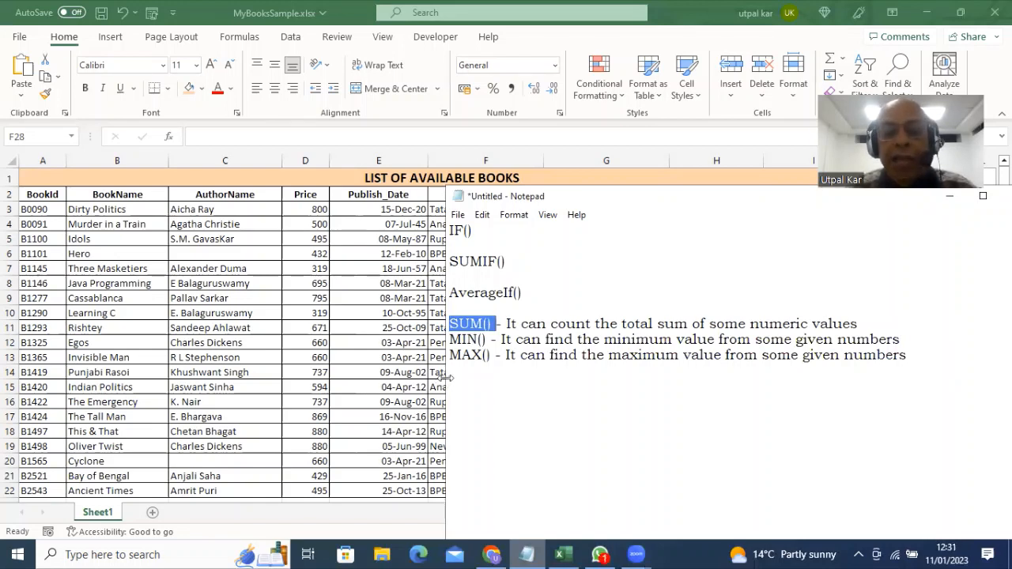
pyautogui.moveTo(446, 379); pyautogui.dragTo(614, 373)
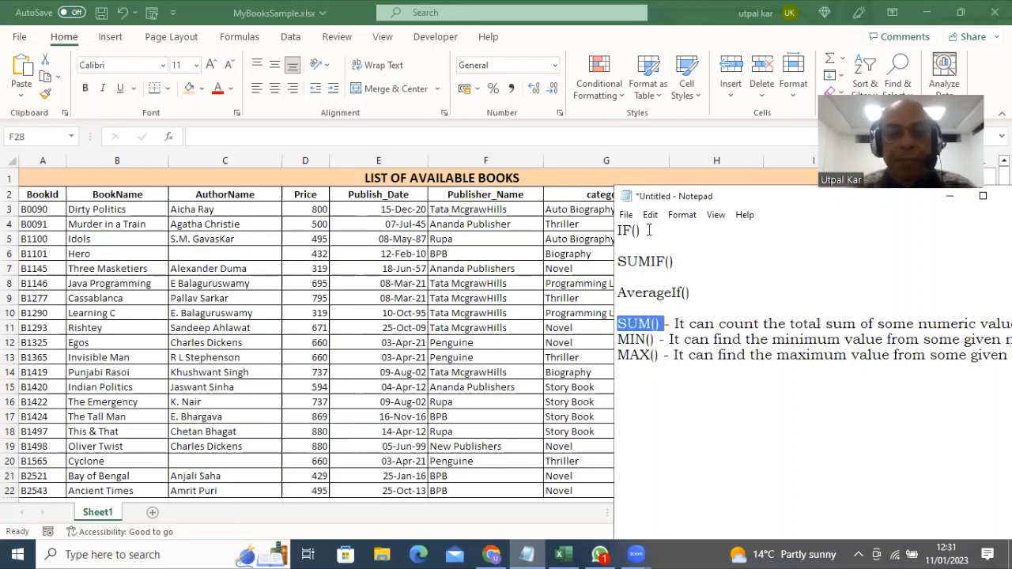
pyautogui.click(297, 346)
# Clear the old BPB and Penguine entries and enter Max Price and Min Price in E28:E29
pyautogui.scroll(-2, 297, 346)
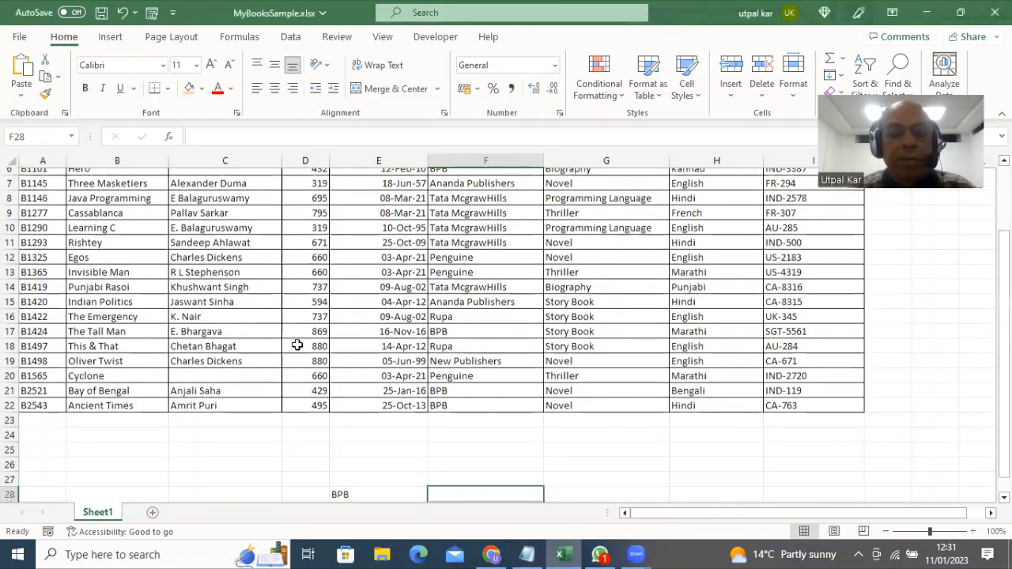
pyautogui.scroll(-2, 298, 346)
pyautogui.moveTo(345, 404); pyautogui.dragTo(469, 418)
pyautogui.press('Delete')
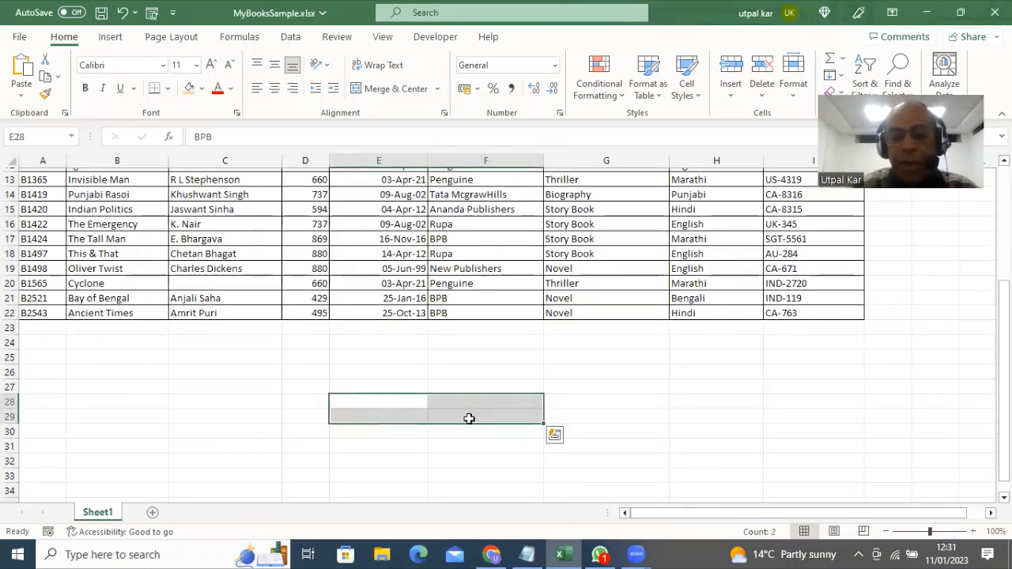
pyautogui.click(352, 401)
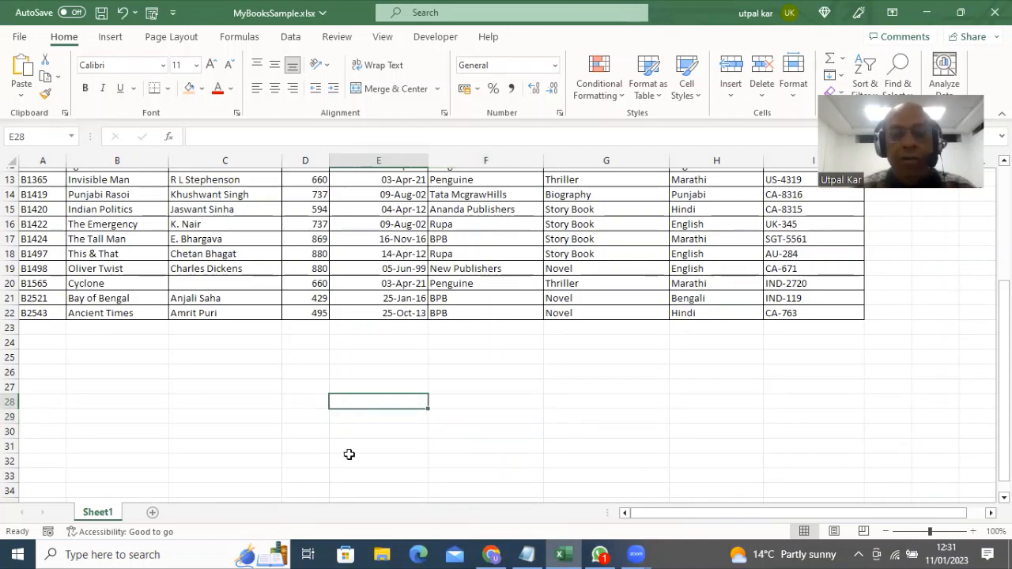
pyautogui.write('Ma')
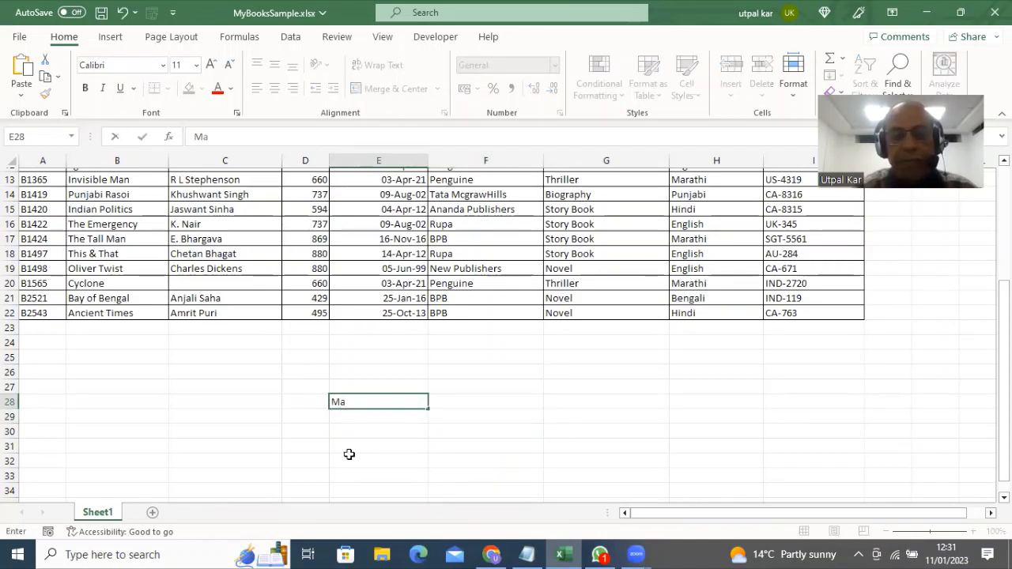
pyautogui.write('x Price')
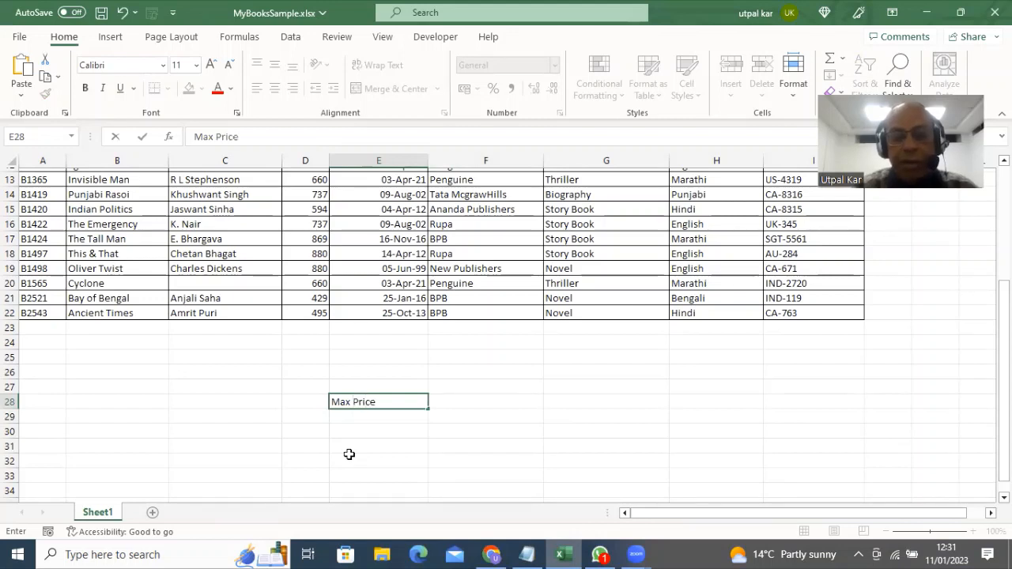
pyautogui.press('Return')
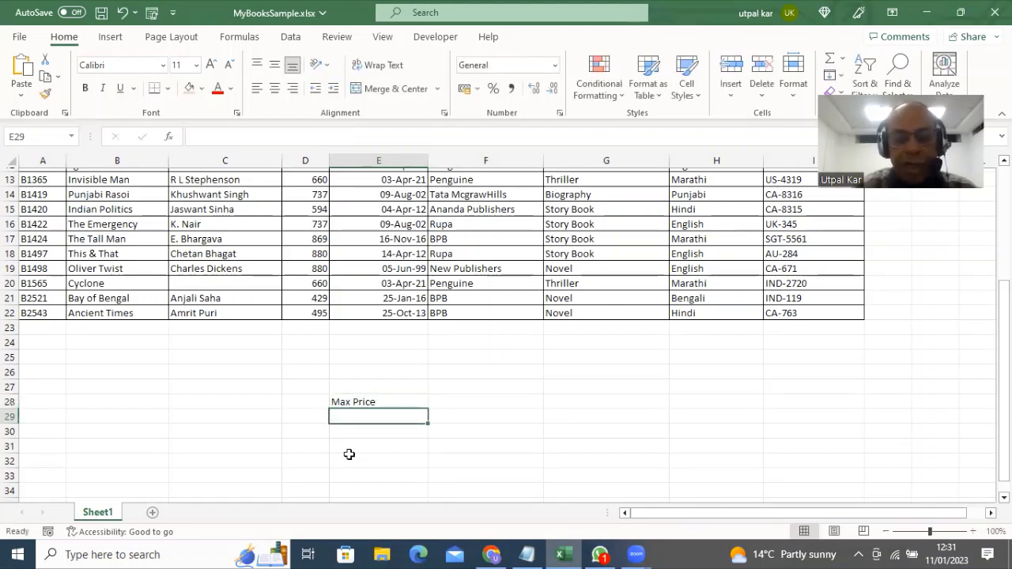
pyautogui.write('Min')
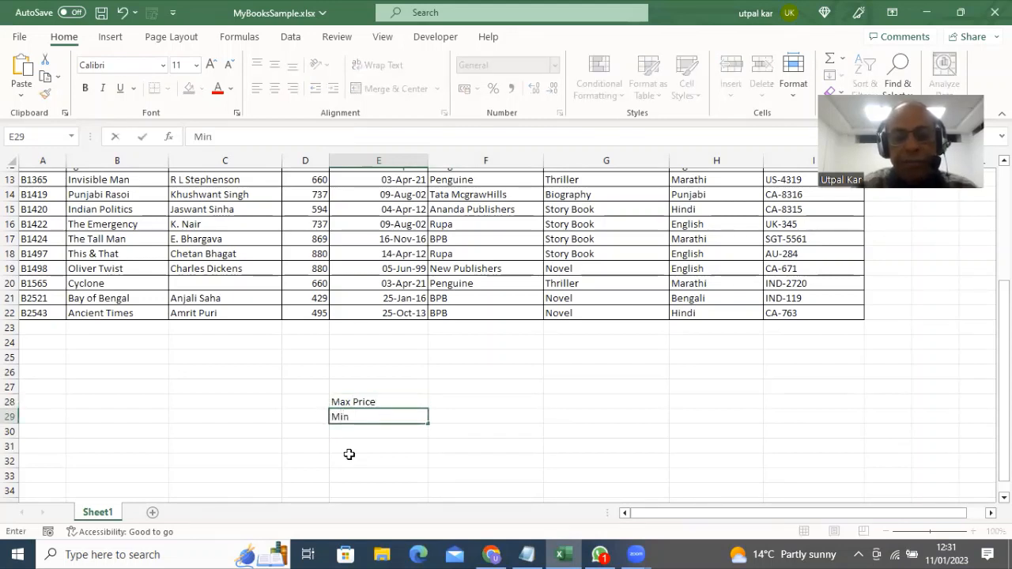
pyautogui.write(' Price')
pyautogui.press('Return')
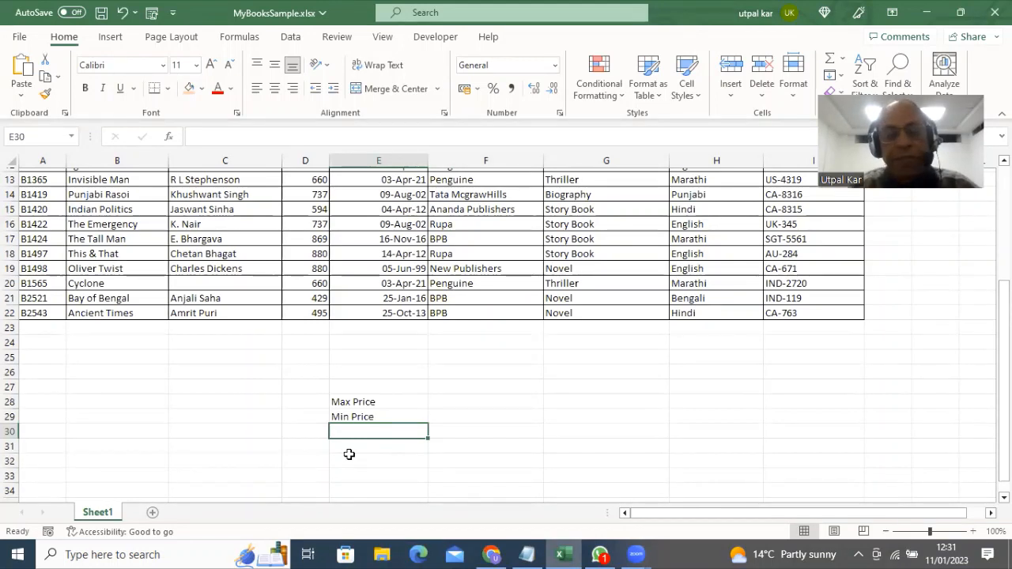
# Add the labels Overall Price and Average Price in E30:E31
pyautogui.write('OV')
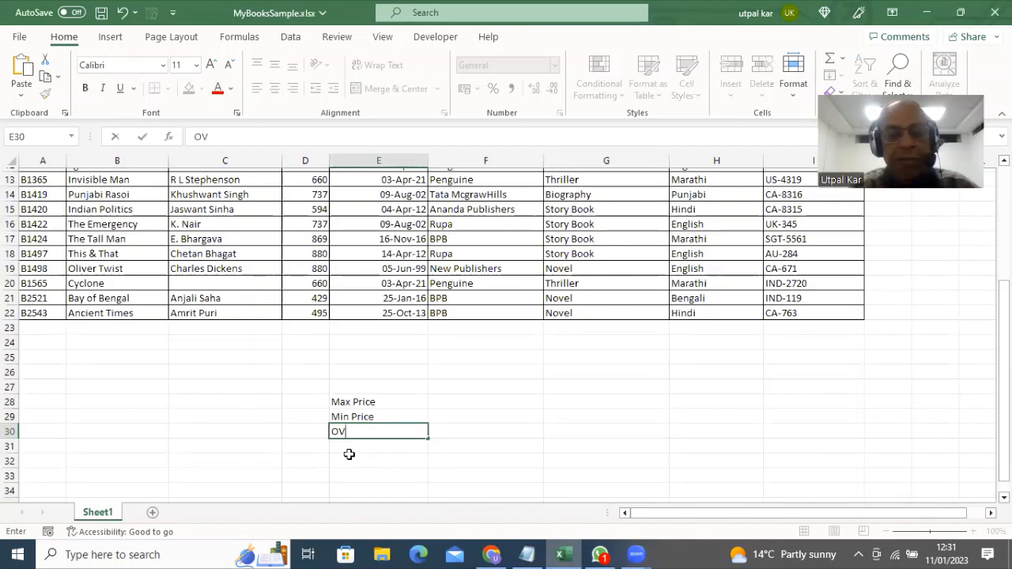
pyautogui.press('BackSpace')
pyautogui.write('va')
pyautogui.press('BackSpace')
pyautogui.write('er')
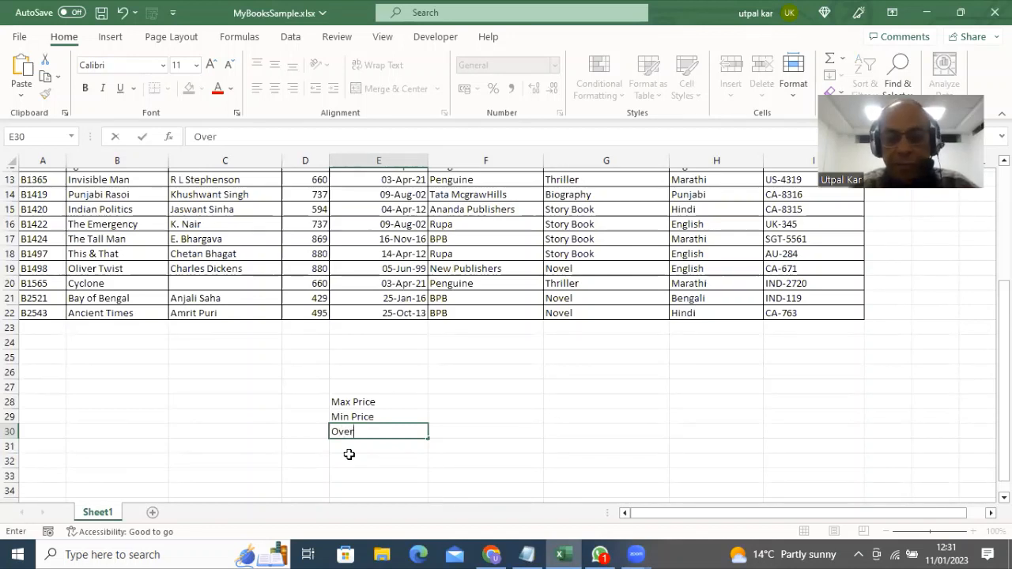
pyautogui.write('all Price')
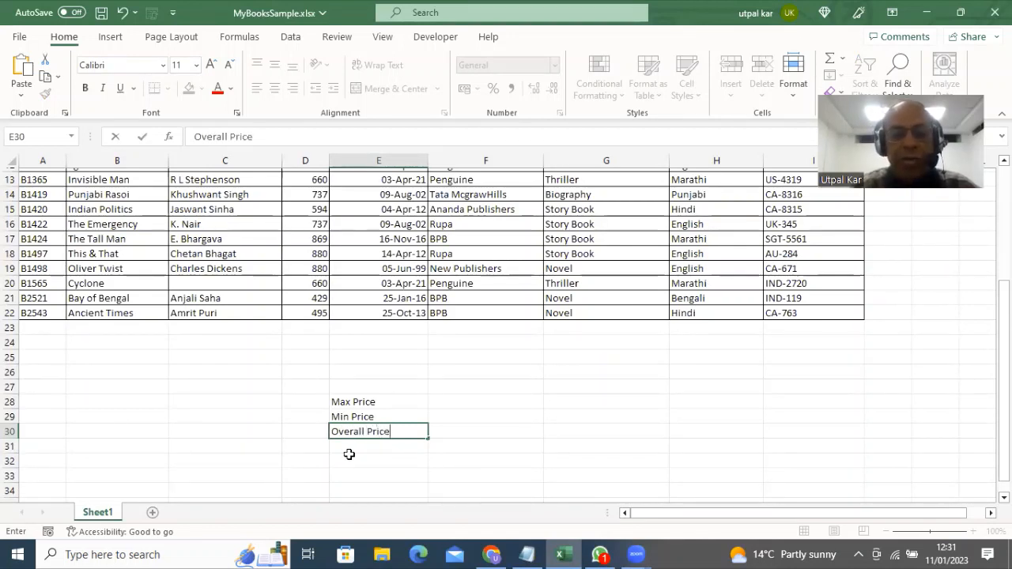
pyautogui.press('Return')
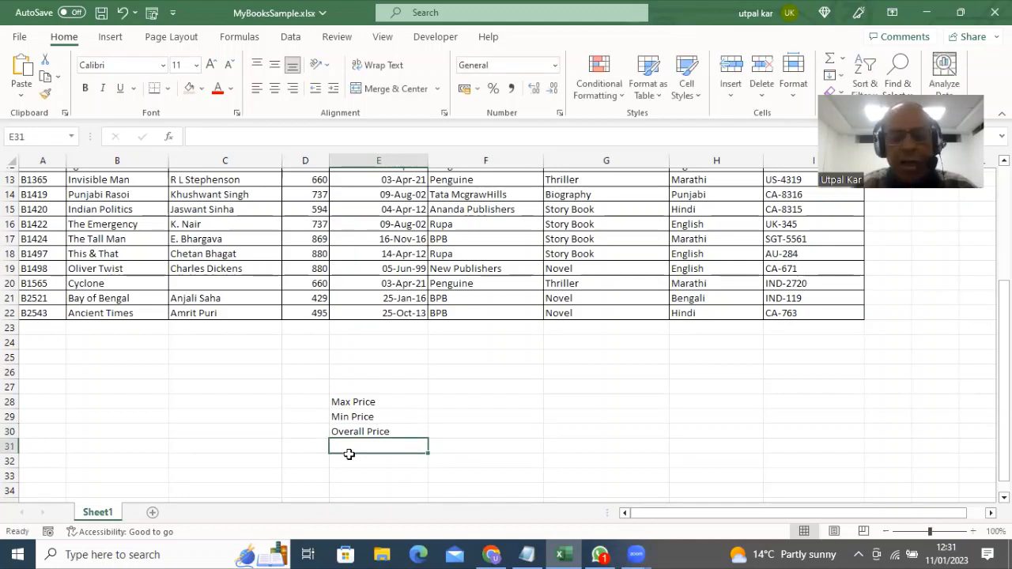
pyautogui.write('Averag')
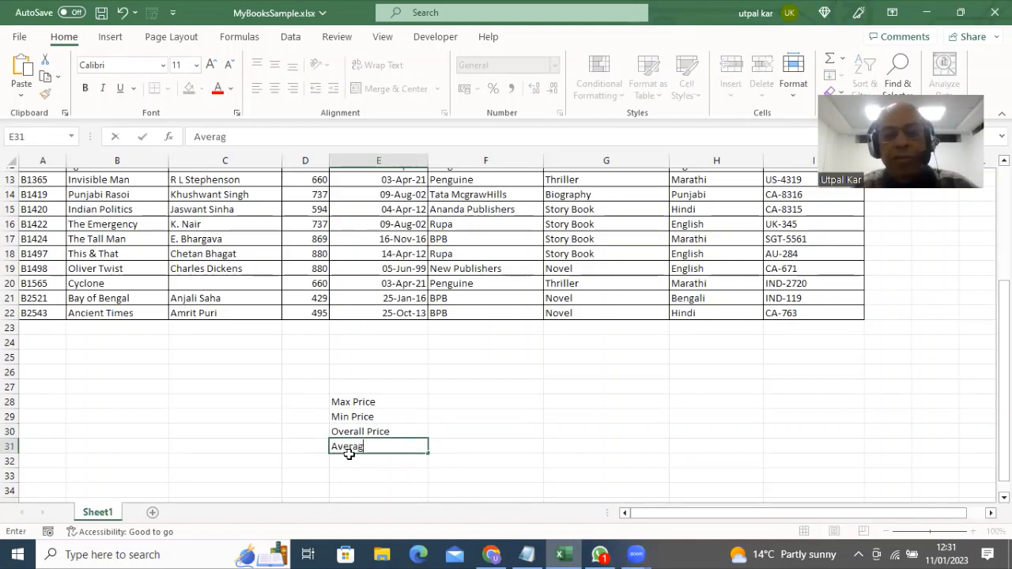
pyautogui.write('e Price')
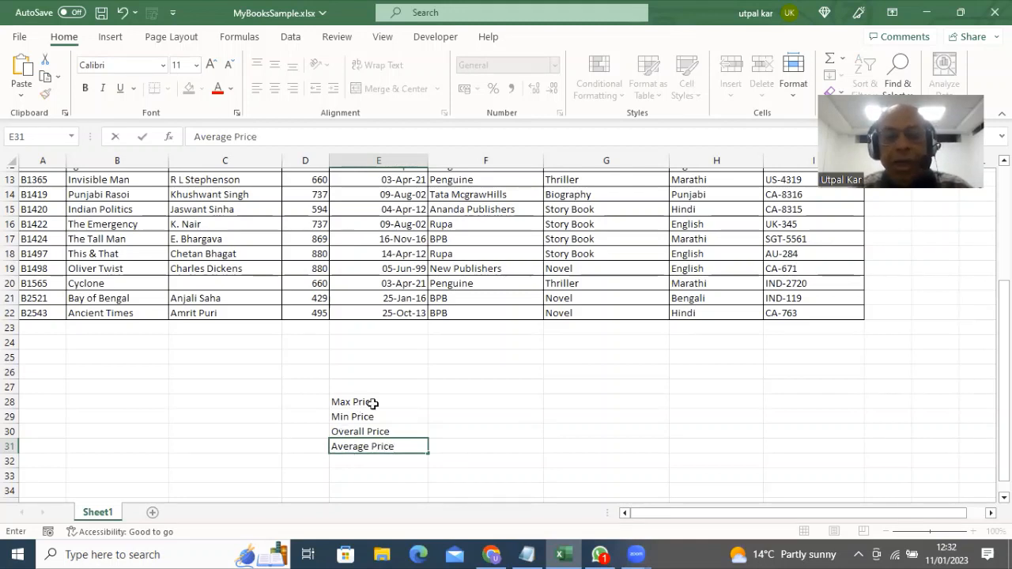
pyautogui.click(456, 404)
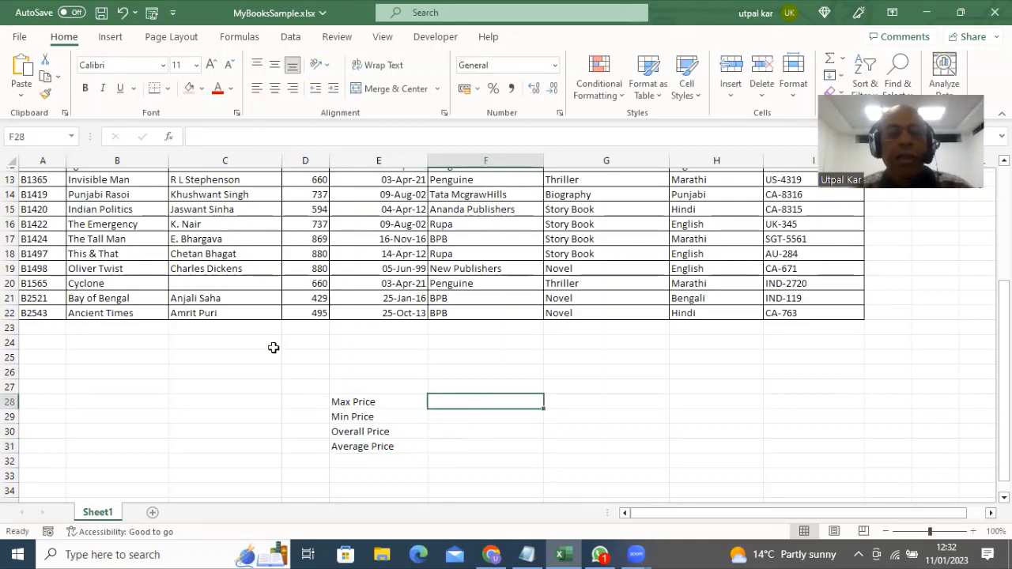
# Name the Price column range D2:D22 'PriceValues' via the Name Box
pyautogui.scroll(4, 273, 348)
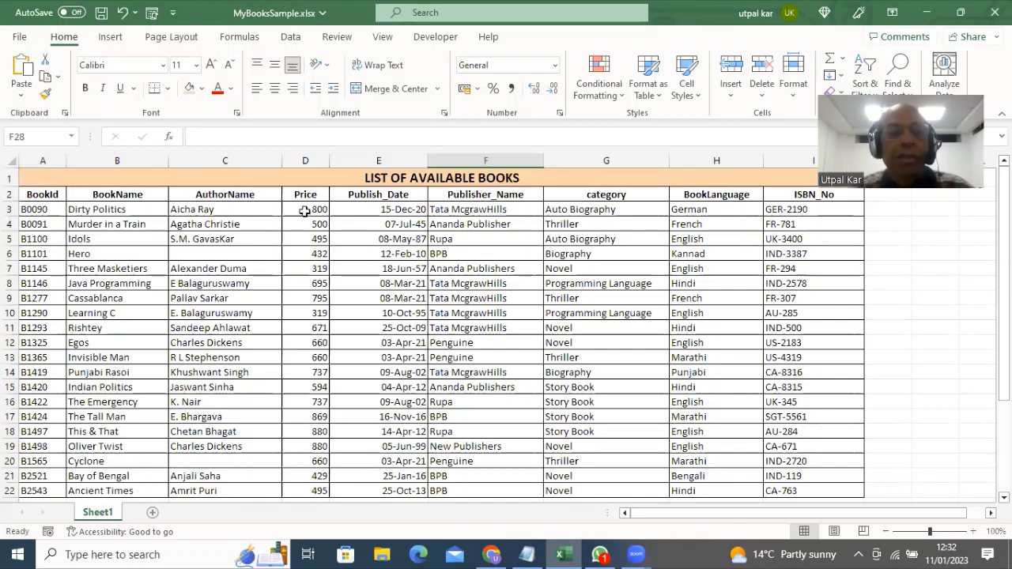
pyautogui.moveTo(307, 195); pyautogui.dragTo(293, 490)
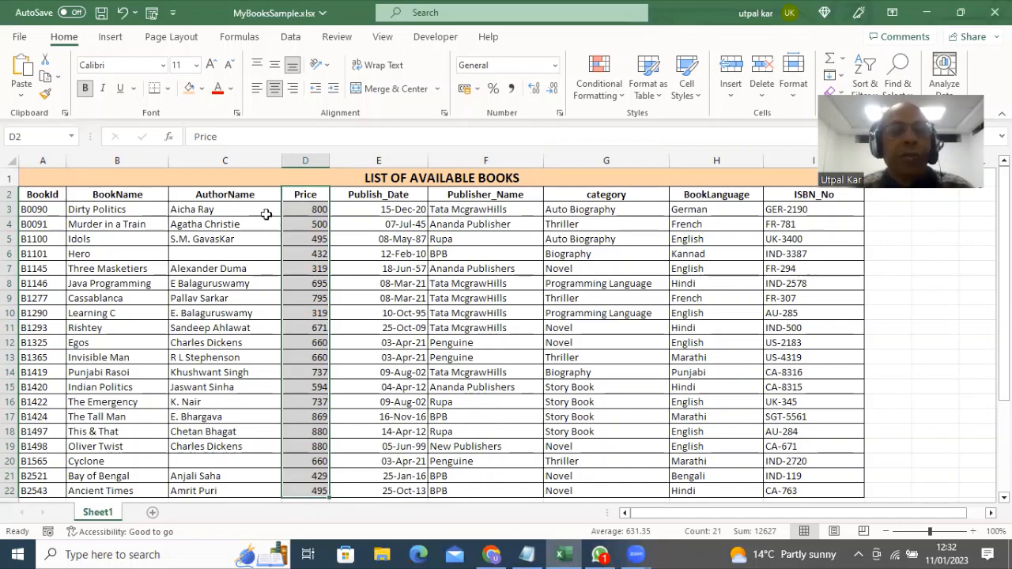
pyautogui.click(26, 136)
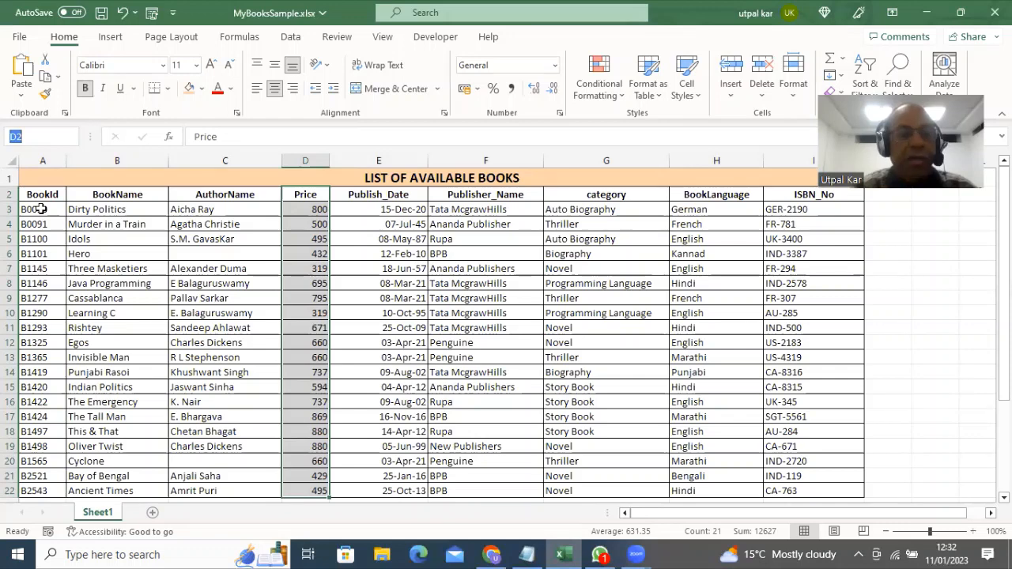
pyautogui.write('Price')
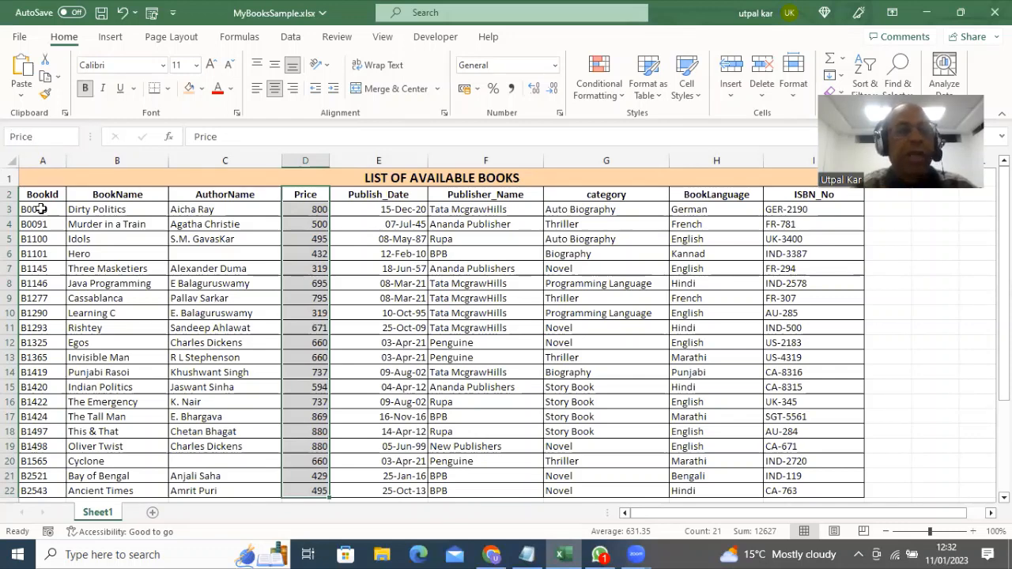
pyautogui.write('Values')
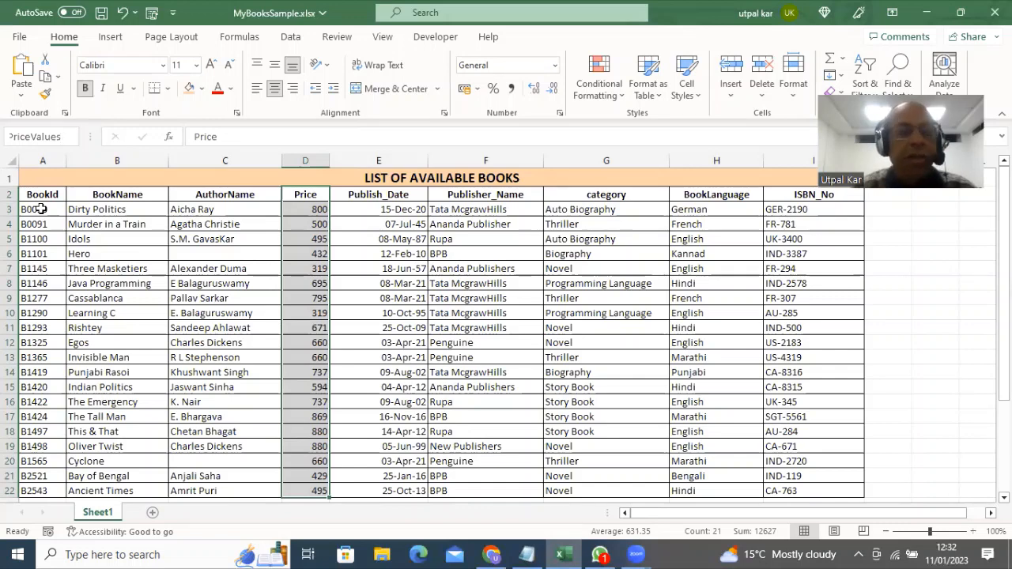
pyautogui.press('Return')
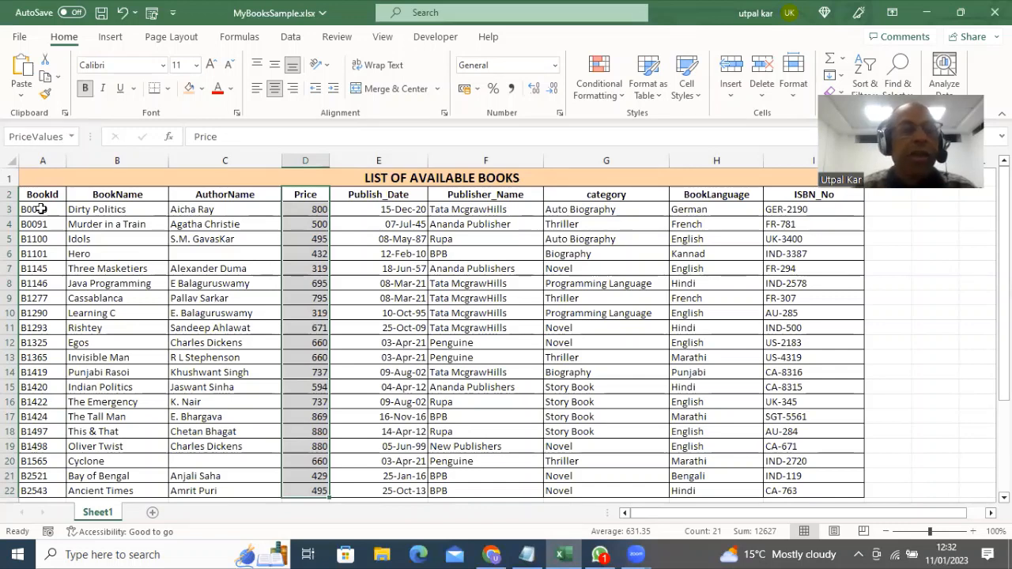
pyautogui.click(186, 251)
pyautogui.moveTo(302, 194); pyautogui.dragTo(293, 467)
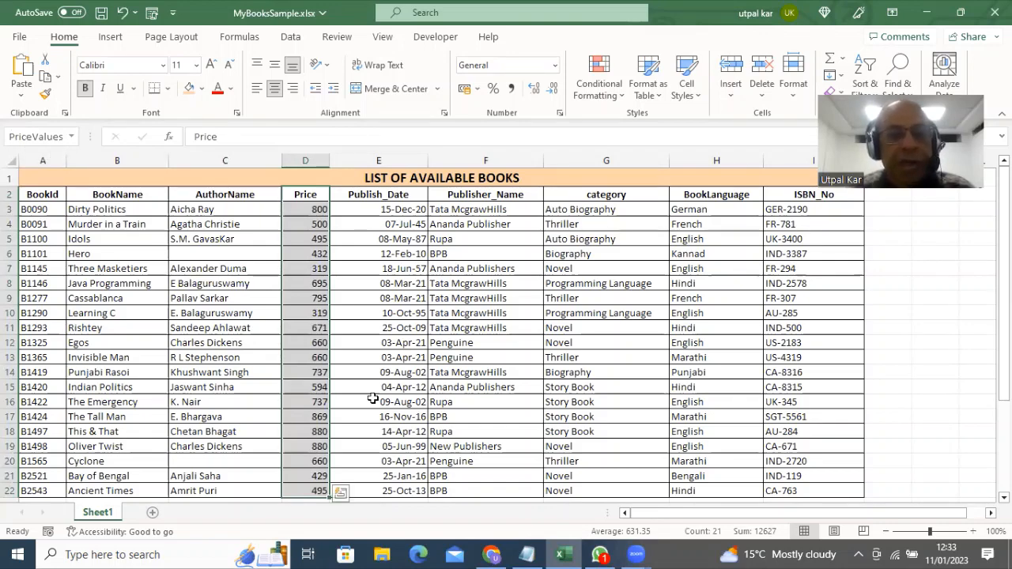
# Apply All Borders to the price-summary block E28:F31
pyautogui.scroll(-2, 372, 399)
pyautogui.scroll(-2, 373, 399)
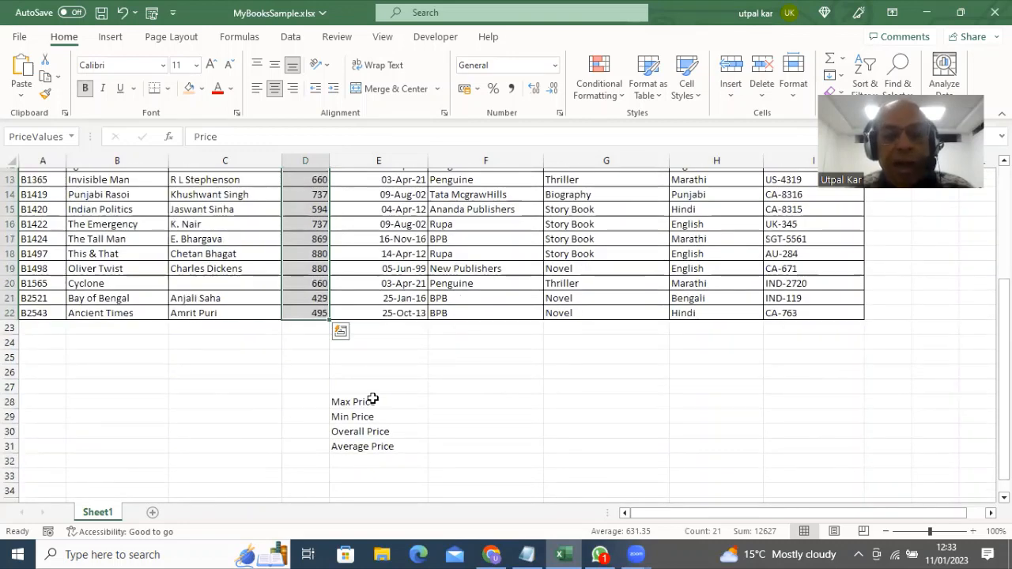
pyautogui.scroll(-2, 372, 399)
pyautogui.moveTo(337, 313); pyautogui.dragTo(488, 361)
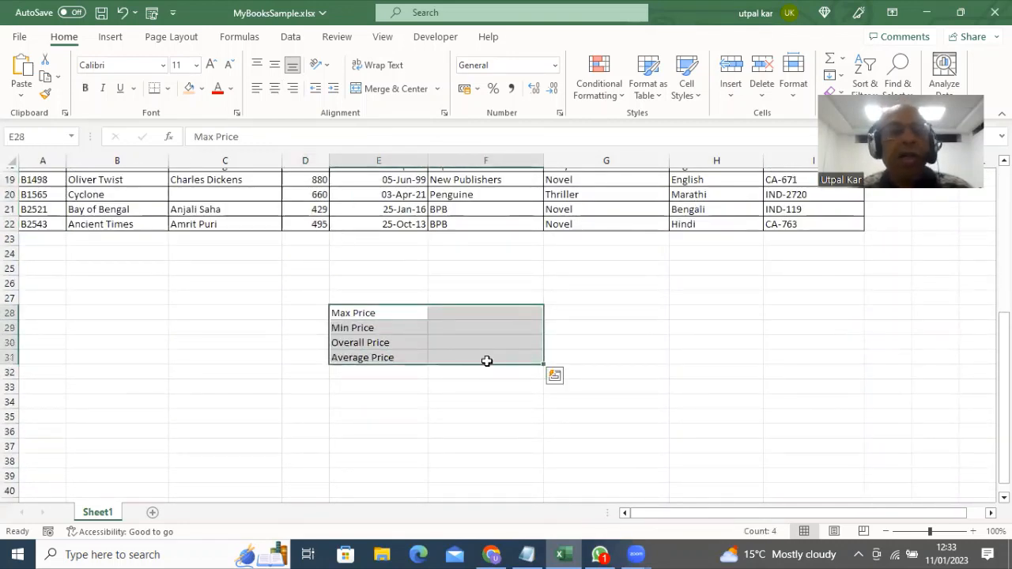
pyautogui.click(169, 89)
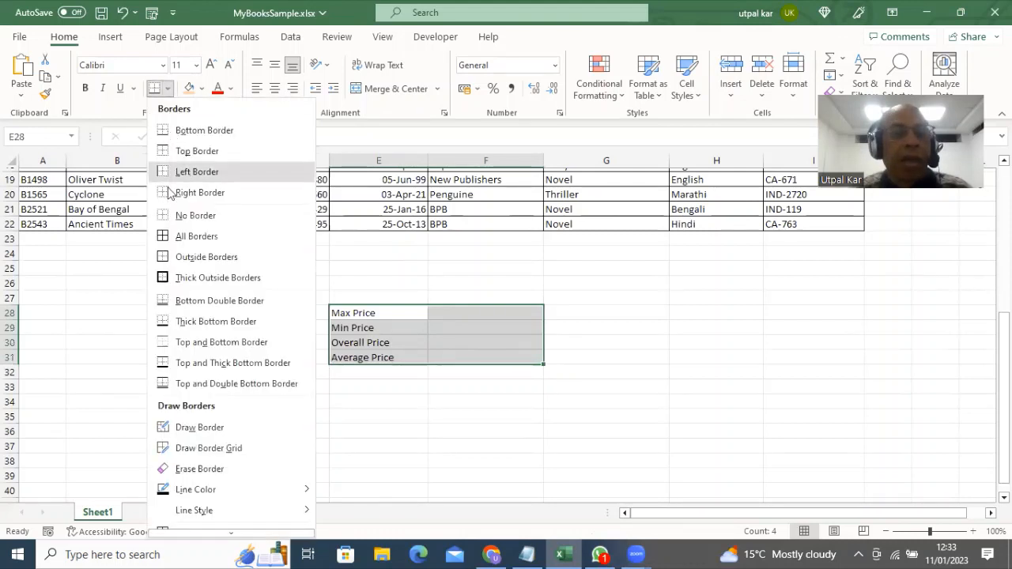
pyautogui.click(168, 237)
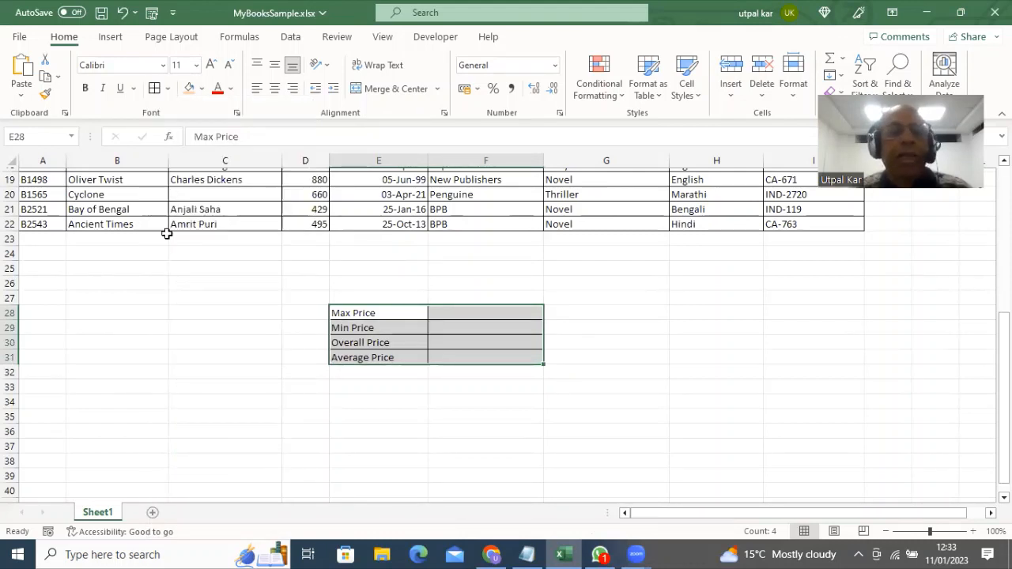
# Set the summary text to font size 16 and widen column F
pyautogui.click(196, 65)
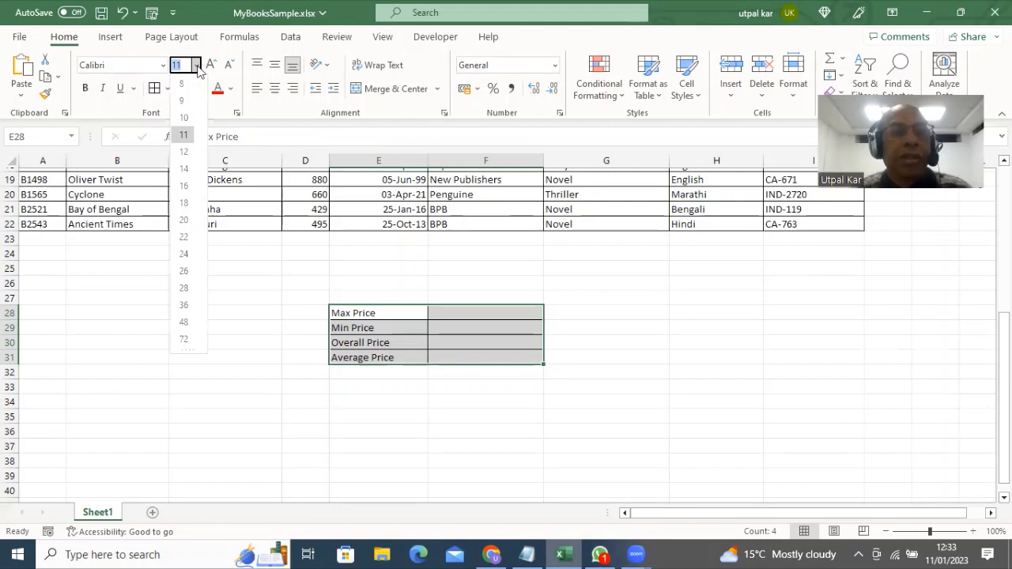
pyautogui.click(185, 186)
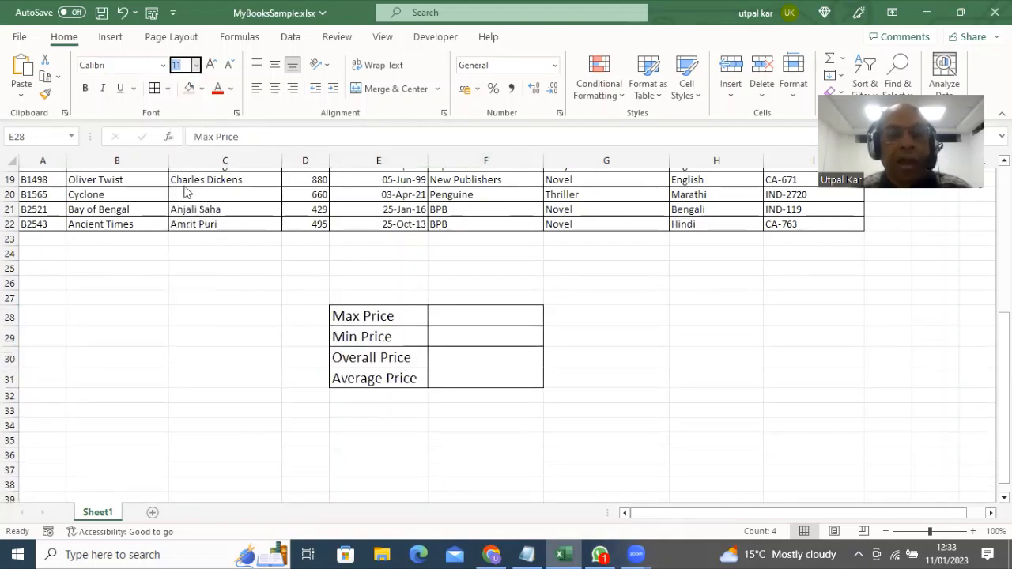
pyautogui.click(499, 318)
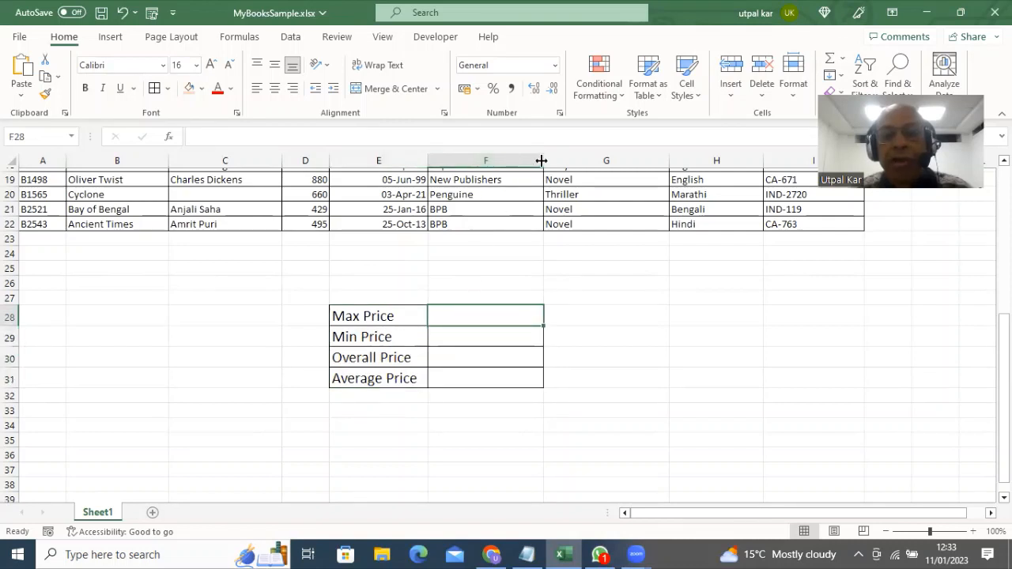
pyautogui.moveTo(544, 160); pyautogui.dragTo(588, 160)
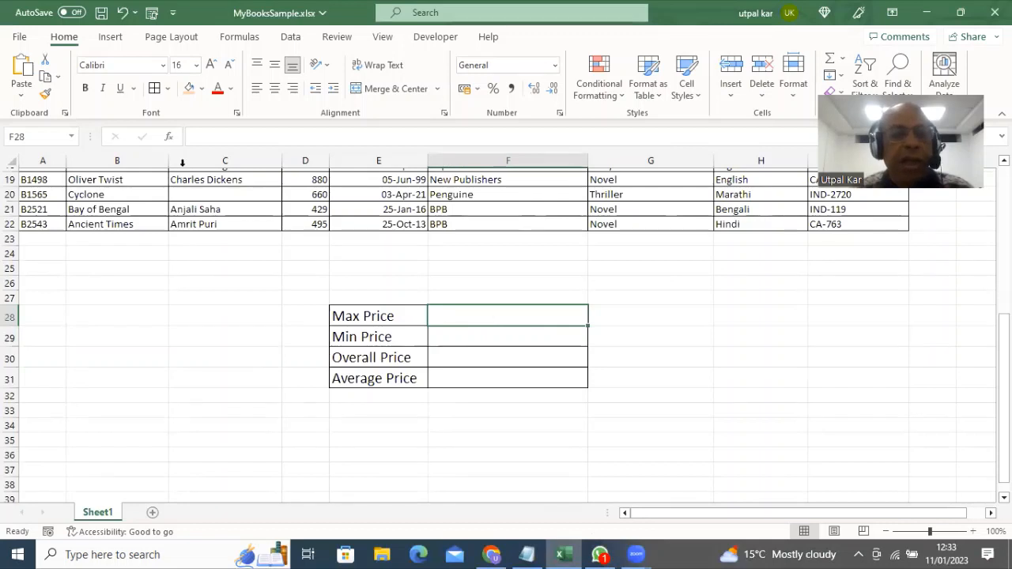
pyautogui.click(198, 137)
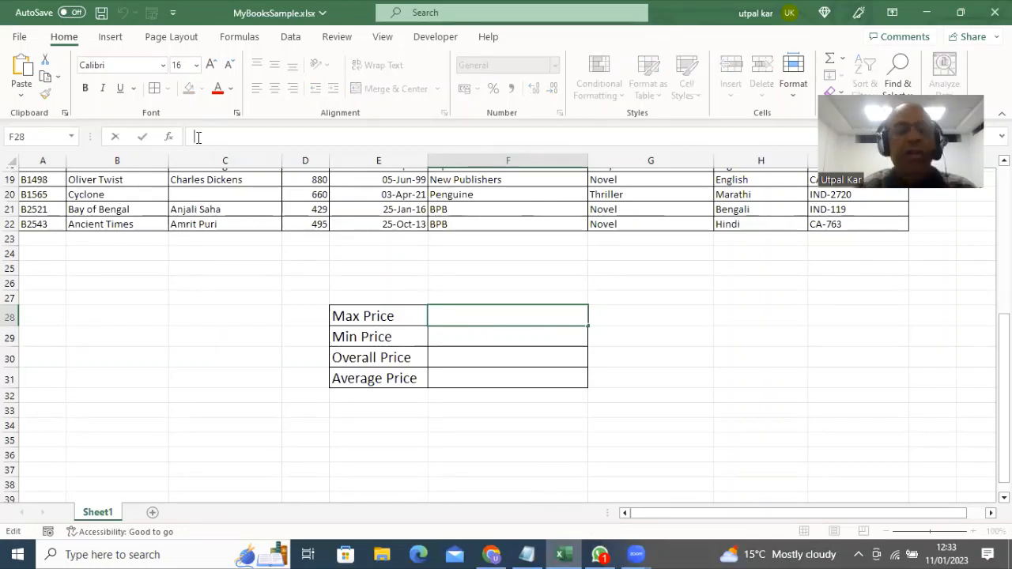
# Enter =MAX(PriceValues) in F28 so Max Price shows 880
pyautogui.write('=')
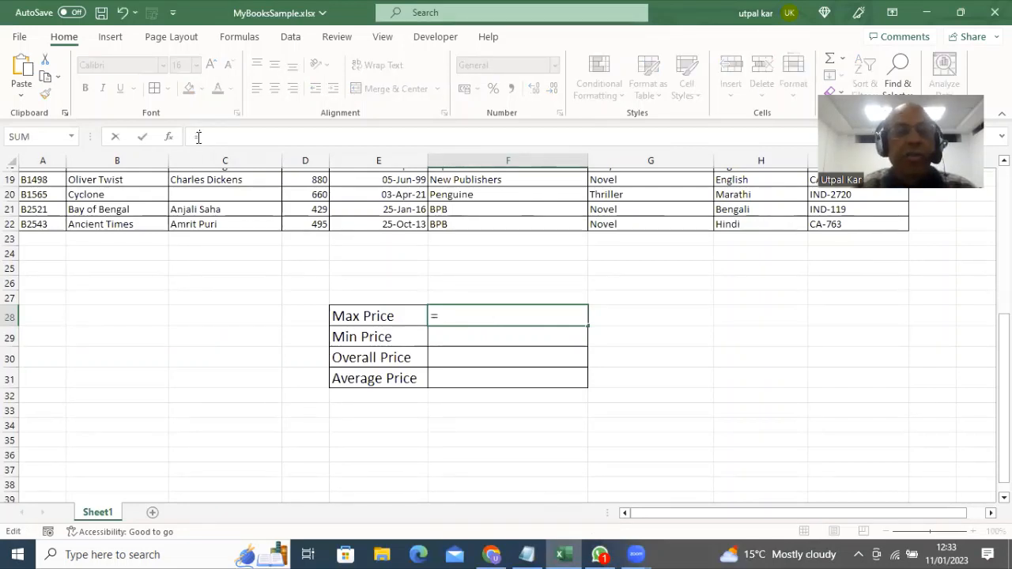
pyautogui.write('MA')
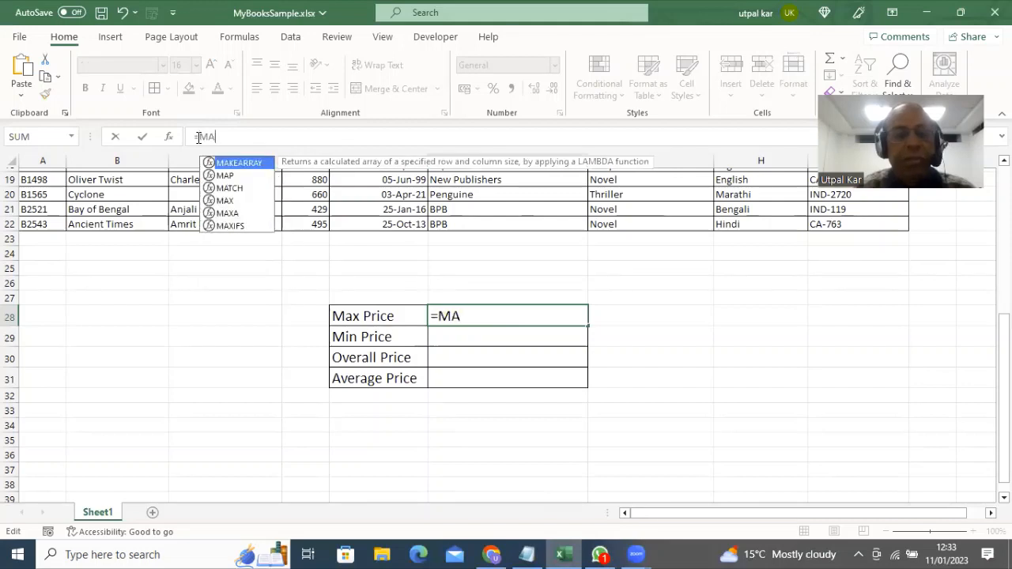
pyautogui.write('X(')
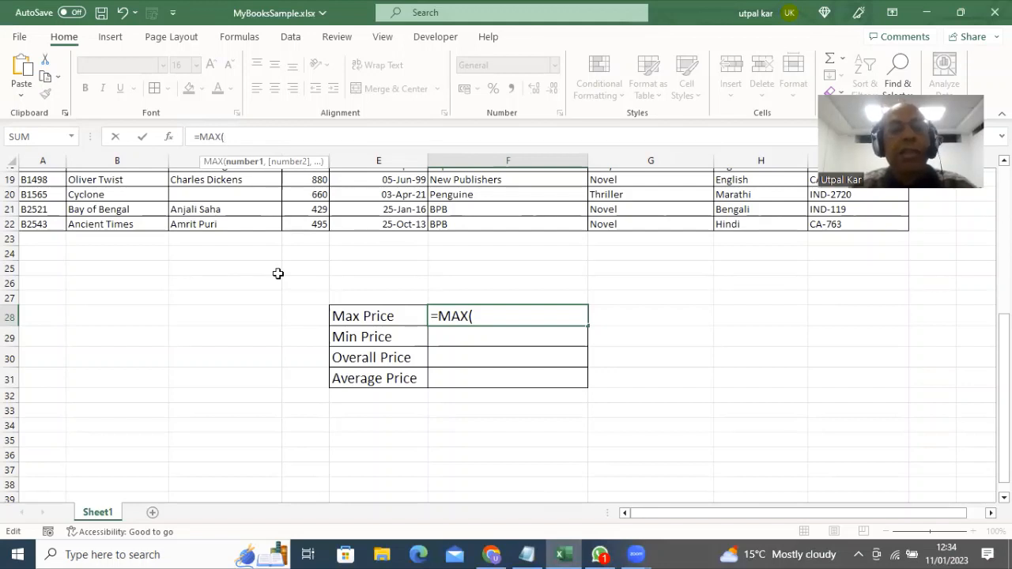
pyautogui.write('Price')
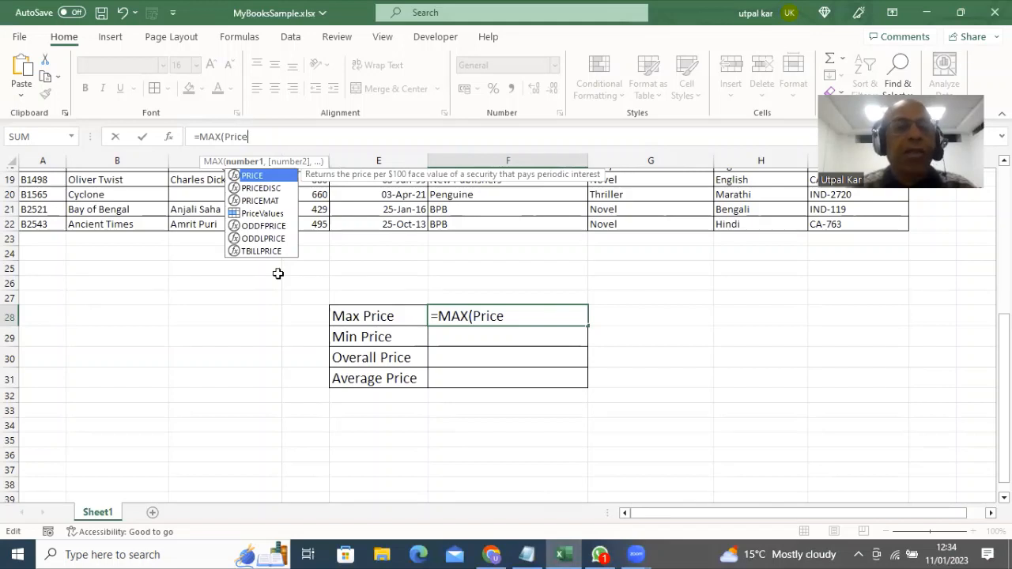
pyautogui.click(262, 213)
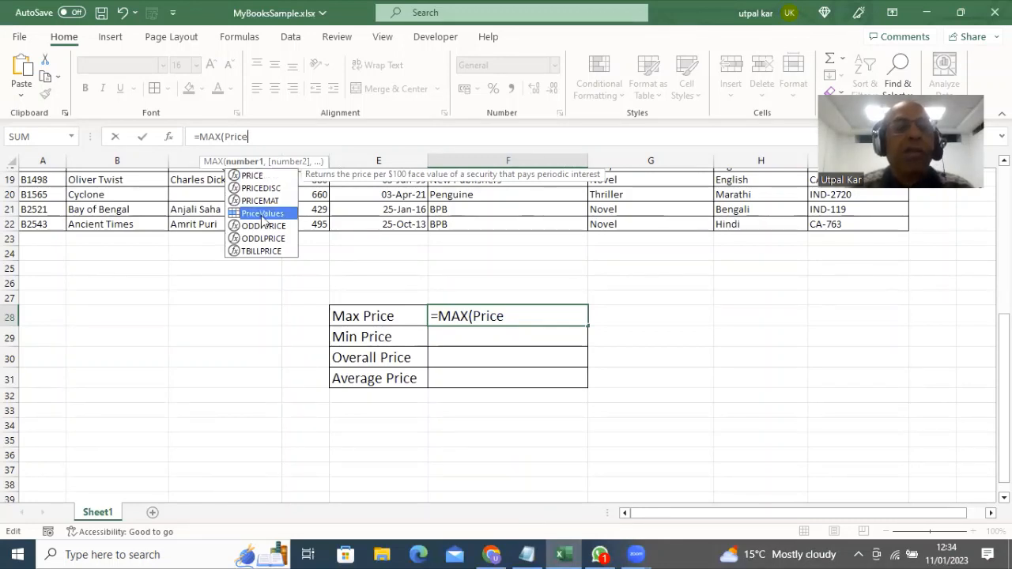
pyautogui.doubleClick(261, 213)
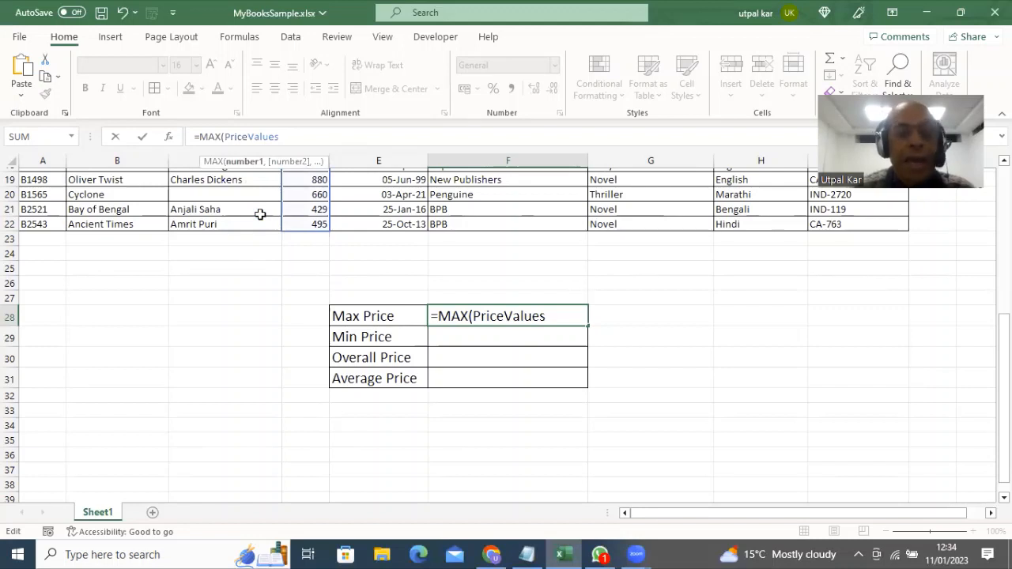
pyautogui.write(')')
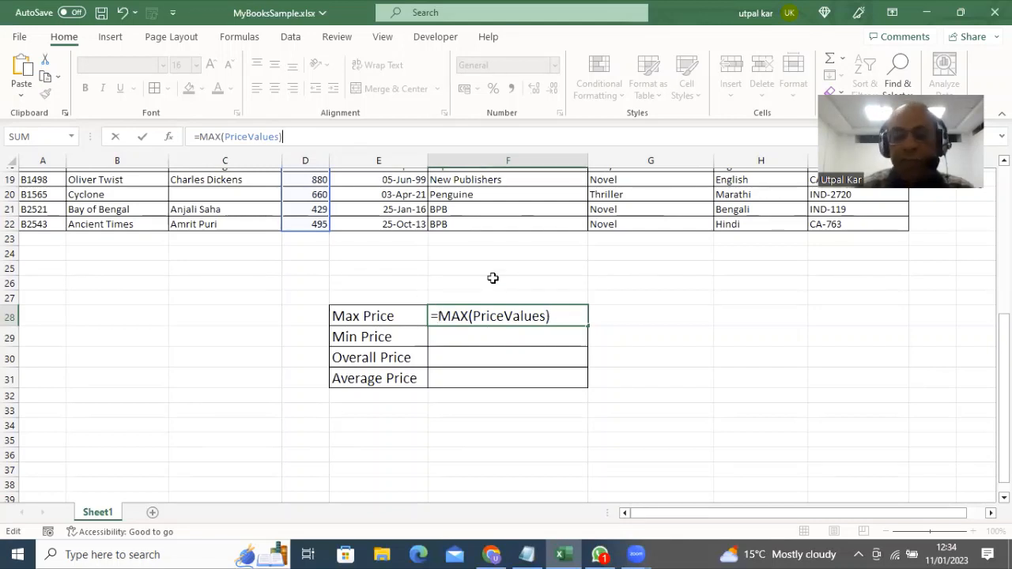
pyautogui.press('Return')
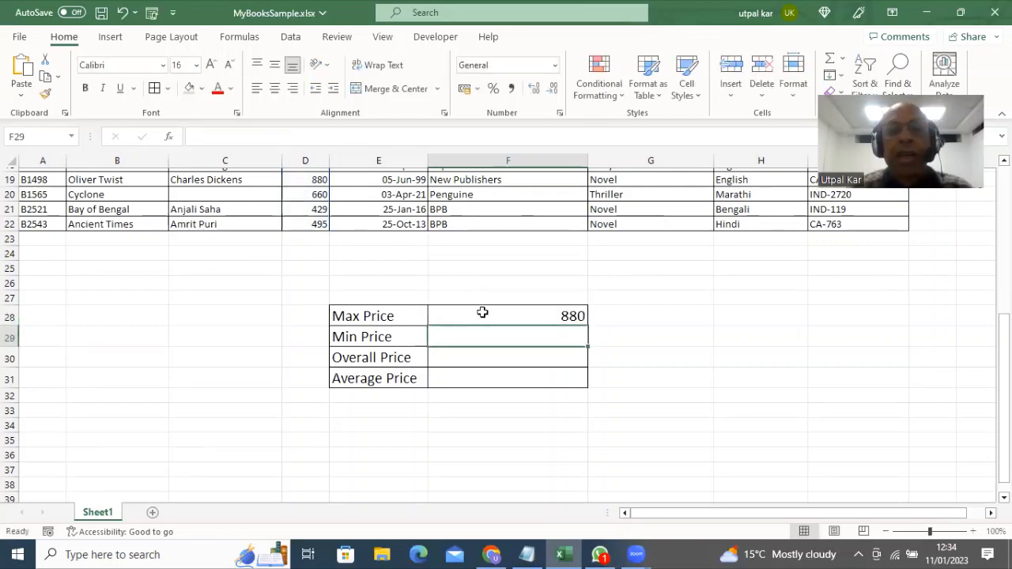
# Check the Price column and the F28 Max Price formula, then move to the Min Price cell
pyautogui.scroll(5, 290, 260)
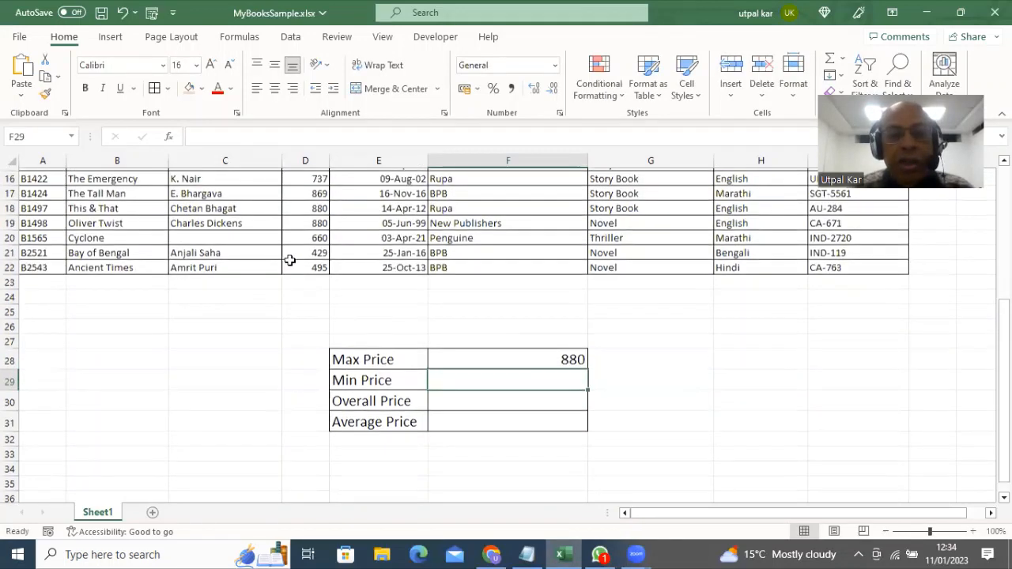
pyautogui.scroll(1, 290, 260)
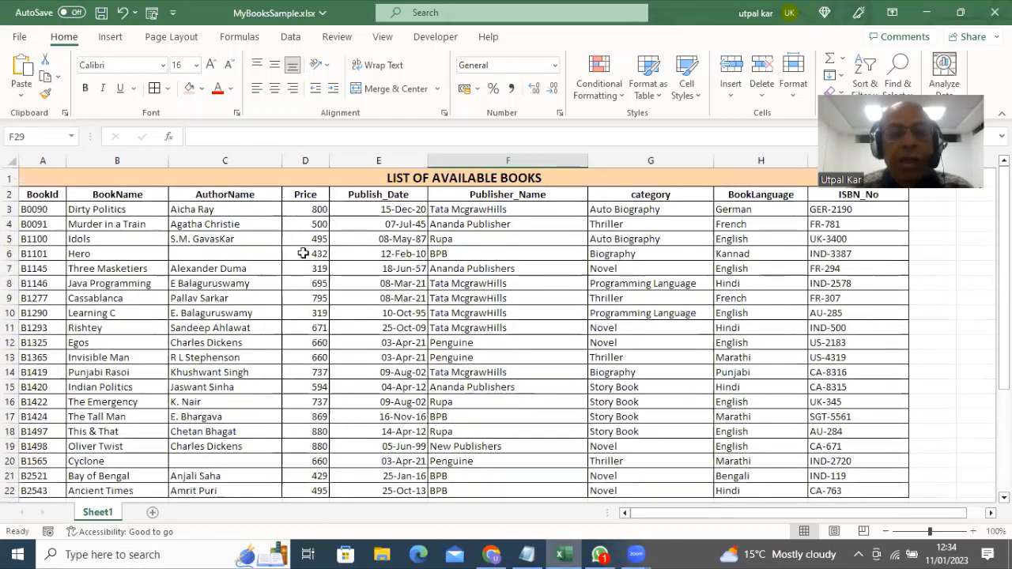
pyautogui.moveTo(310, 209); pyautogui.dragTo(309, 486)
pyautogui.scroll(-1, 324, 384)
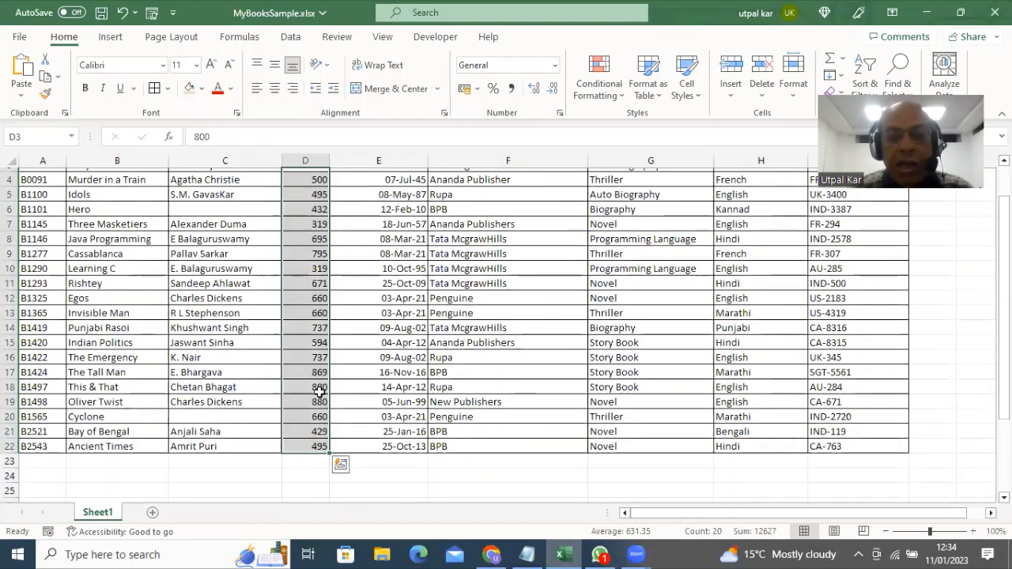
pyautogui.scroll(-2, 484, 462)
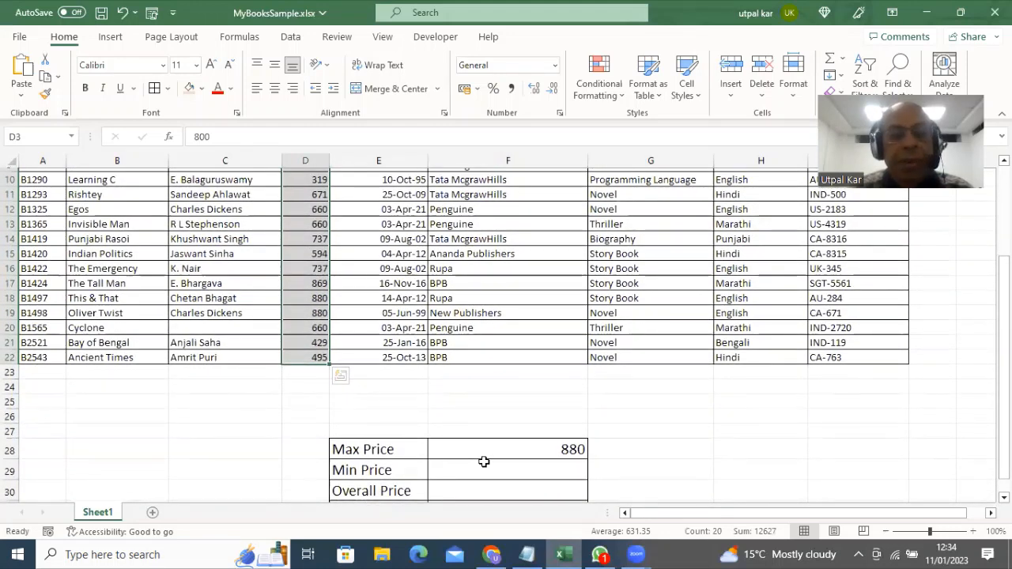
pyautogui.click(495, 450)
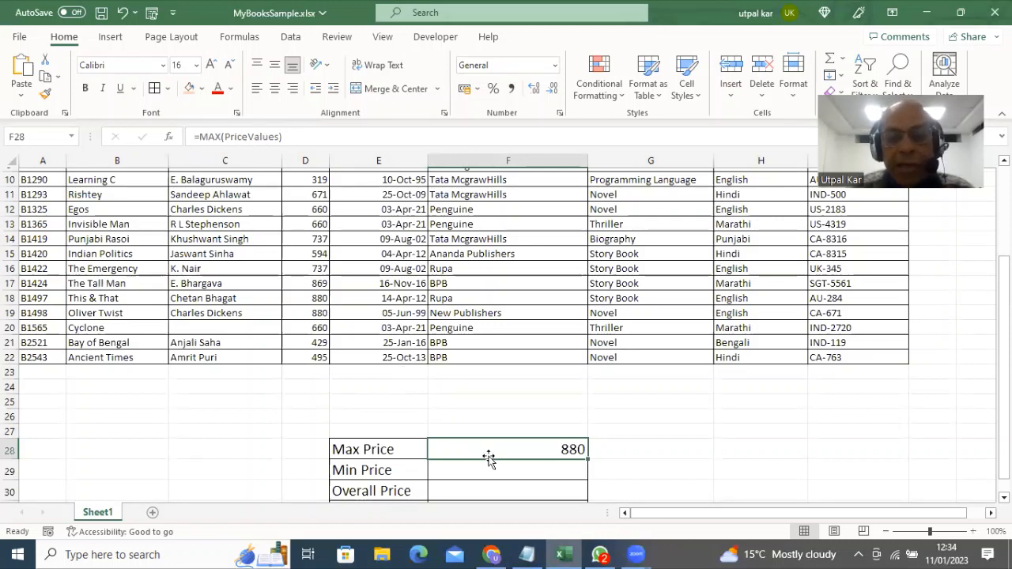
pyautogui.press('Down')
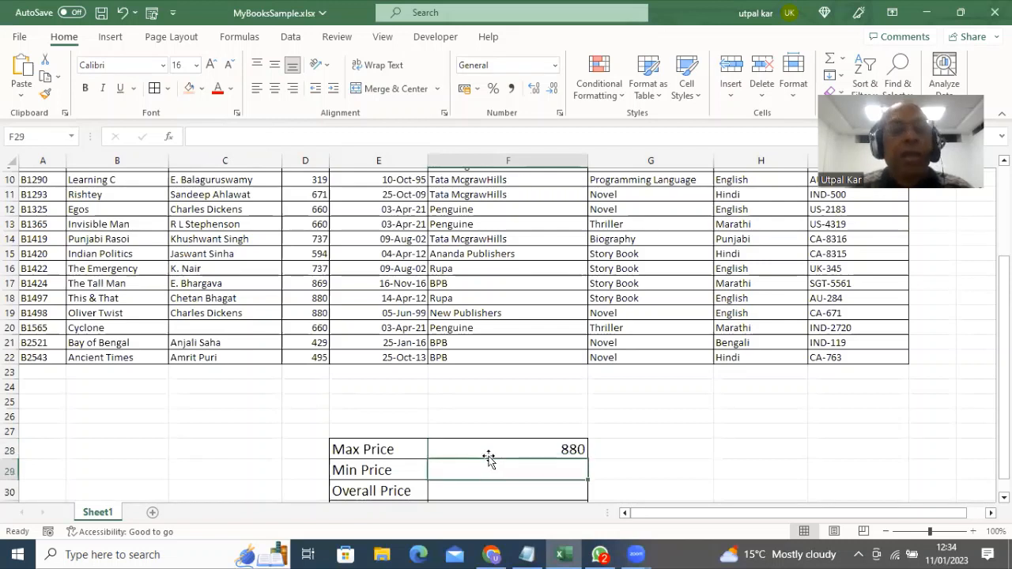
pyautogui.click(201, 135)
pyautogui.write('=MIN')
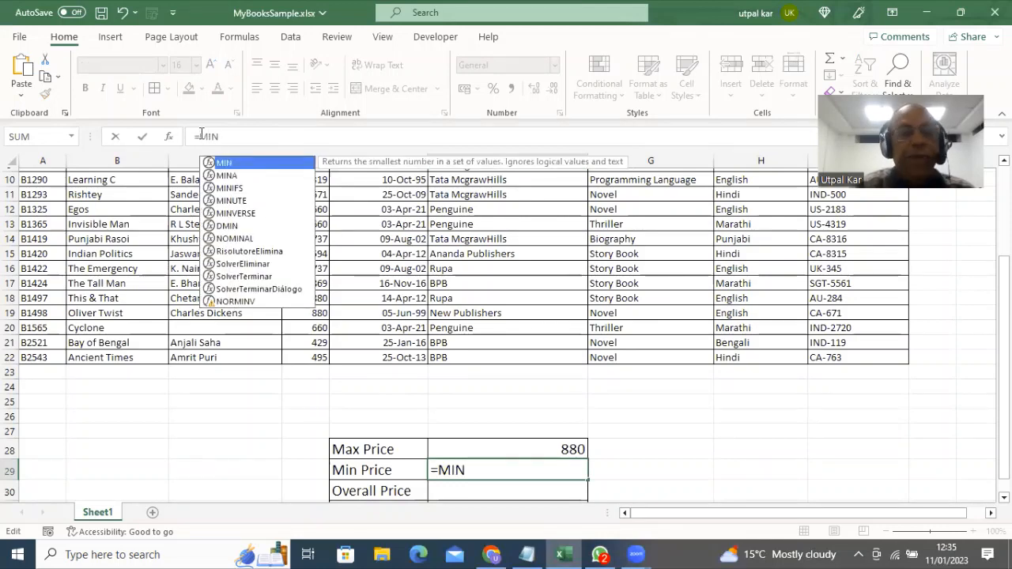
pyautogui.write('(Price')
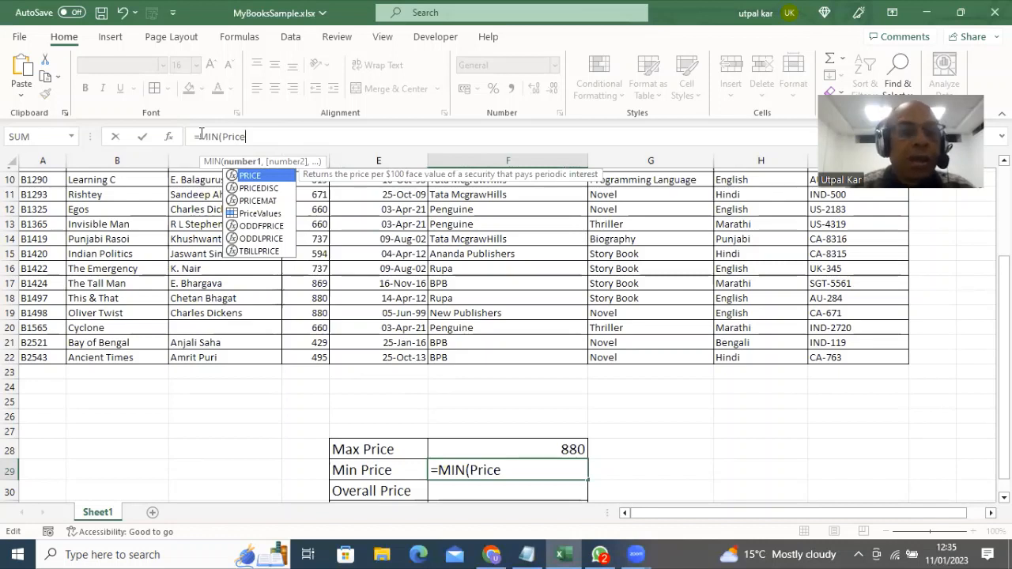
pyautogui.click(252, 213)
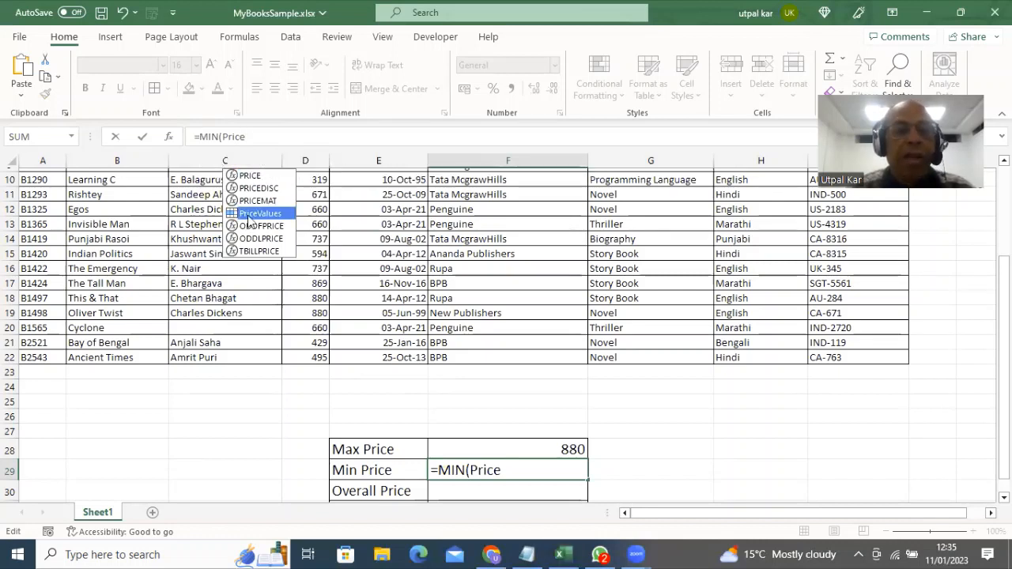
pyautogui.doubleClick(252, 213)
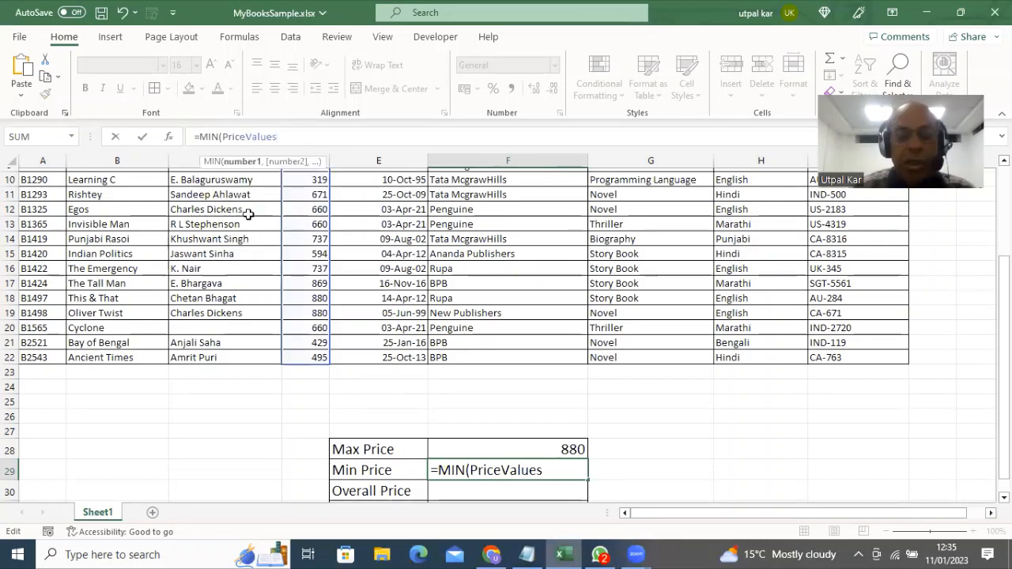
pyautogui.write(')')
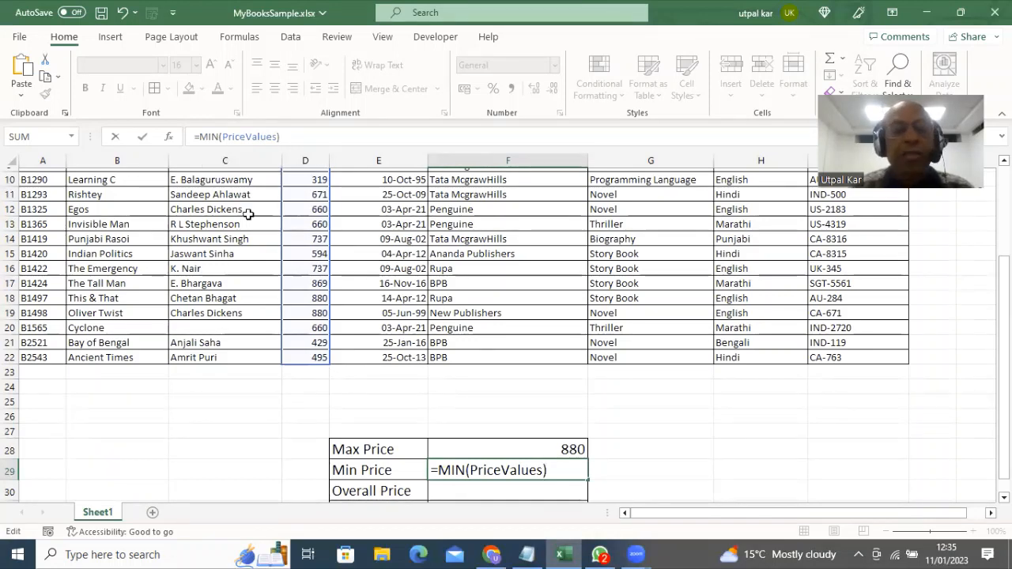
pyautogui.press('Return')
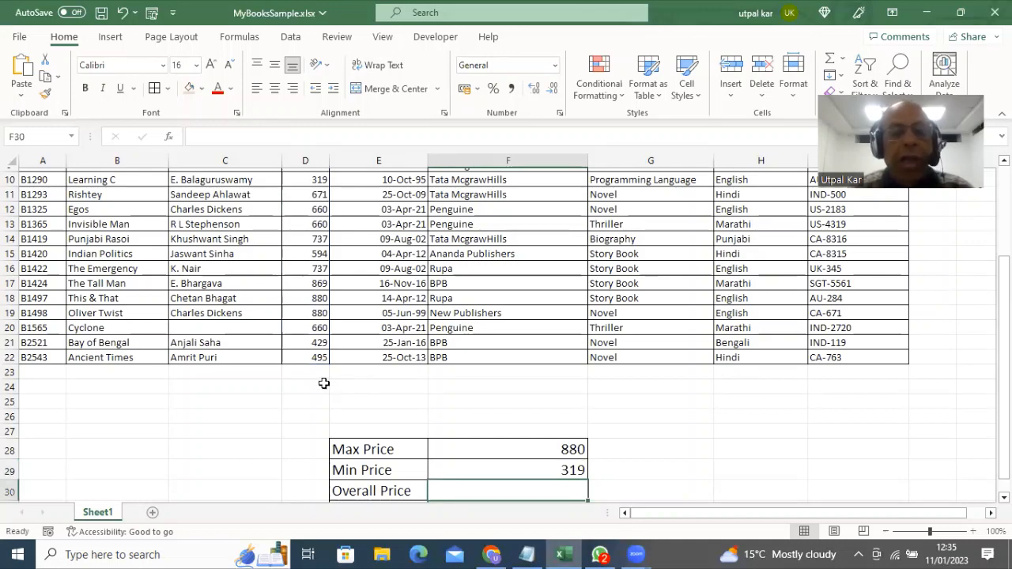
pyautogui.scroll(3, 301, 320)
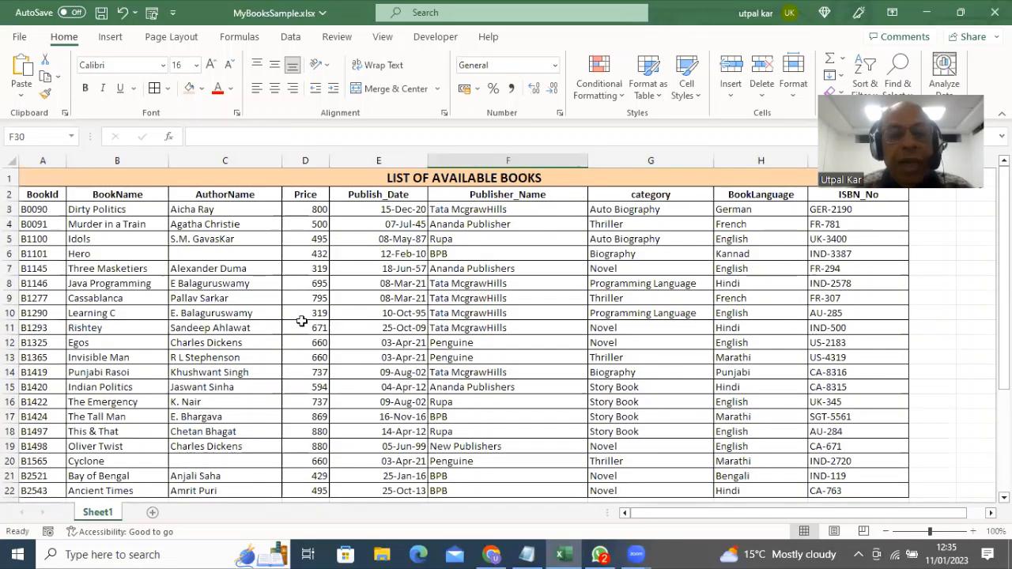
pyautogui.click(299, 313)
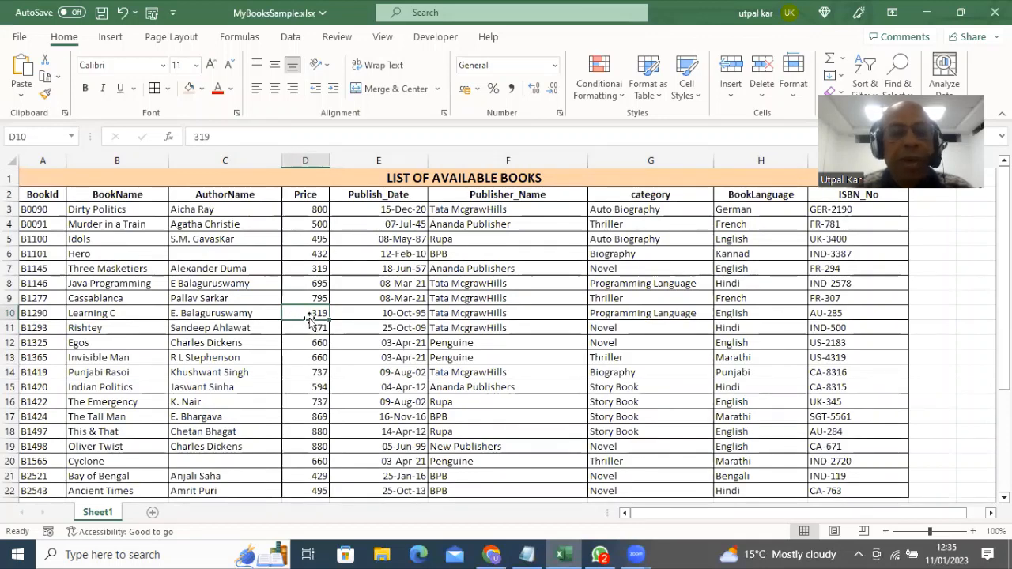
pyautogui.click(303, 269)
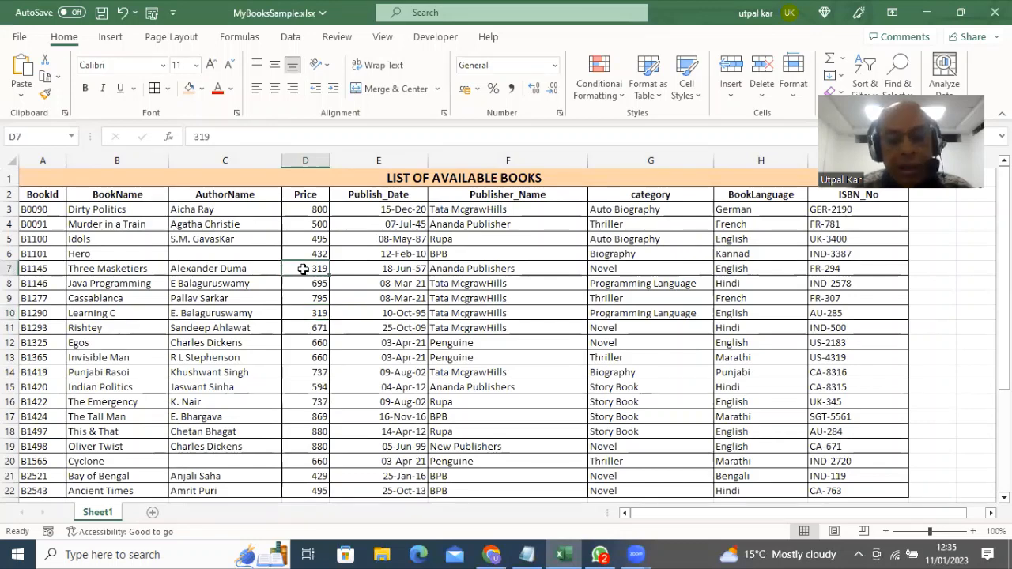
pyautogui.click(304, 312)
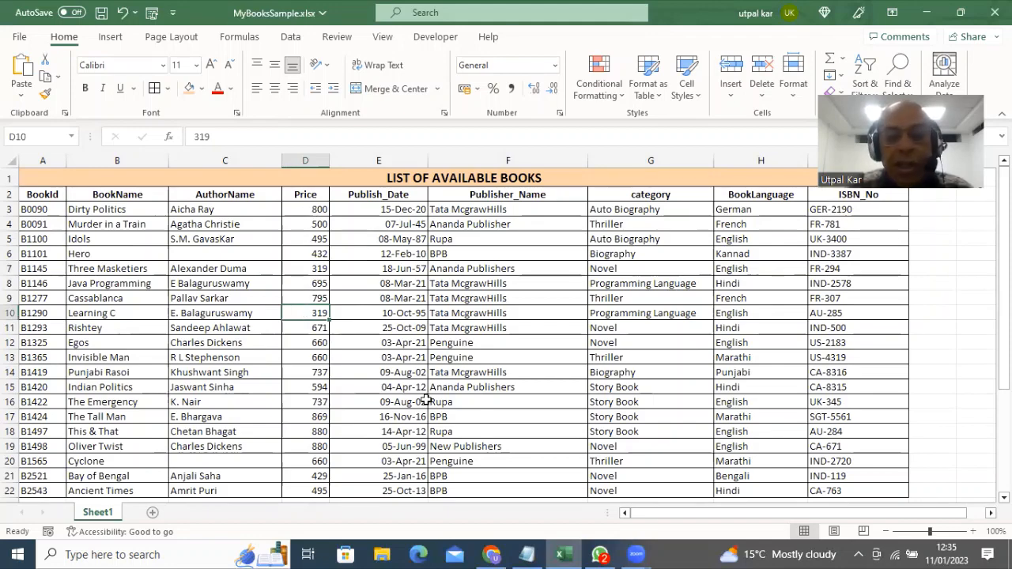
pyautogui.scroll(-5, 488, 391)
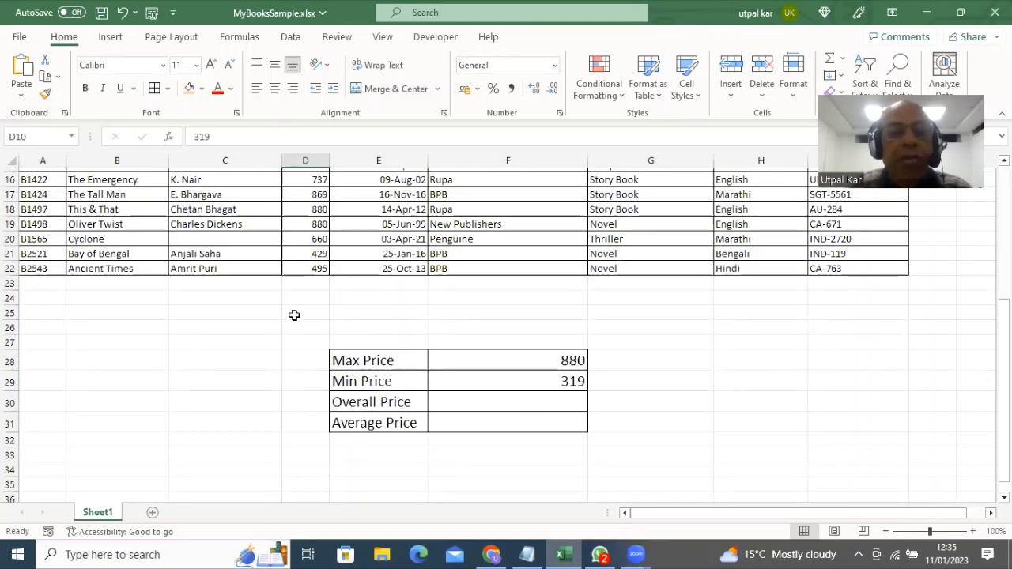
pyautogui.scroll(5, 294, 316)
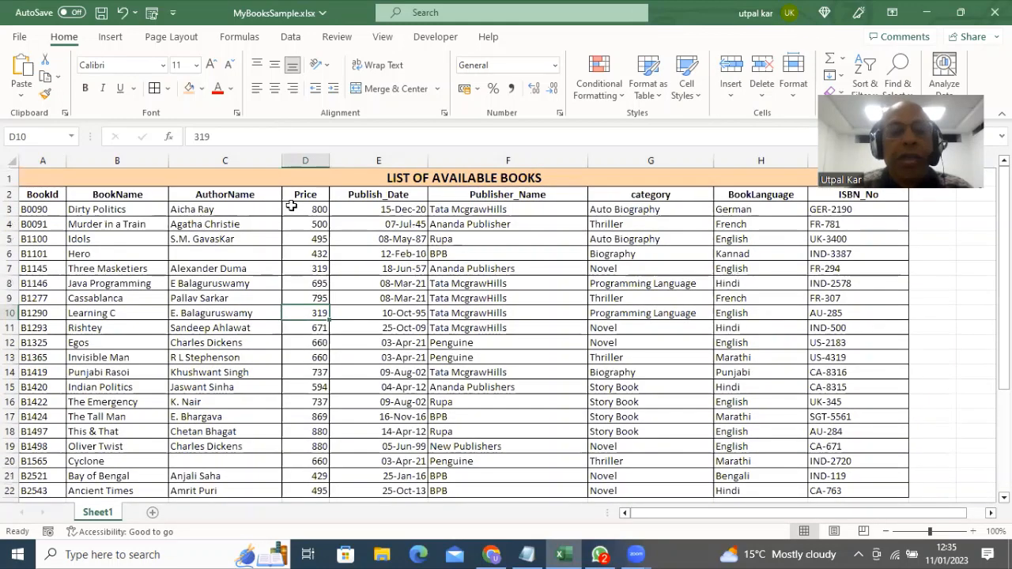
pyautogui.moveTo(291, 210); pyautogui.dragTo(309, 465)
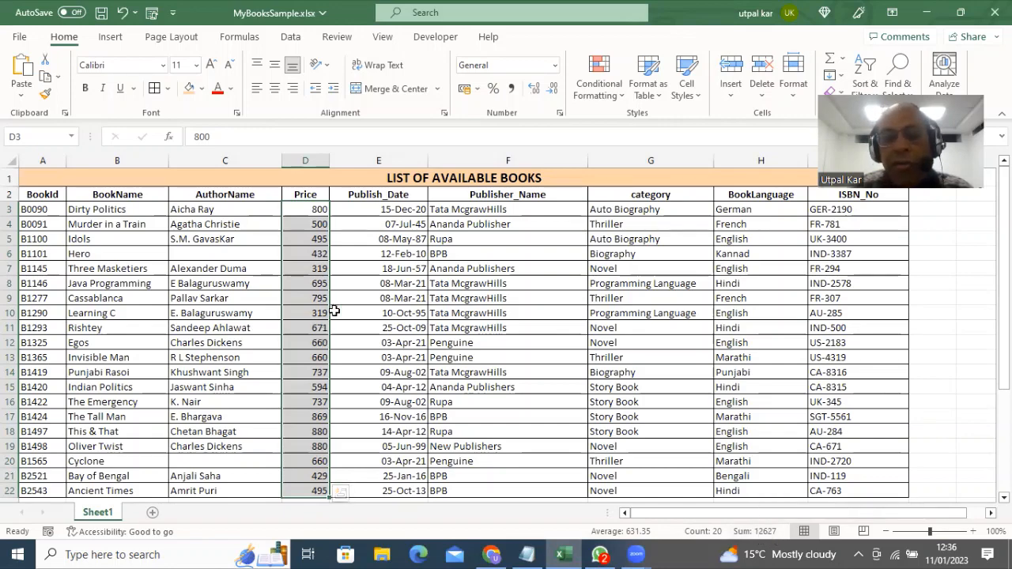
pyautogui.scroll(-7, 387, 362)
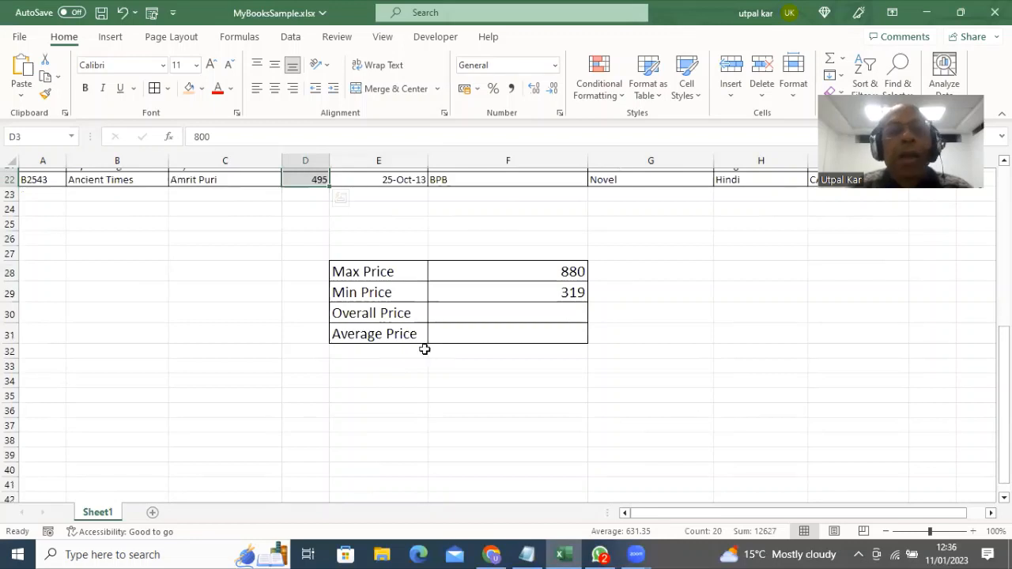
# Enter =SUM(PriceValues) in F30 so Overall Price shows 12627
pyautogui.click(474, 315)
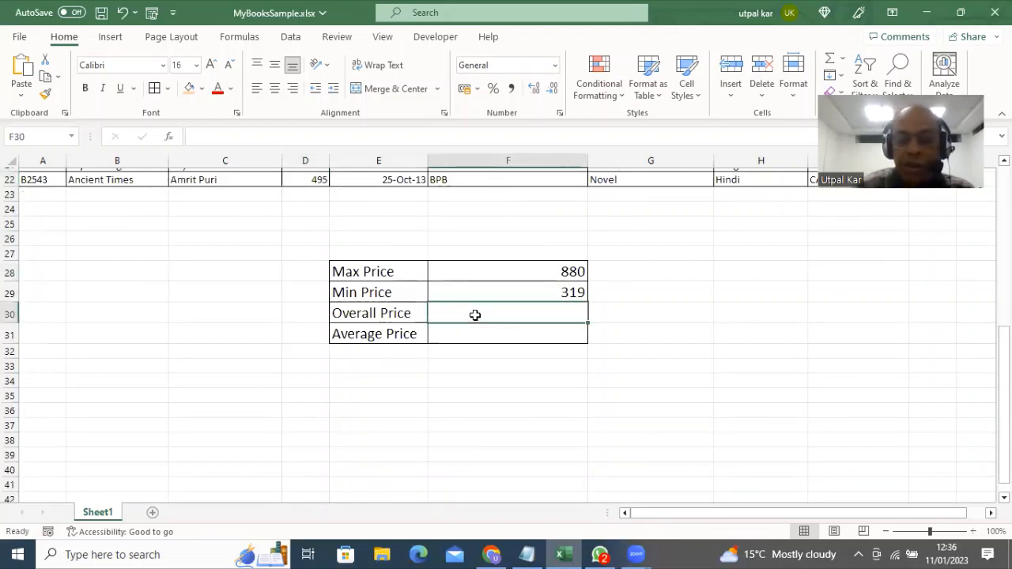
pyautogui.write('=SUM')
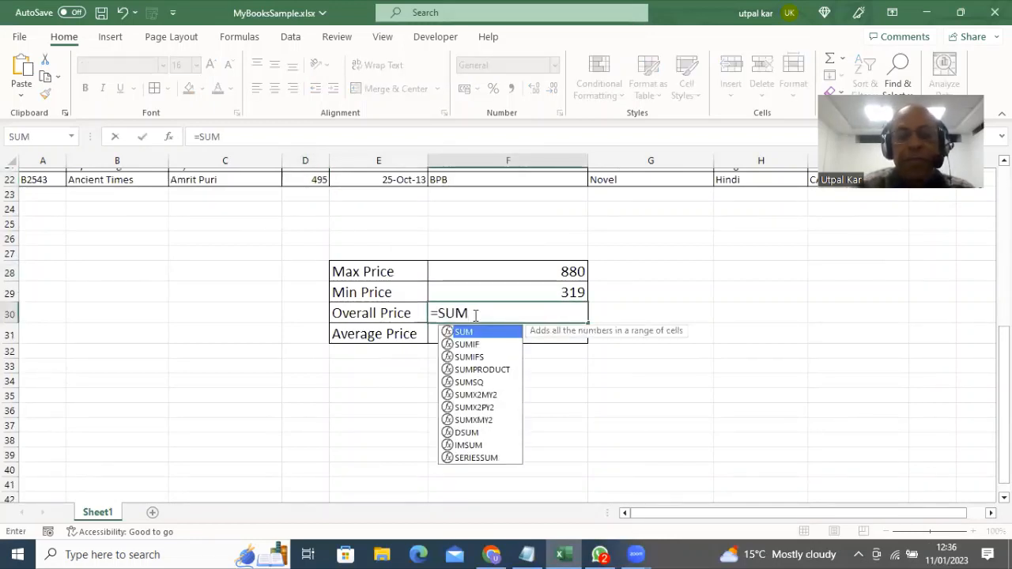
pyautogui.write('(')
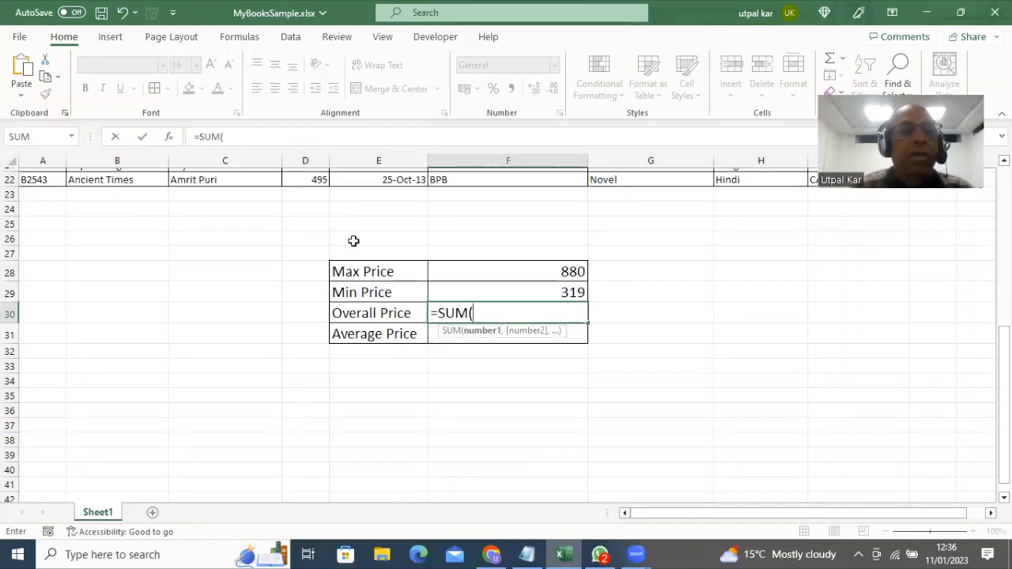
pyautogui.click(250, 142)
pyautogui.write('Price')
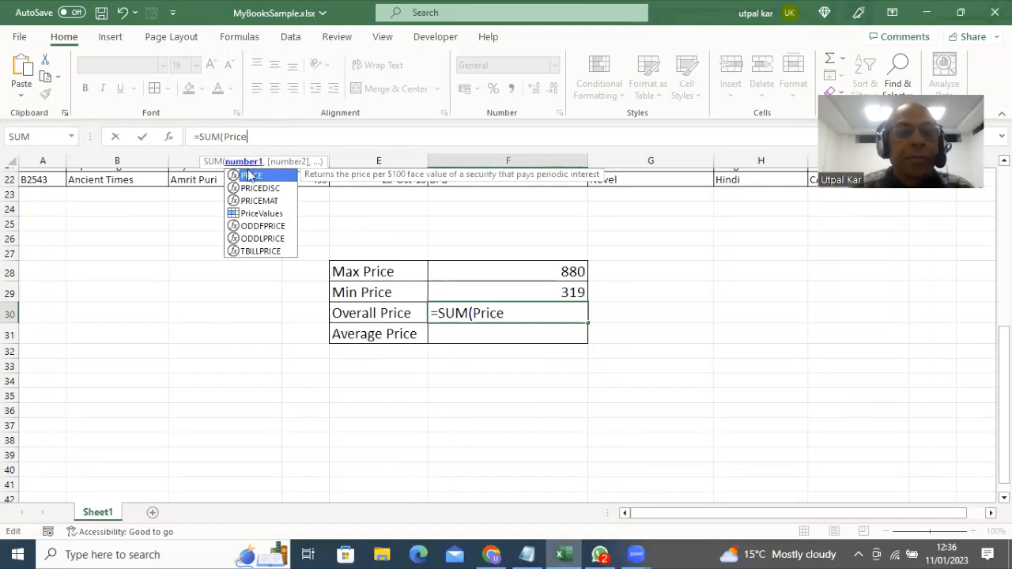
pyautogui.click(268, 215)
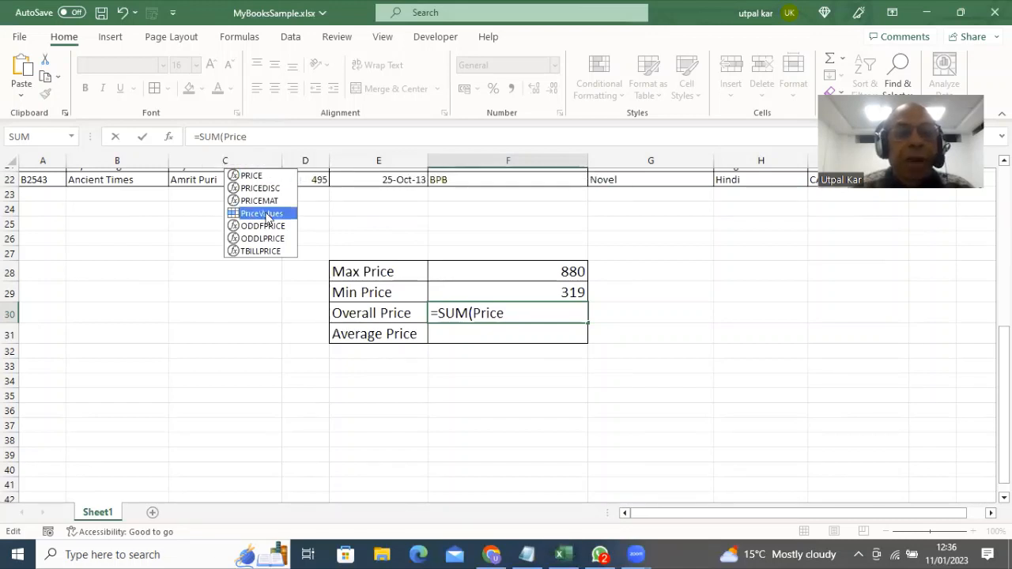
pyautogui.doubleClick(267, 213)
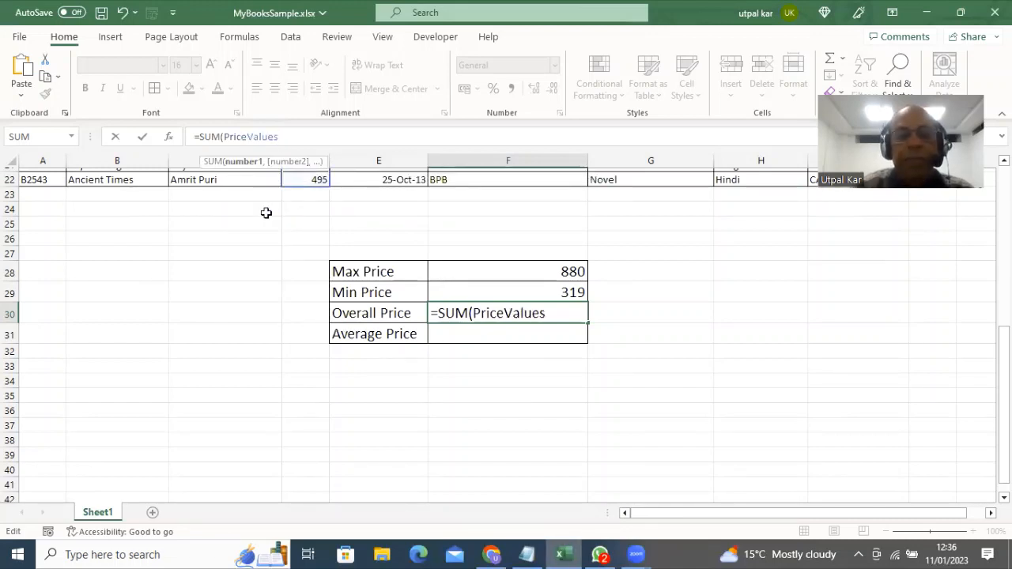
pyautogui.write(')')
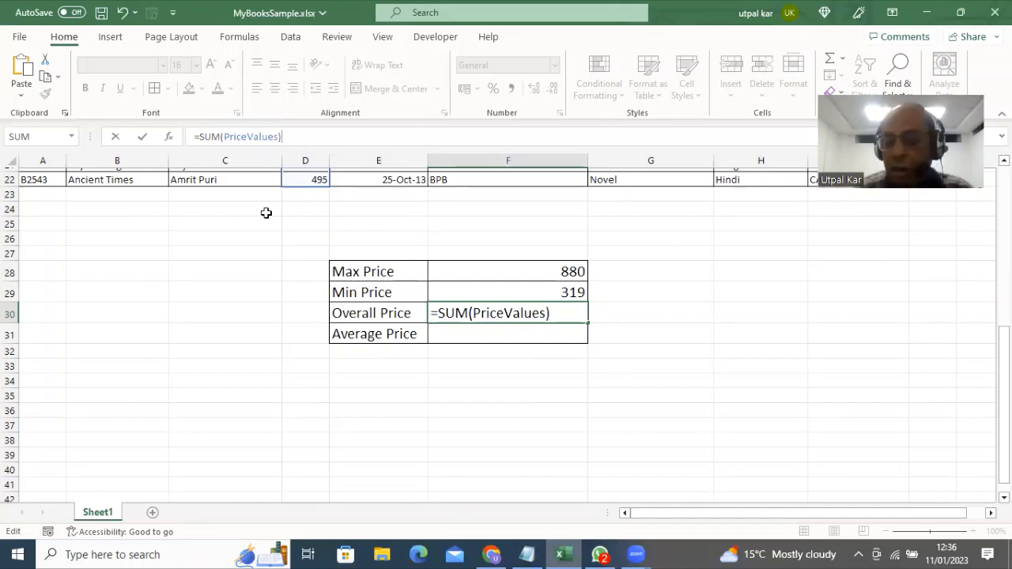
pyautogui.press('Return')
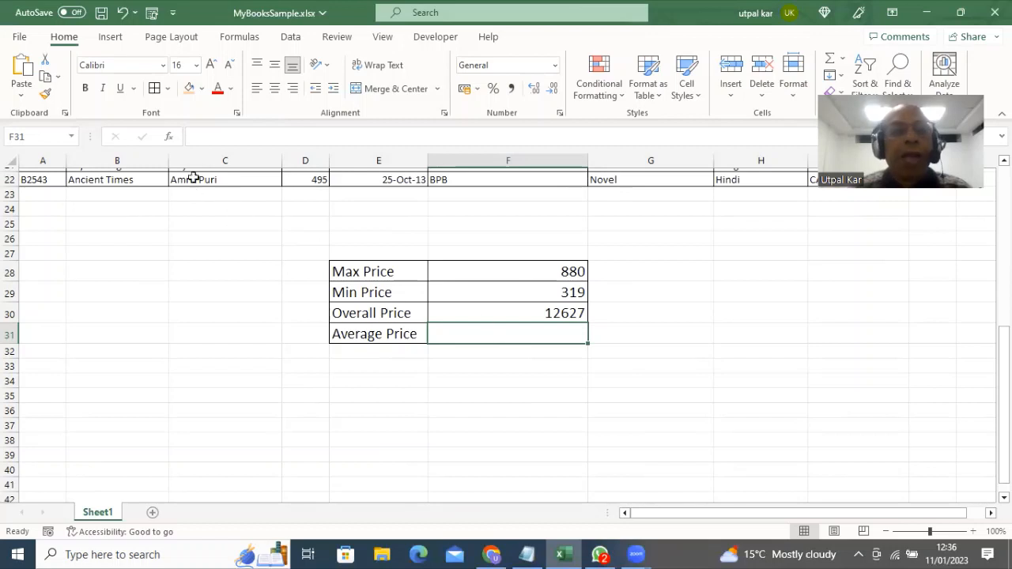
# Enter =Average(PriceValues) in F31, giving an Average Price of 631.35
pyautogui.click(207, 139)
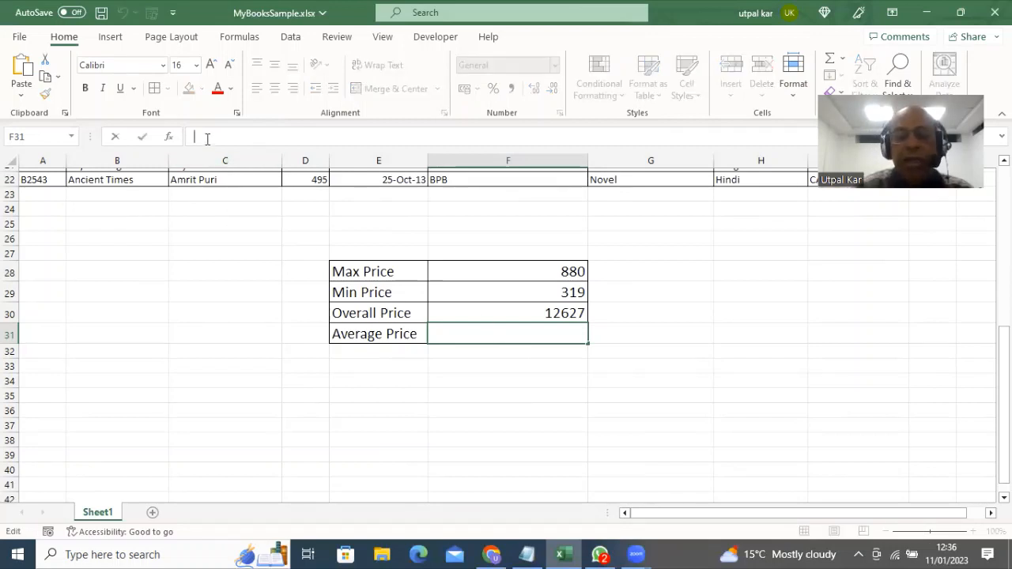
pyautogui.write('=Av')
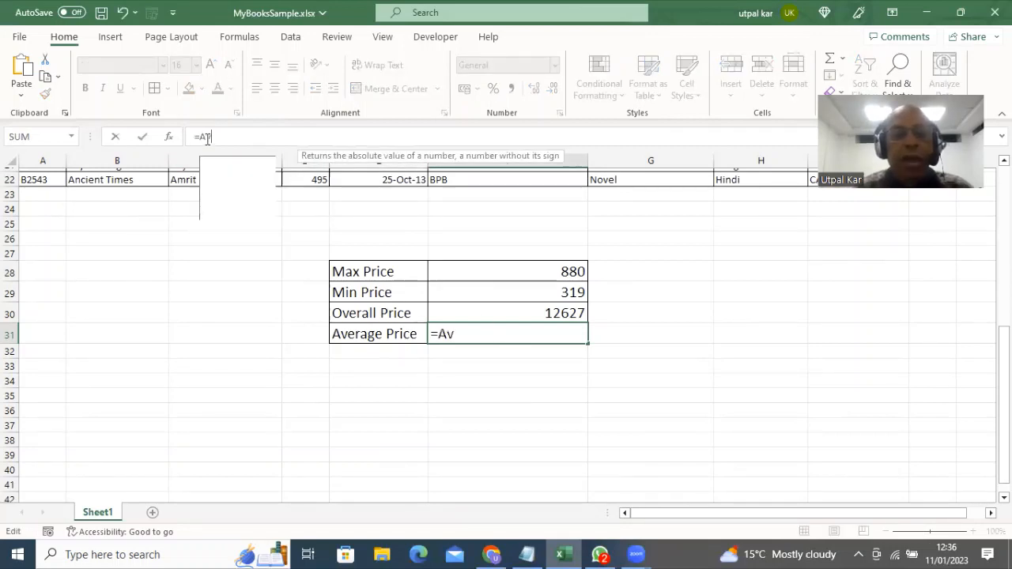
pyautogui.write('erage')
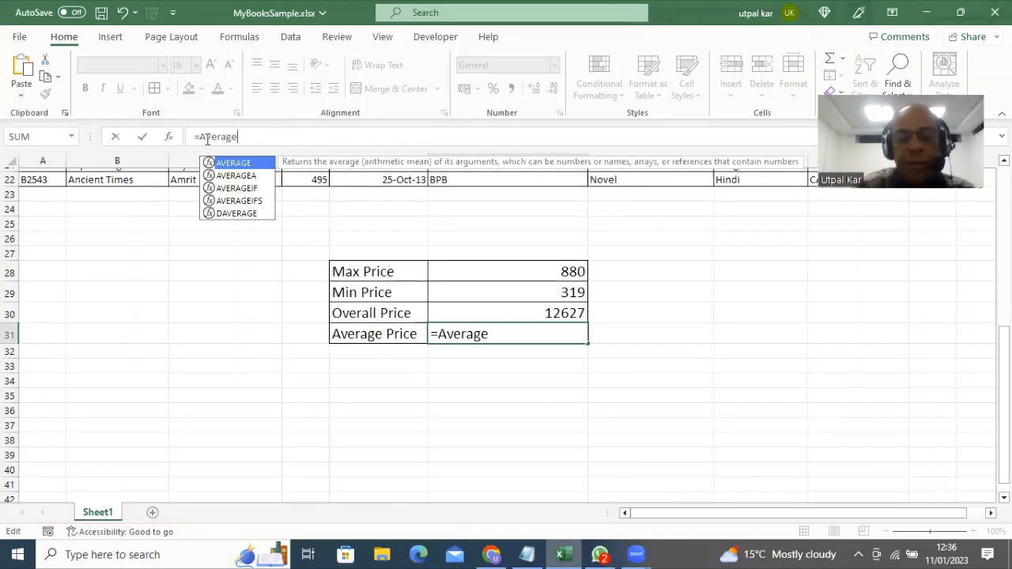
pyautogui.write('(')
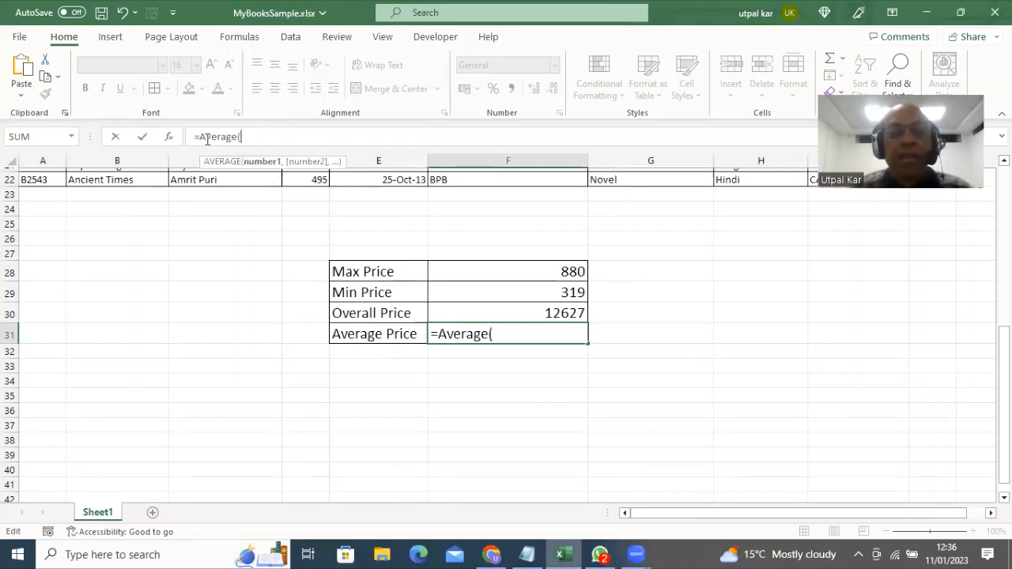
pyautogui.write('Price')
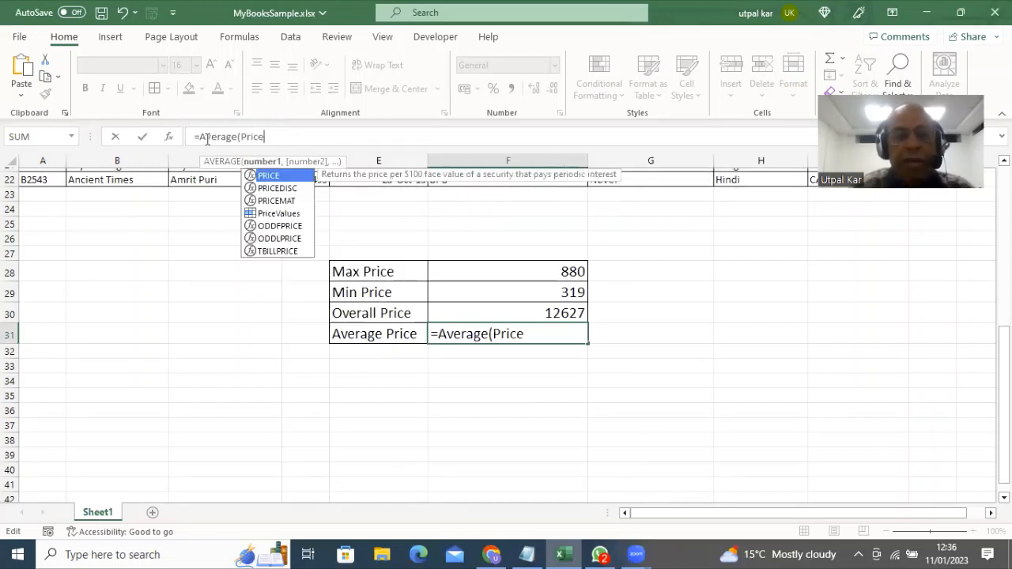
pyautogui.write('Values')
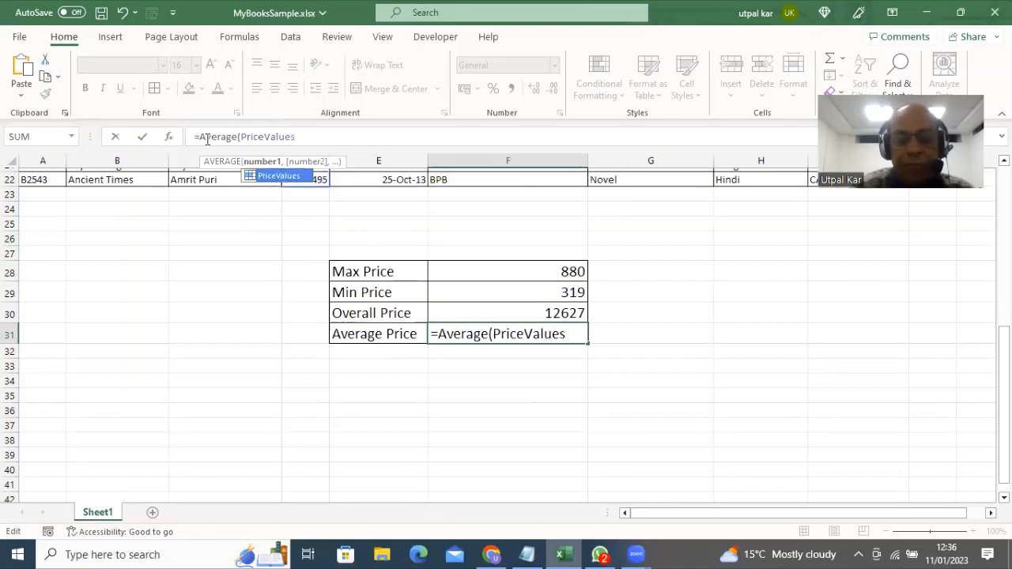
pyautogui.write(')')
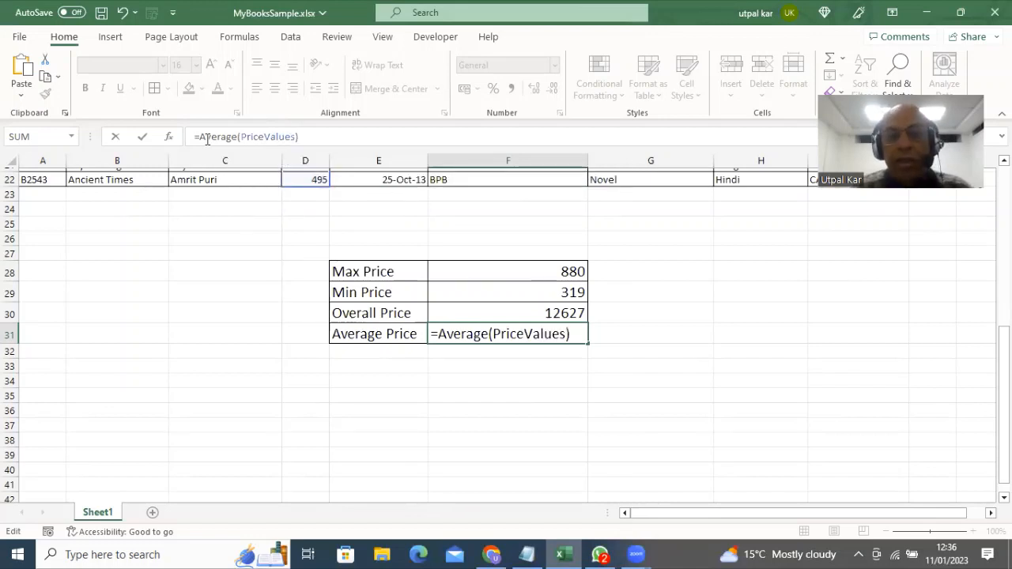
pyautogui.press('Return')
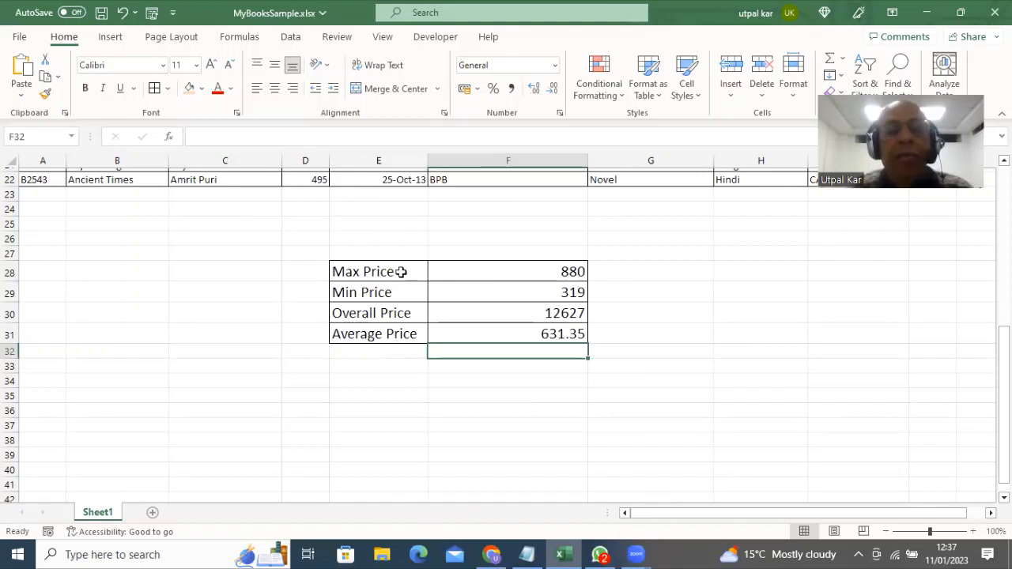
pyautogui.click(486, 273)
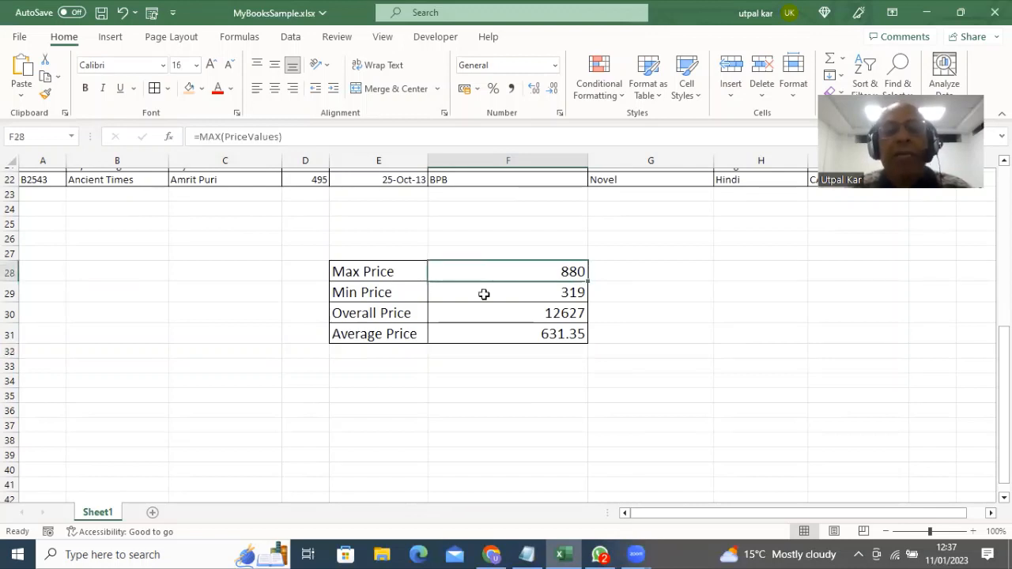
pyautogui.click(482, 293)
pyautogui.click(481, 318)
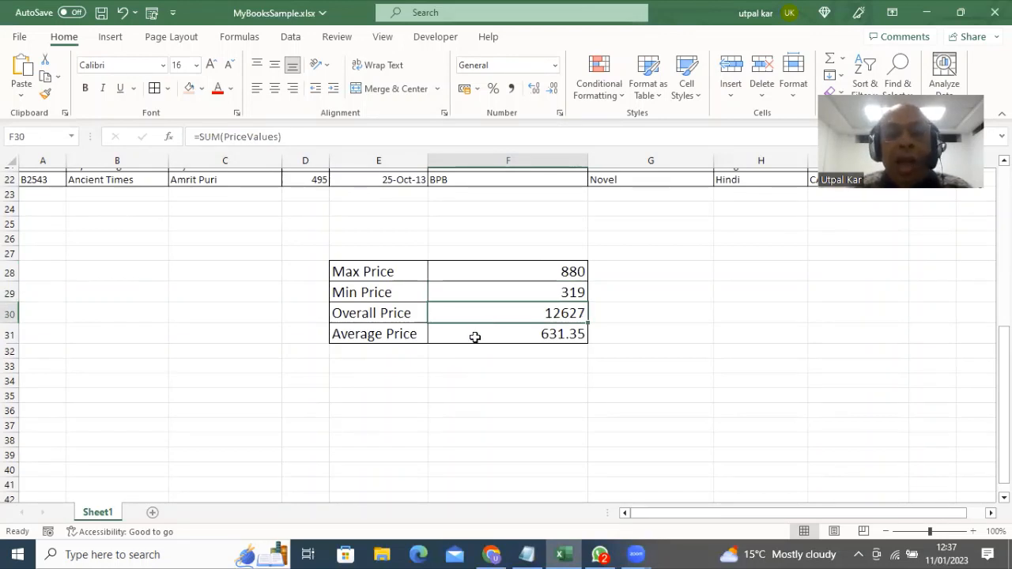
pyautogui.click(475, 337)
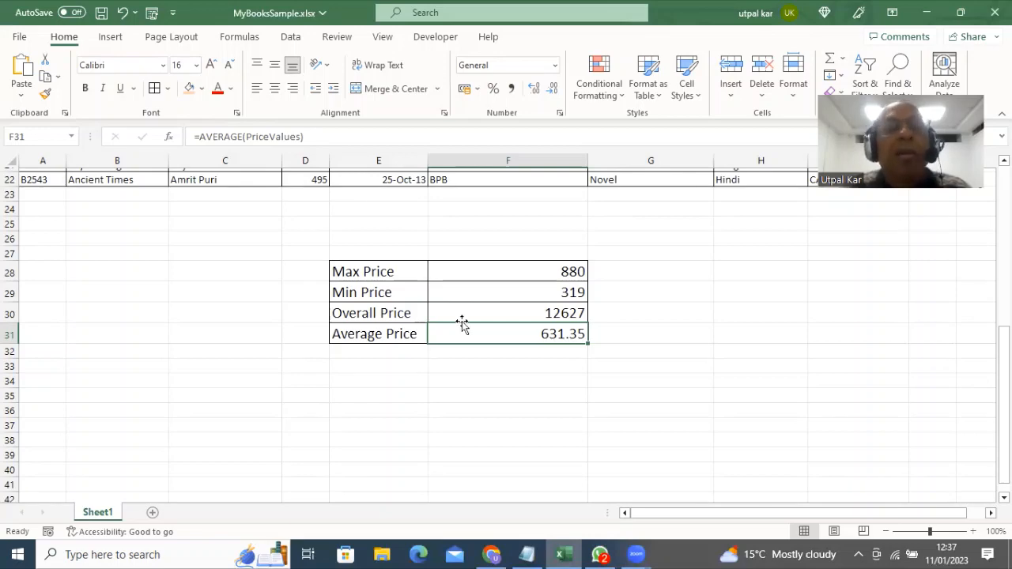
pyautogui.scroll(4, 463, 325)
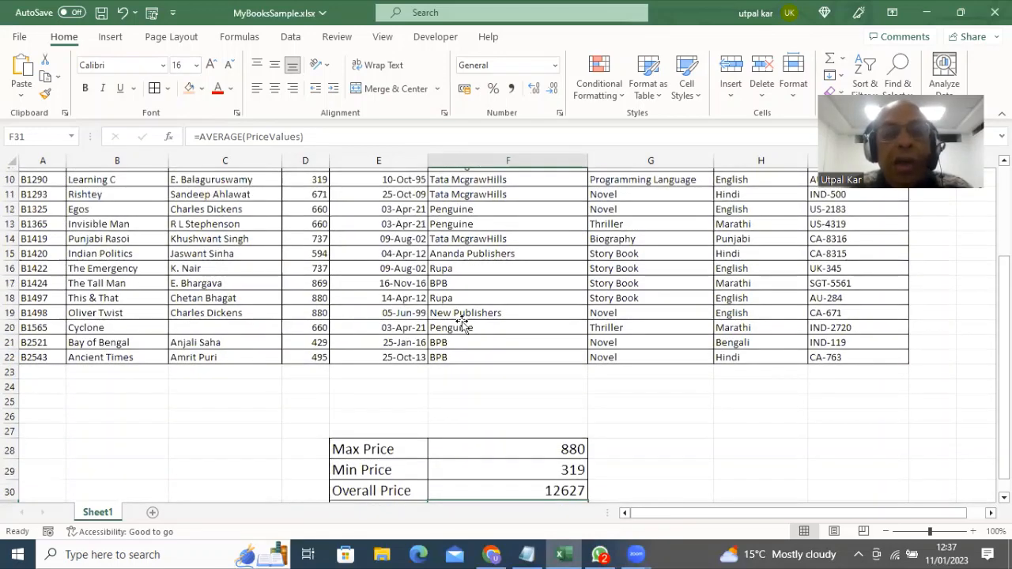
pyautogui.scroll(3, 459, 323)
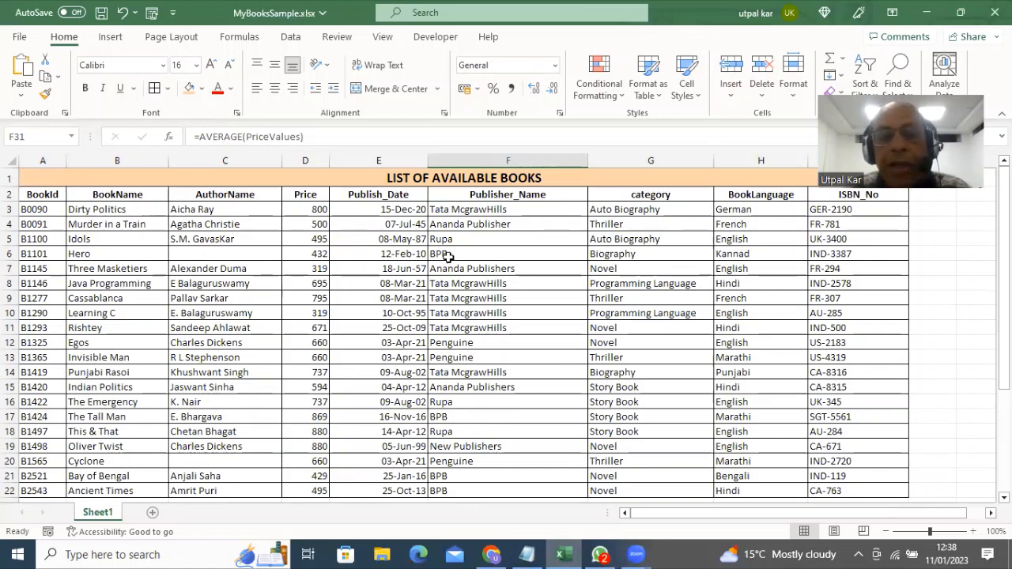
pyautogui.scroll(-3, 402, 353)
pyautogui.scroll(-2, 402, 353)
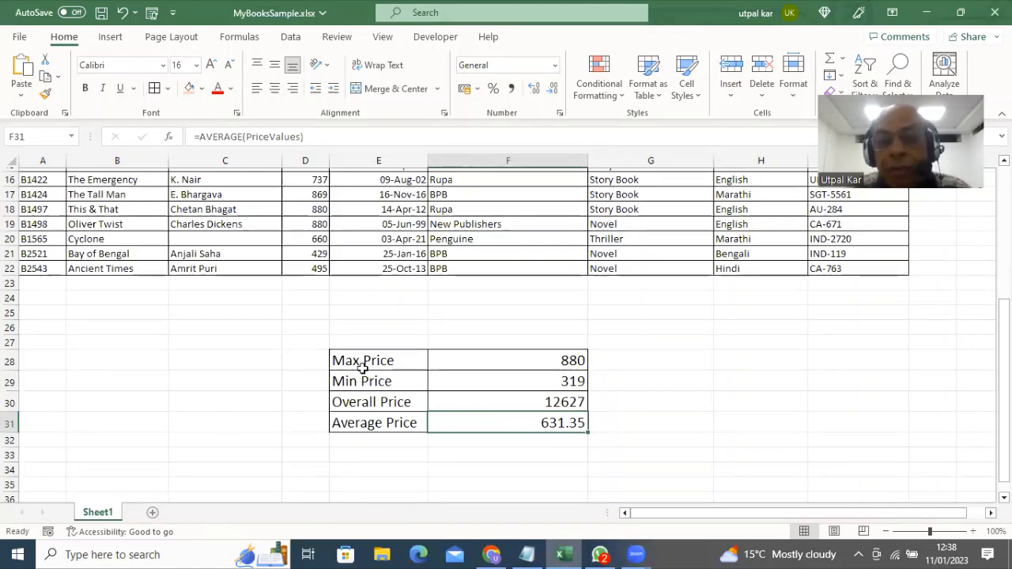
pyautogui.scroll(-1, 362, 368)
pyautogui.scroll(1, 365, 368)
pyautogui.scroll(5, 368, 368)
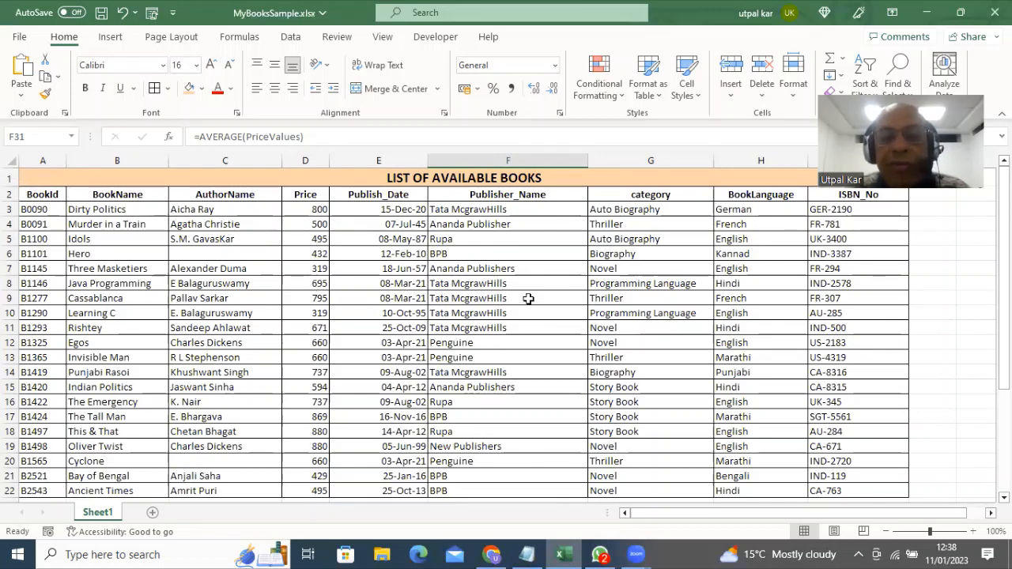
pyautogui.moveTo(533, 283); pyautogui.dragTo(533, 328)
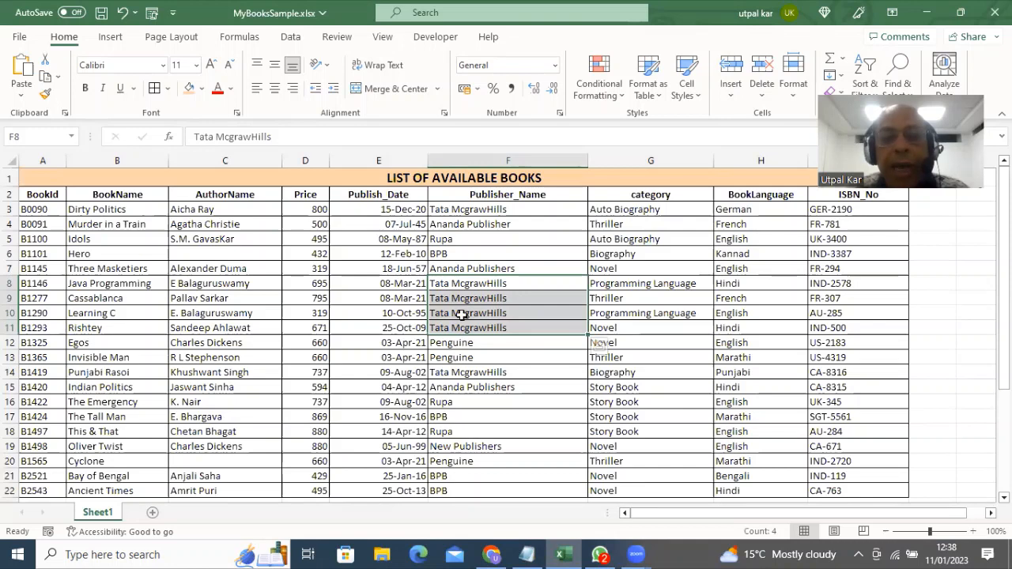
# Copy the publisher BPB from F6 and paste it into E34
pyautogui.click(462, 254)
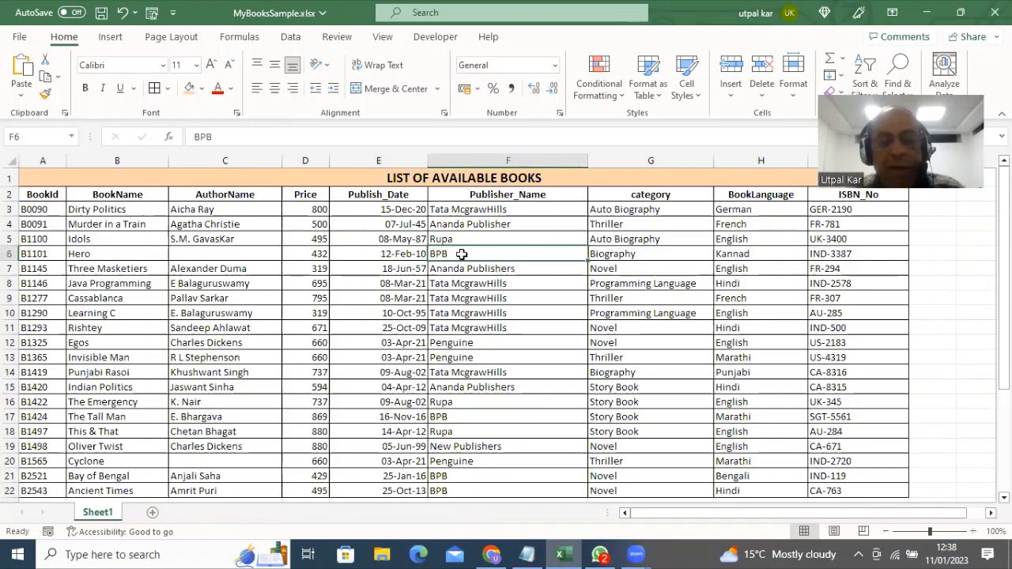
pyautogui.hotkey('ctrl', 'c')
pyautogui.scroll(-3, 520, 328)
pyautogui.scroll(-2, 520, 328)
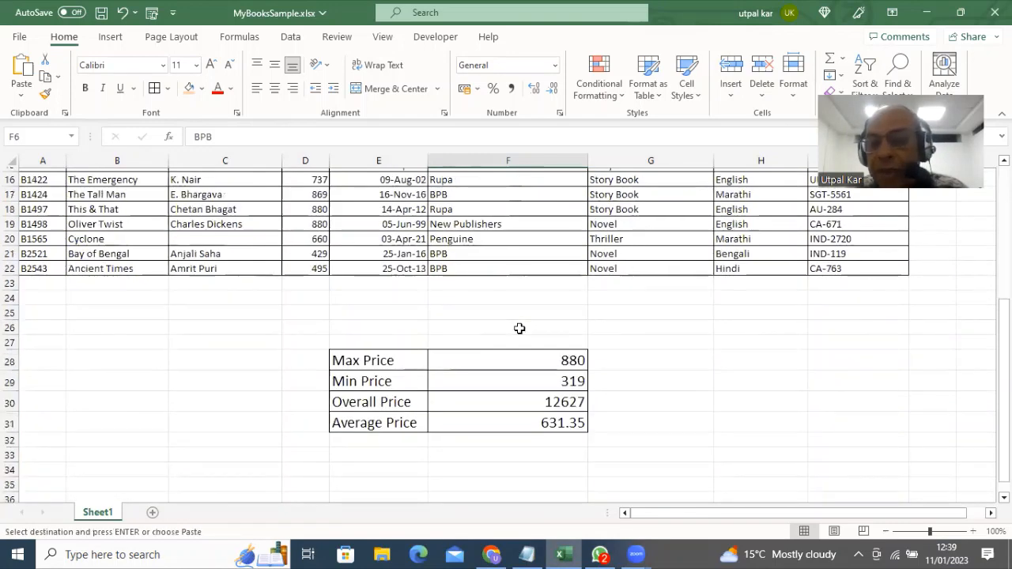
pyautogui.scroll(-2, 520, 328)
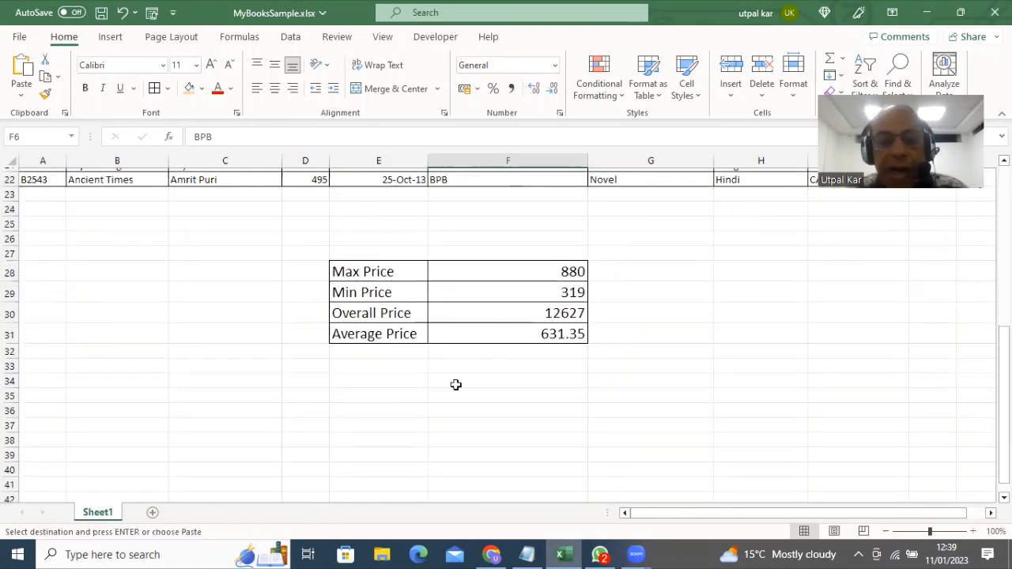
pyautogui.click(348, 382)
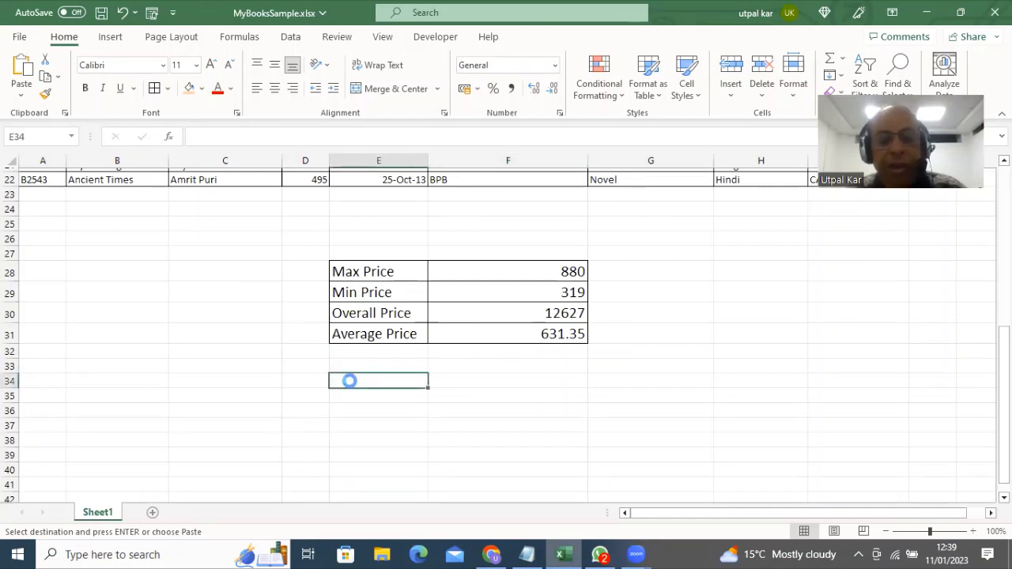
pyautogui.hotkey('ctrl', 'v')
# Copy Tata McgrawHills into E35 and Penguine into E36 from the Publisher_Name column
pyautogui.scroll(5, 395, 380)
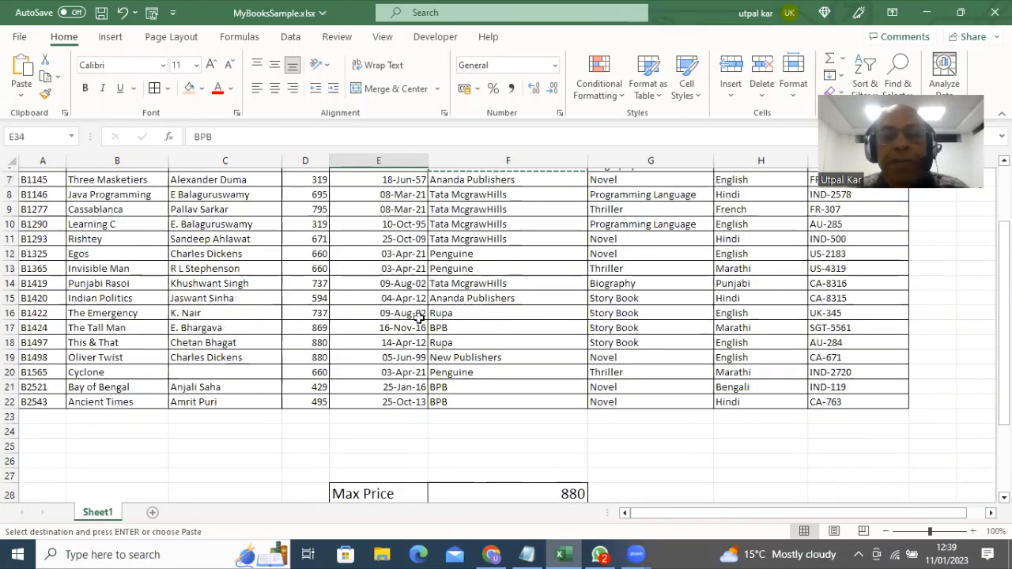
pyautogui.click(450, 241)
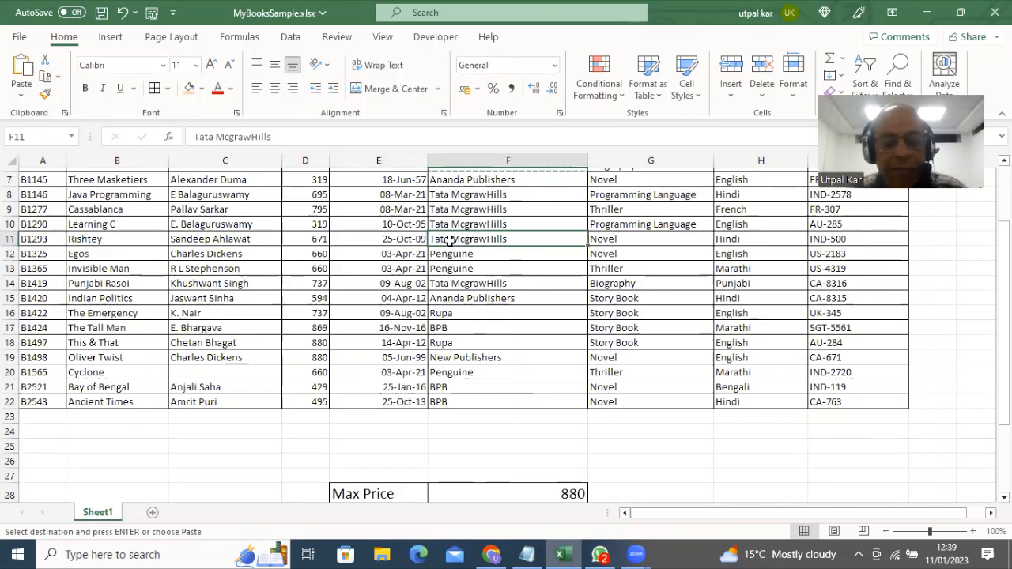
pyautogui.scroll(-4, 415, 328)
pyautogui.scroll(-3, 396, 330)
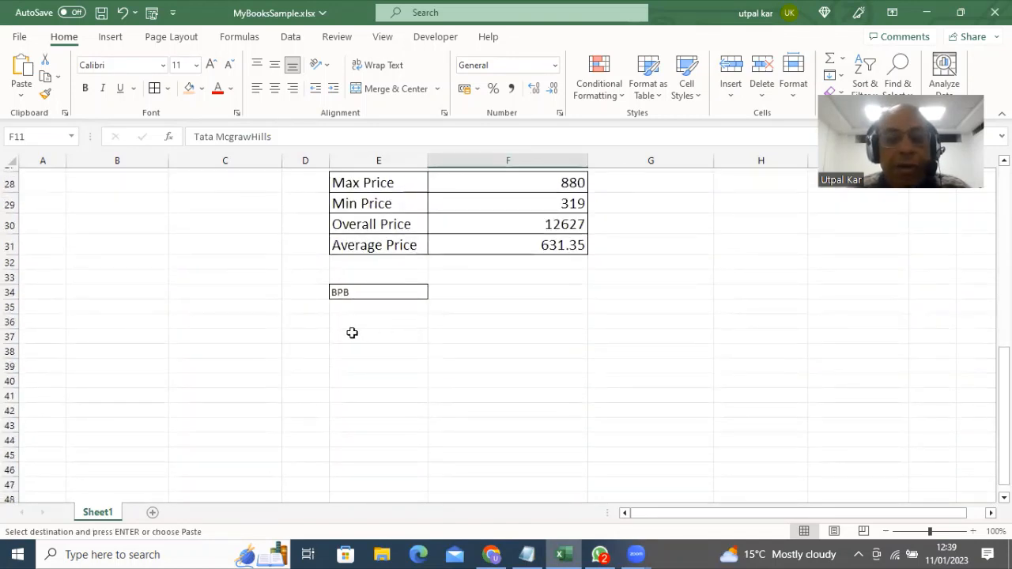
pyautogui.click(352, 310)
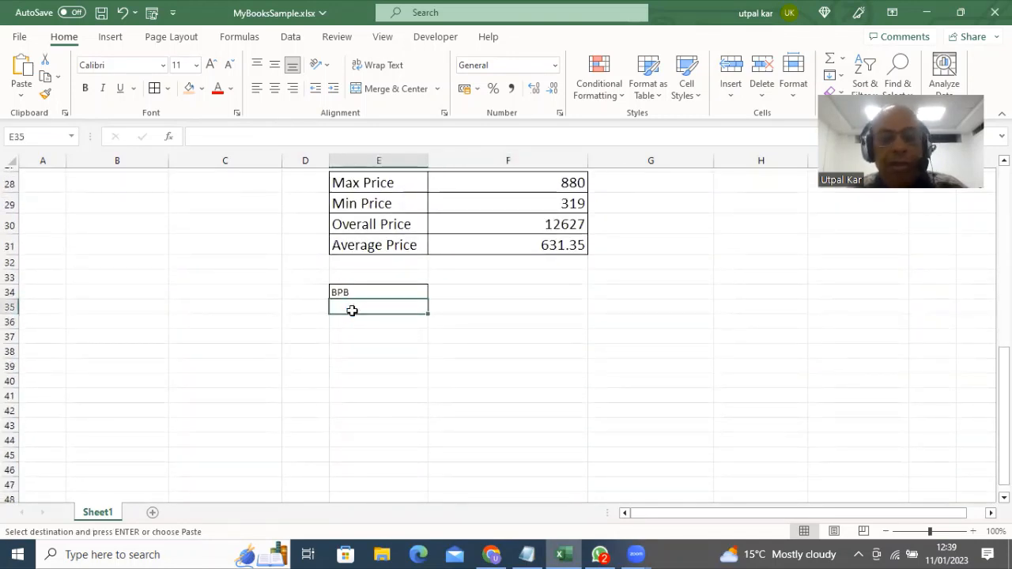
pyautogui.hotkey('ctrl', 'v')
pyautogui.scroll(7, 389, 379)
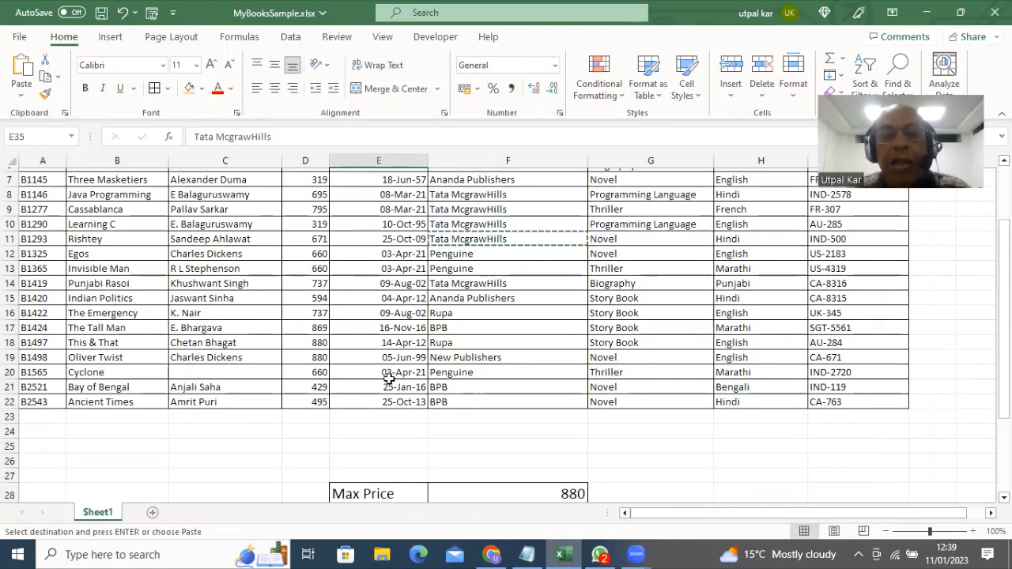
pyautogui.click(460, 256)
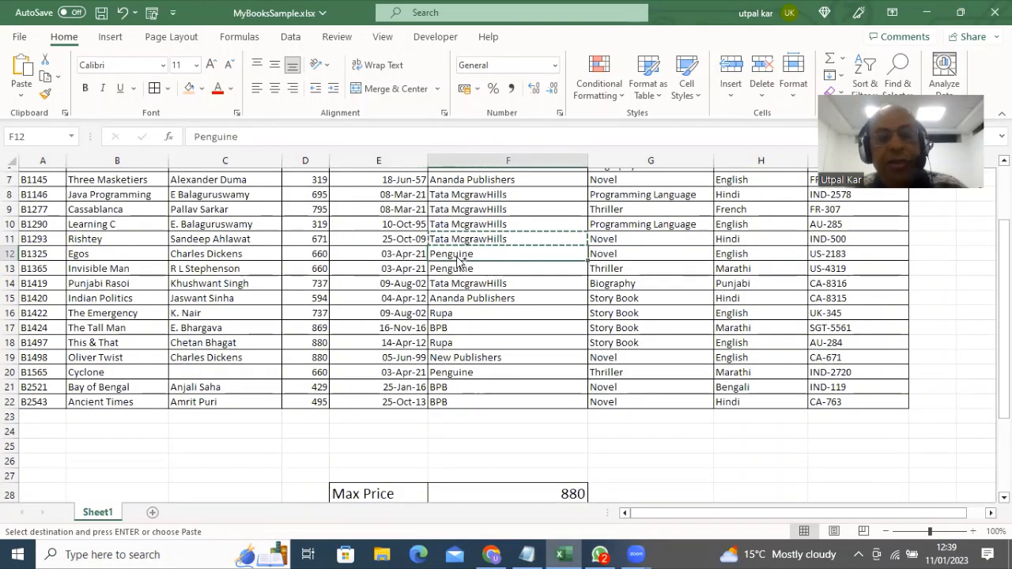
pyautogui.hotkey('ctrl', 'c')
pyautogui.scroll(-6, 402, 308)
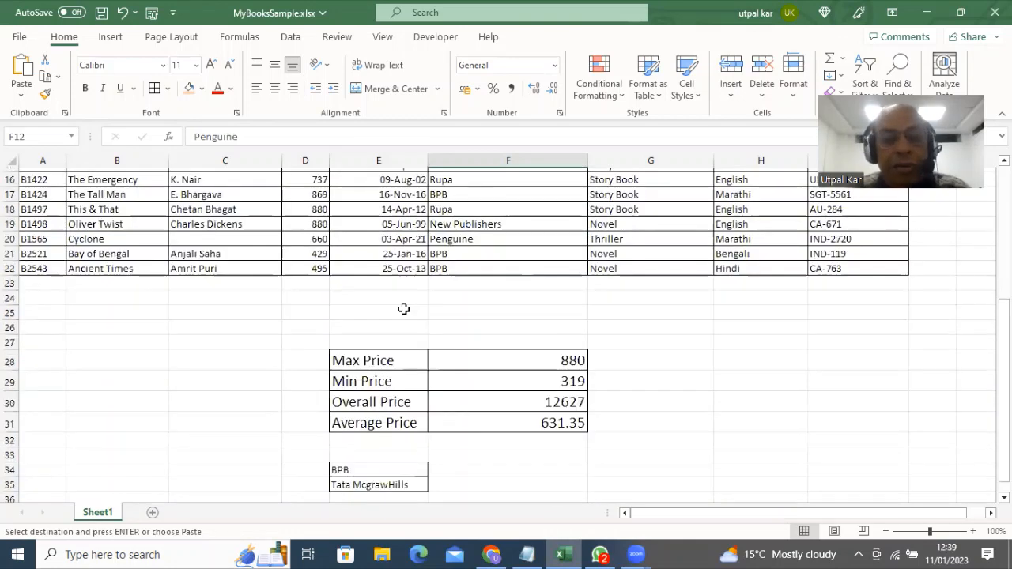
pyautogui.click(363, 369)
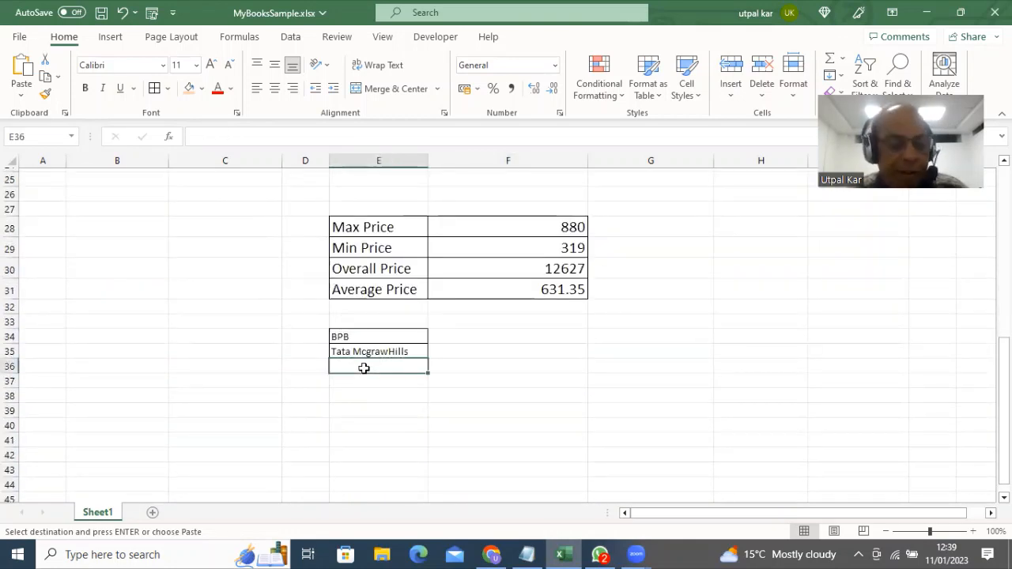
pyautogui.hotkey('ctrl', 'v')
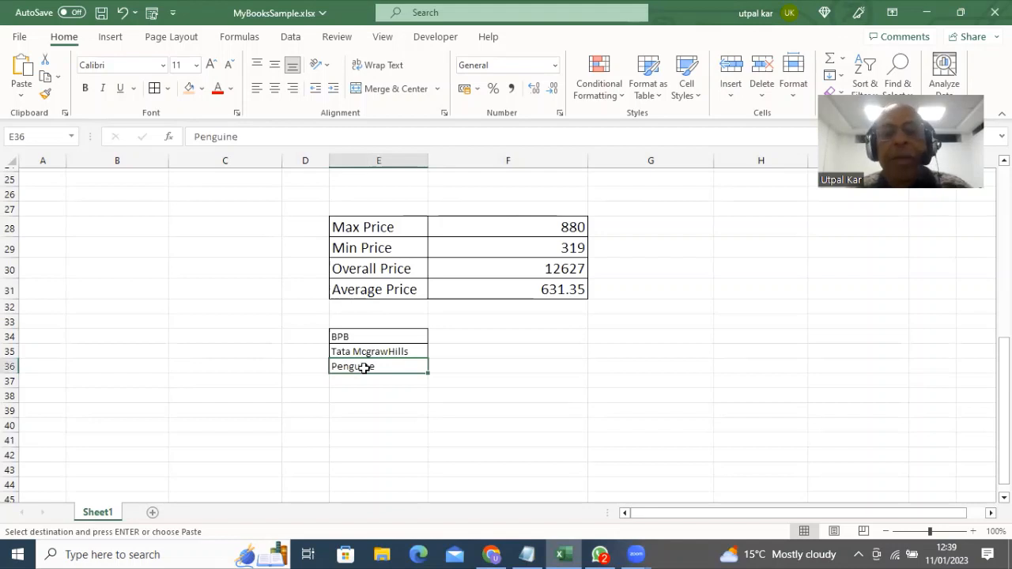
# Apply All Borders to cells F34:F36 beside the publisher names
pyautogui.moveTo(456, 338); pyautogui.dragTo(452, 366)
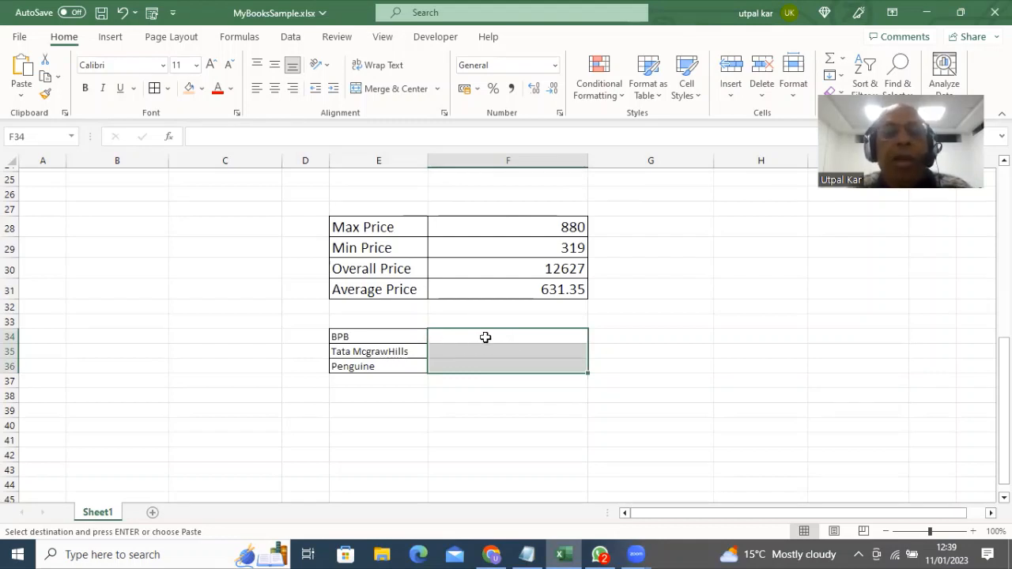
pyautogui.moveTo(485, 338); pyautogui.dragTo(485, 362)
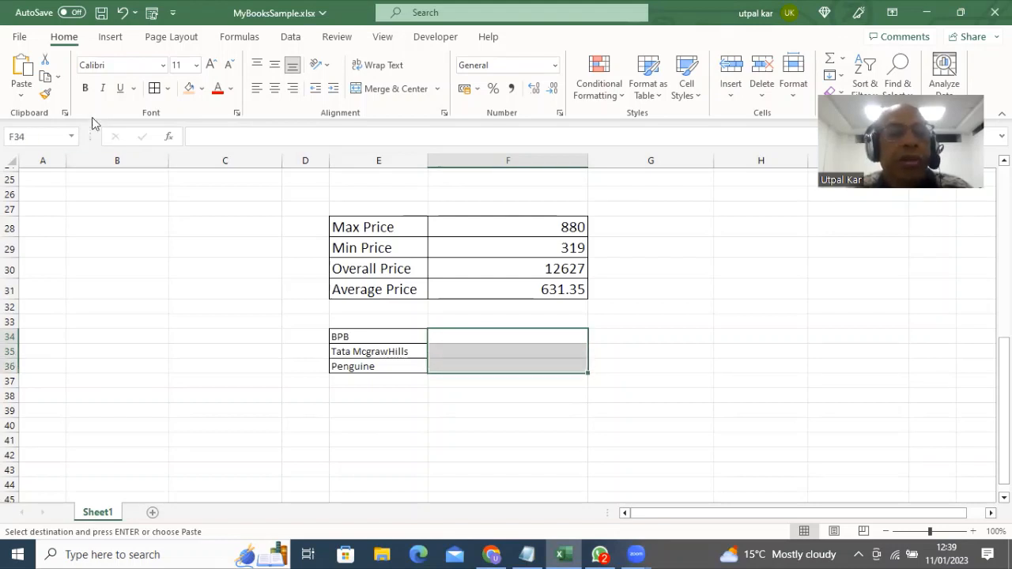
pyautogui.click(153, 89)
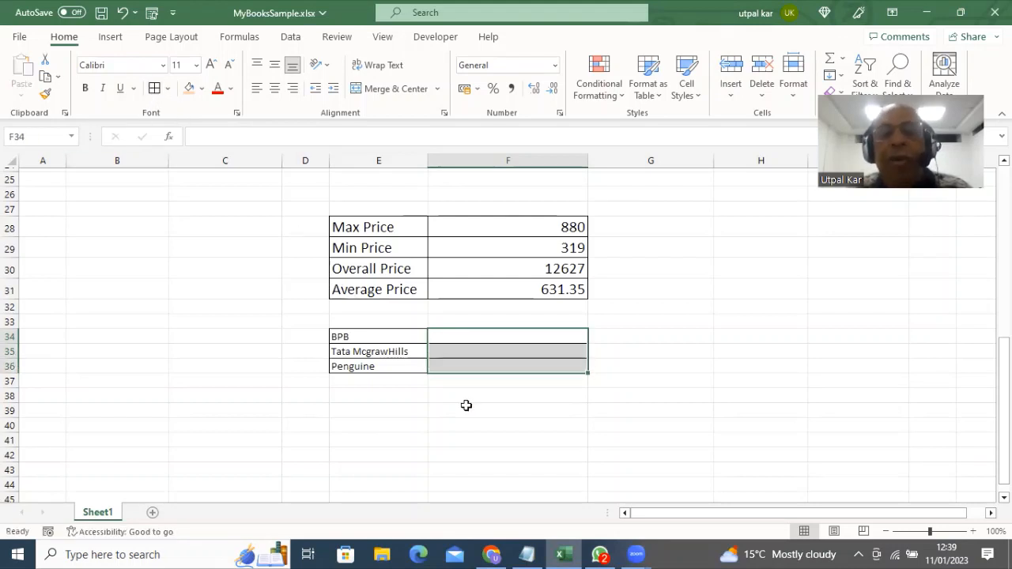
# Select F34 and bring the Notepad function notes back to the front
pyautogui.click(456, 337)
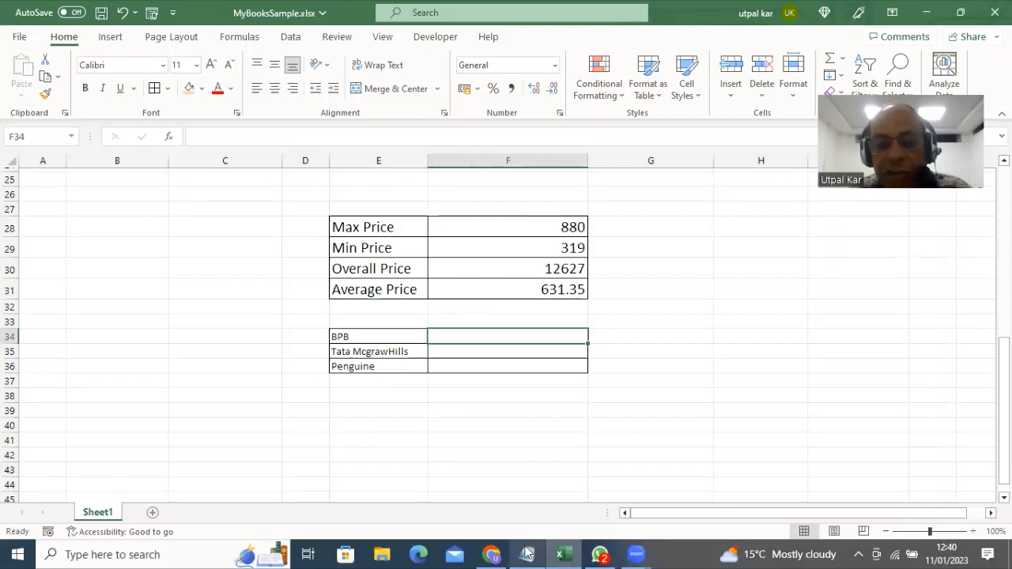
pyautogui.moveTo(527, 553)
pyautogui.click(525, 513)
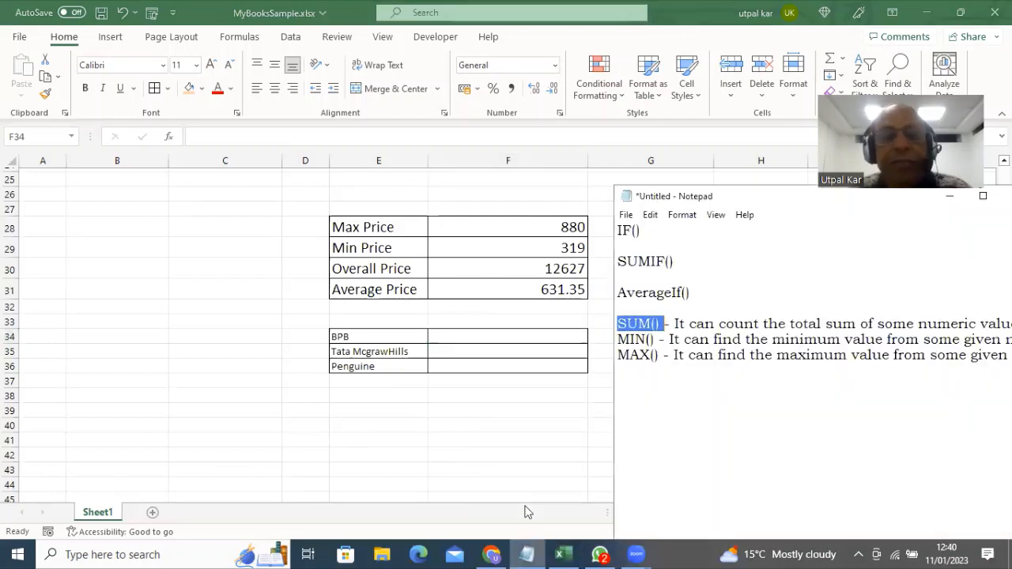
pyautogui.click(617, 261)
pyautogui.hotkey('shift', 'End')
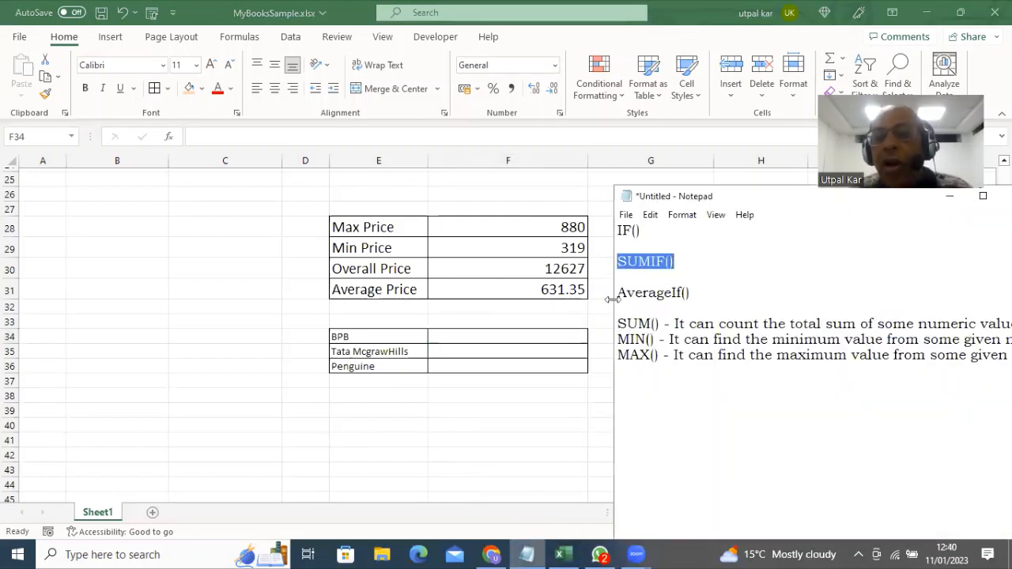
pyautogui.moveTo(617, 293); pyautogui.dragTo(695, 294)
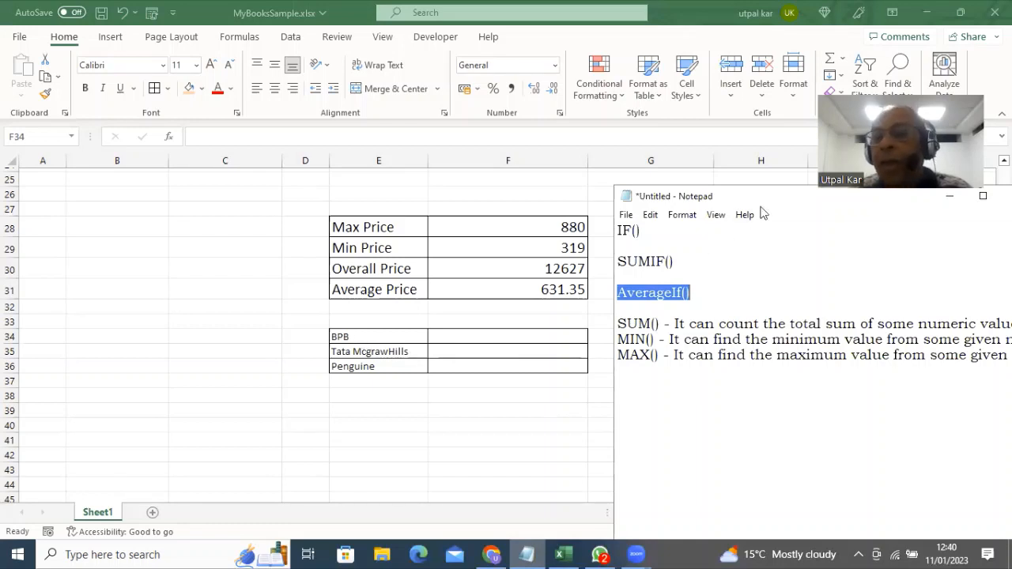
pyautogui.hotkey('alt', 'Tab')
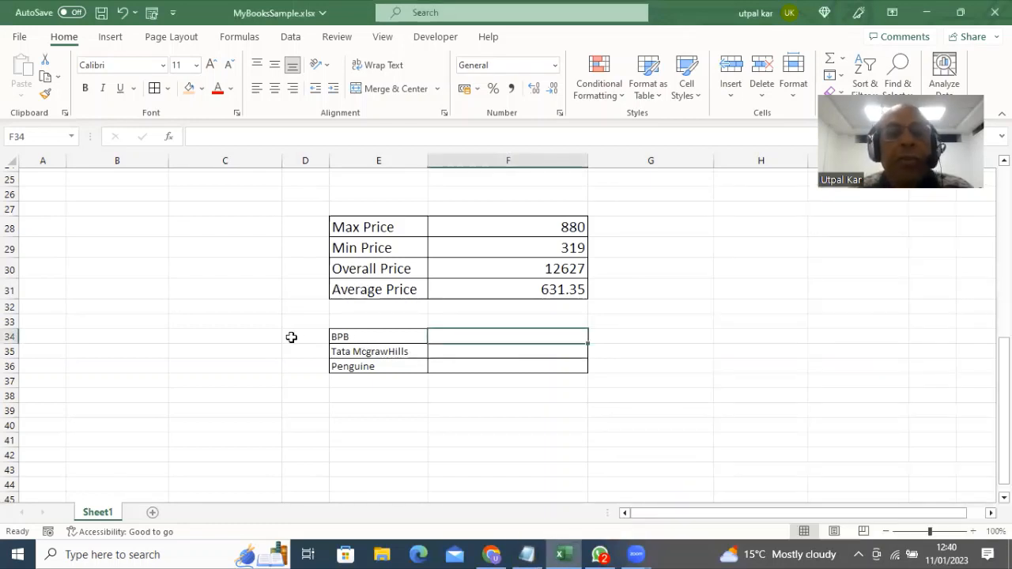
# Name the publisher range F2:F22 'pubname' via the Name Box, then select the price range in column D
pyautogui.scroll(6, 291, 338)
pyautogui.scroll(3, 292, 338)
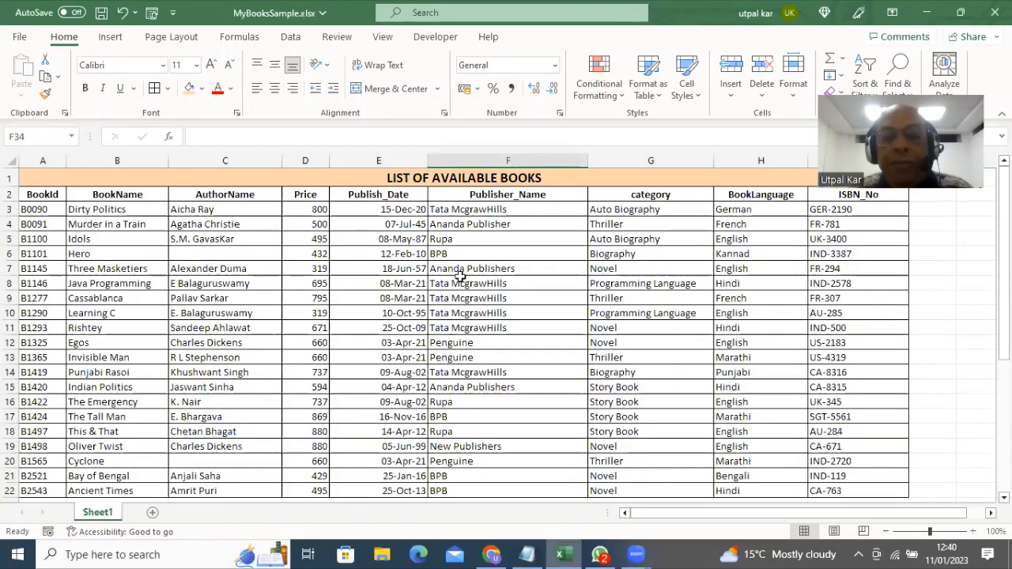
pyautogui.click(462, 193)
pyautogui.moveTo(462, 194); pyautogui.dragTo(480, 466)
pyautogui.click(21, 139)
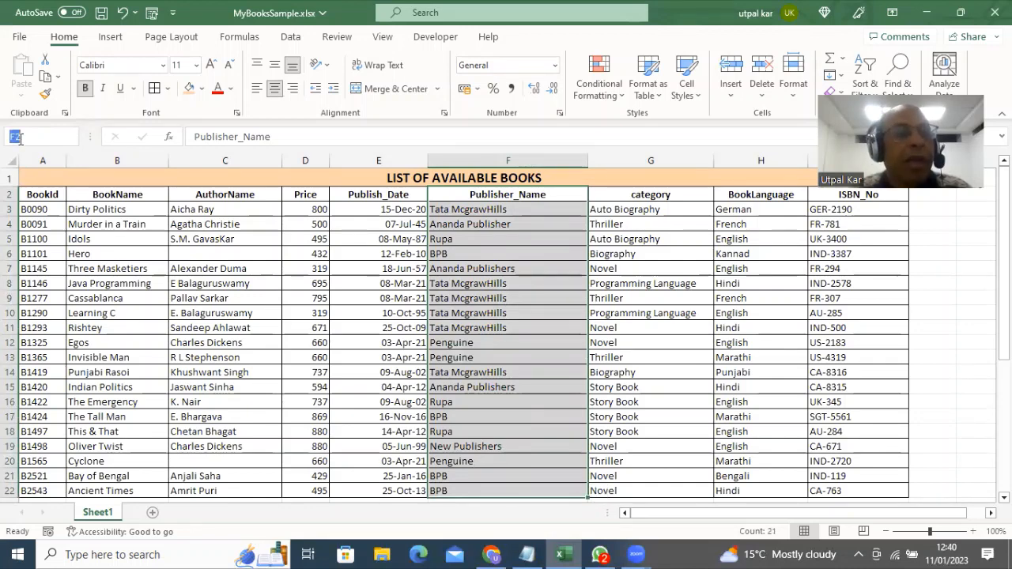
pyautogui.write('p')
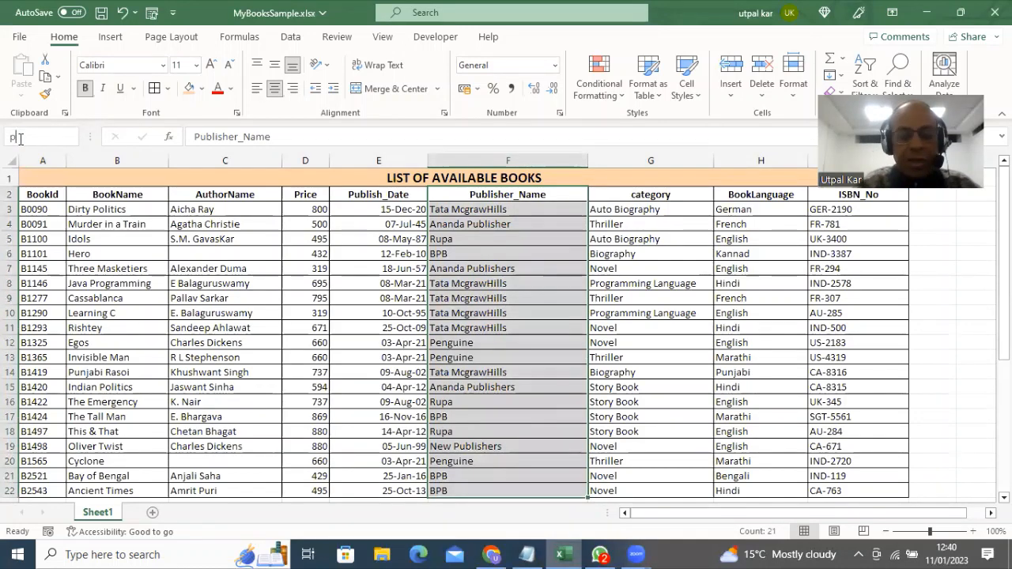
pyautogui.write('ubname')
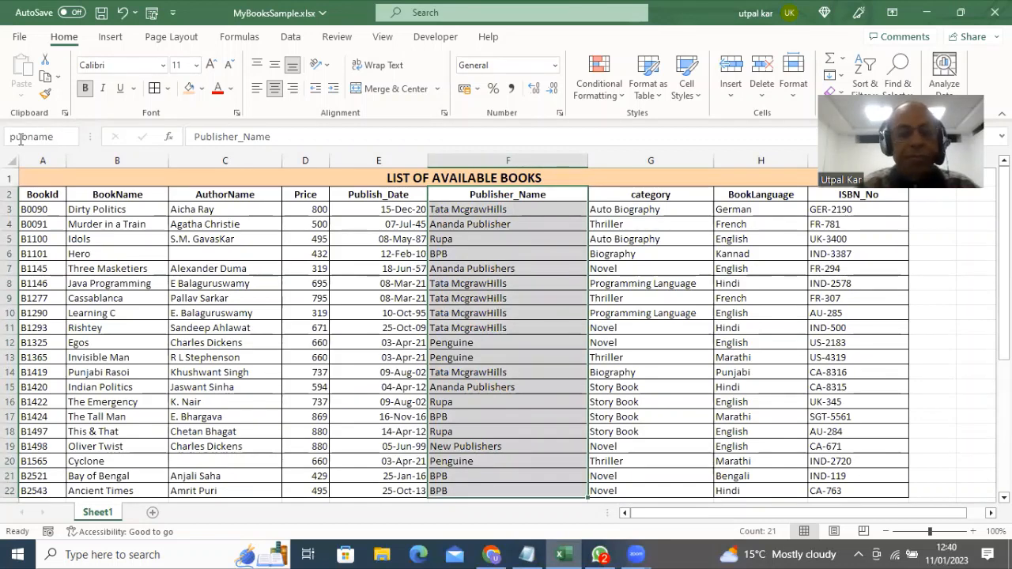
pyautogui.press('Return')
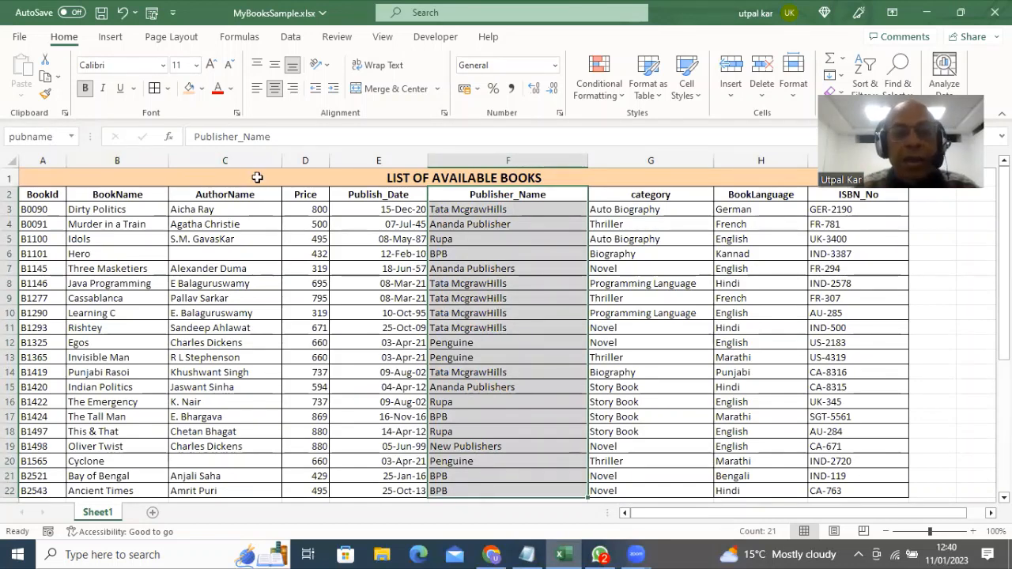
pyautogui.moveTo(305, 198); pyautogui.dragTo(285, 488)
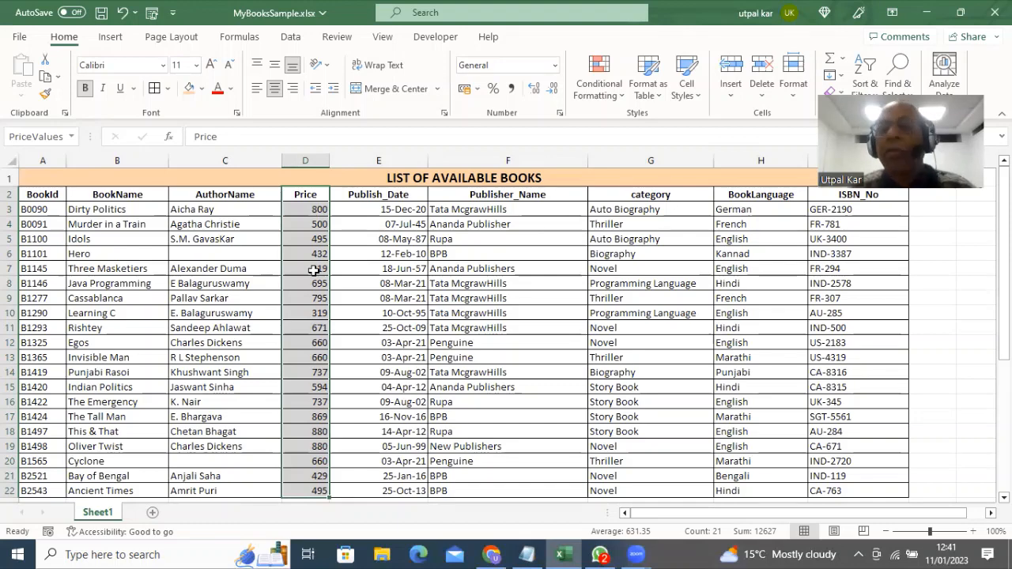
# In F34, start an =AVERAGEIF( formula with the publisher column pubname as its range
pyautogui.scroll(-7, 525, 271)
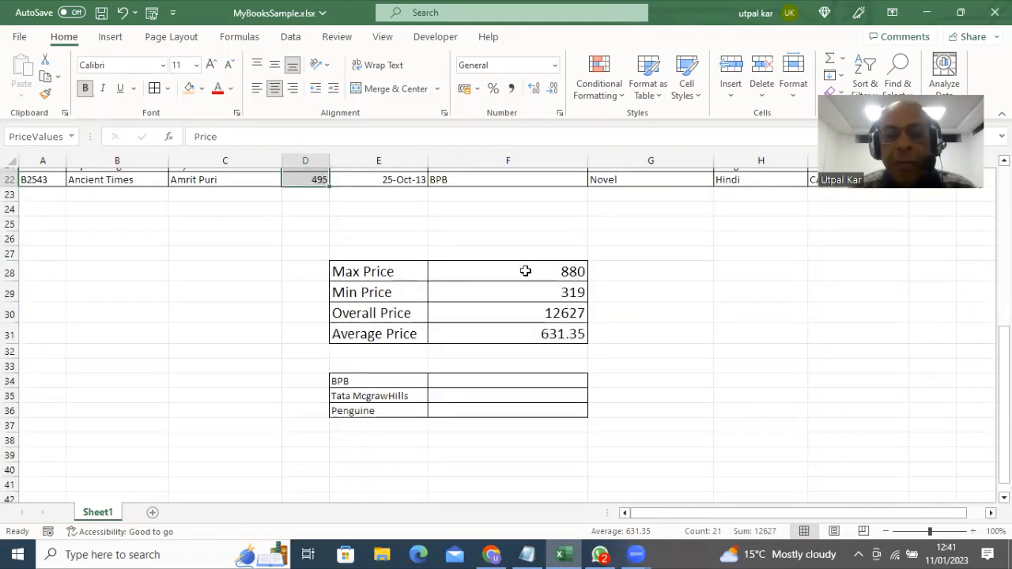
pyautogui.click(477, 380)
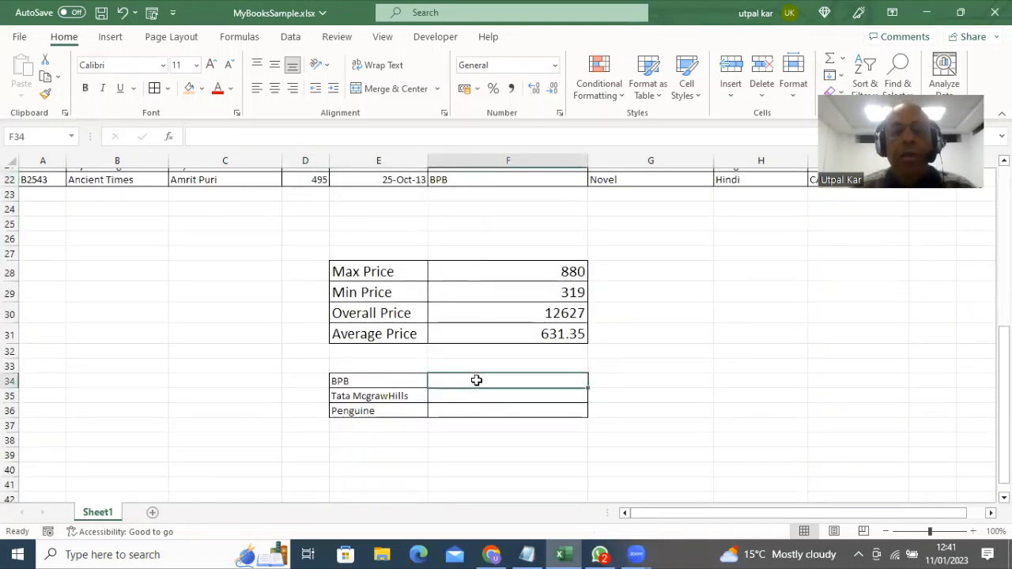
pyautogui.write('=')
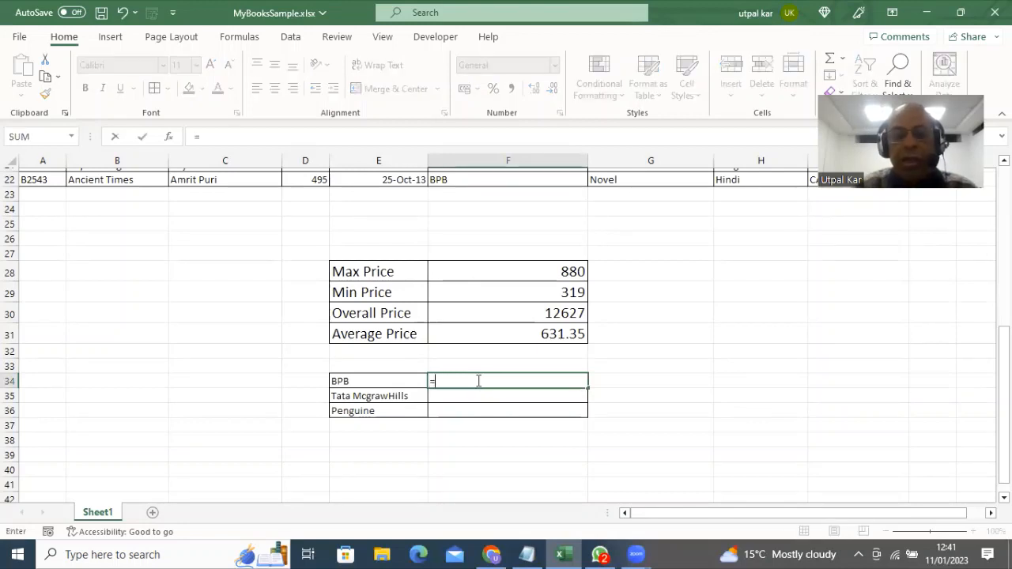
pyautogui.write('AV')
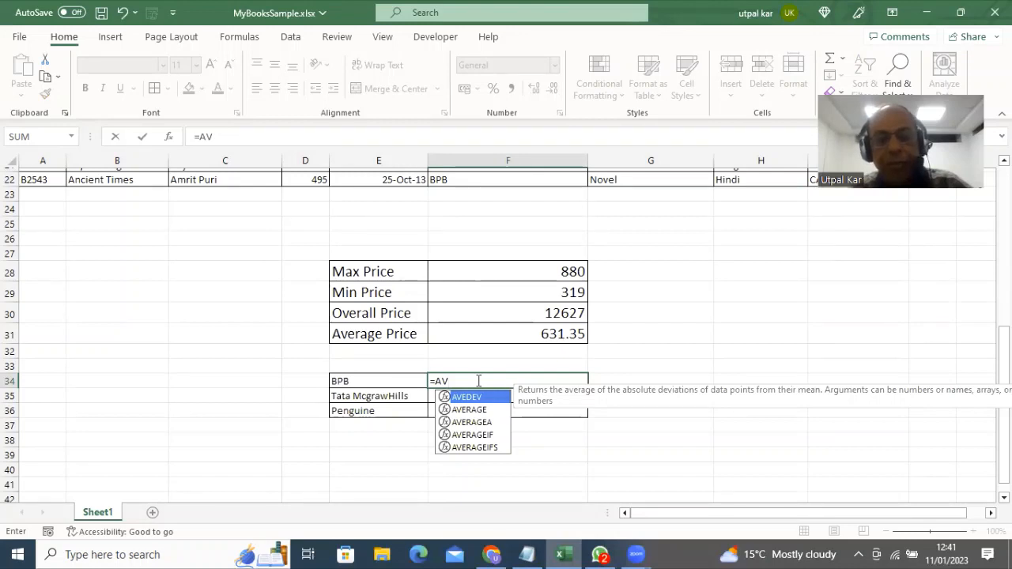
pyautogui.write('E')
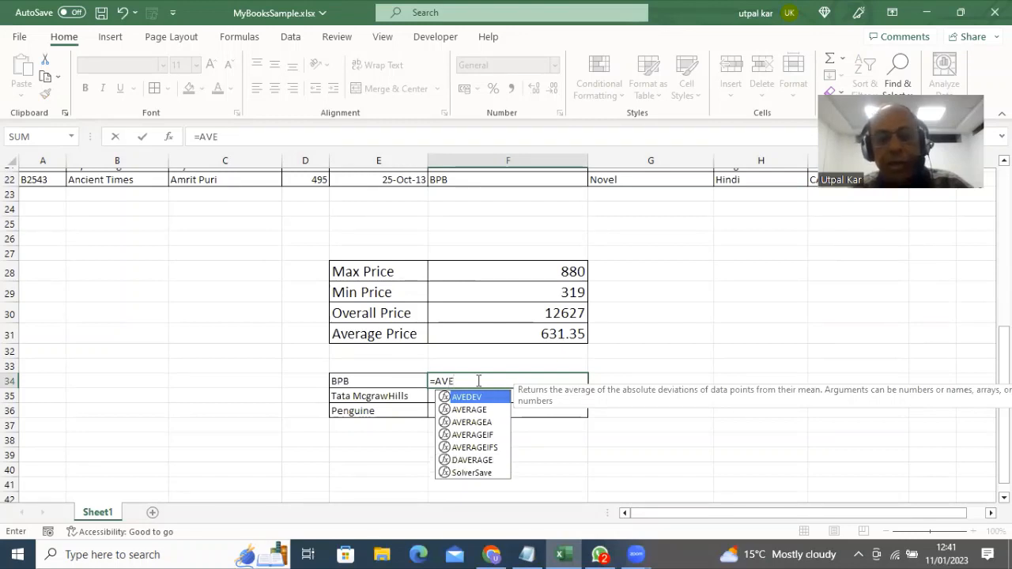
pyautogui.doubleClick(464, 436)
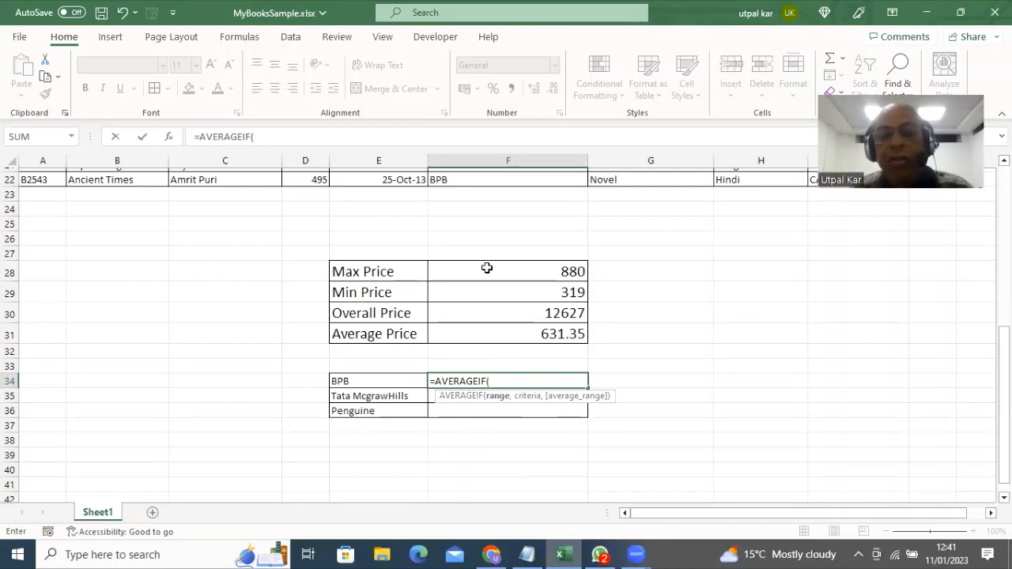
pyautogui.scroll(7, 487, 268)
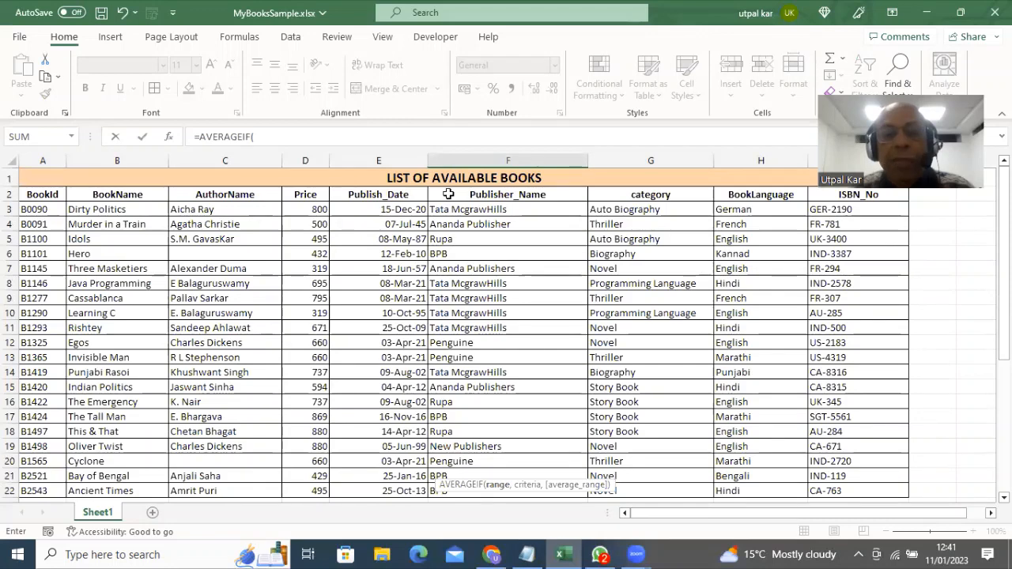
pyautogui.moveTo(450, 195); pyautogui.dragTo(468, 437)
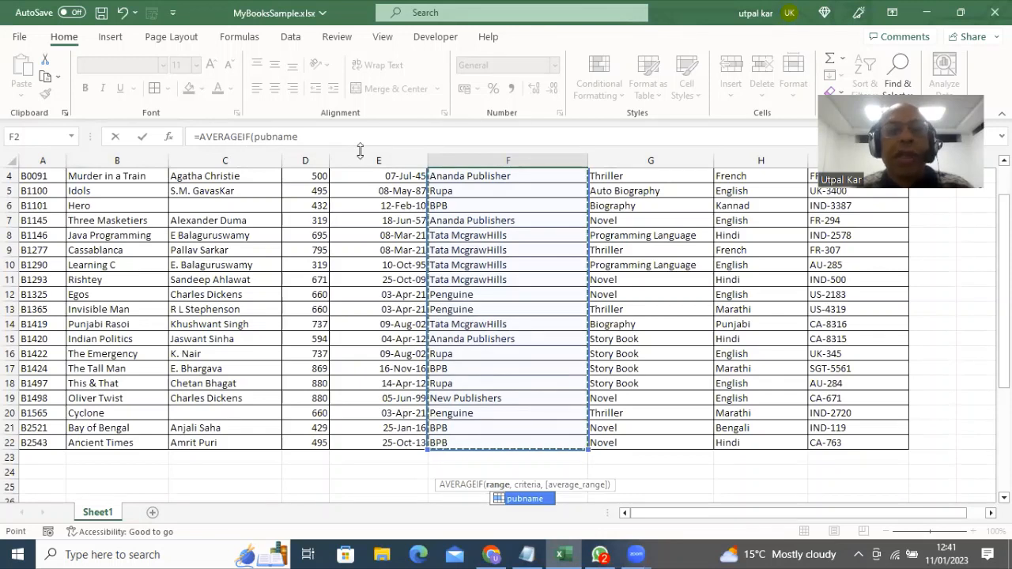
# Add a comma after pubname, then remove the mistaken F24 criteria reference
pyautogui.click(309, 136)
pyautogui.write(',')
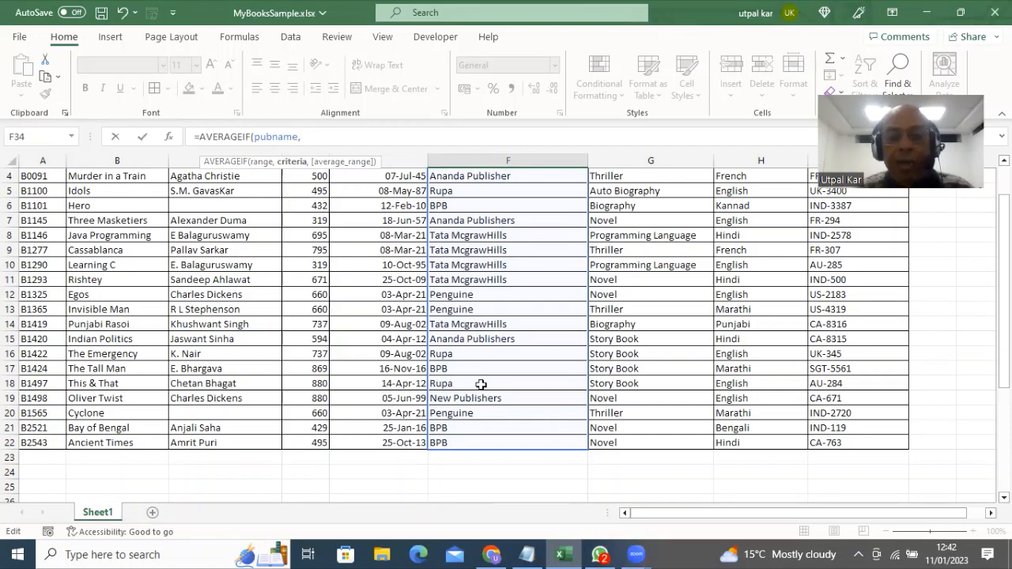
pyautogui.click(460, 469)
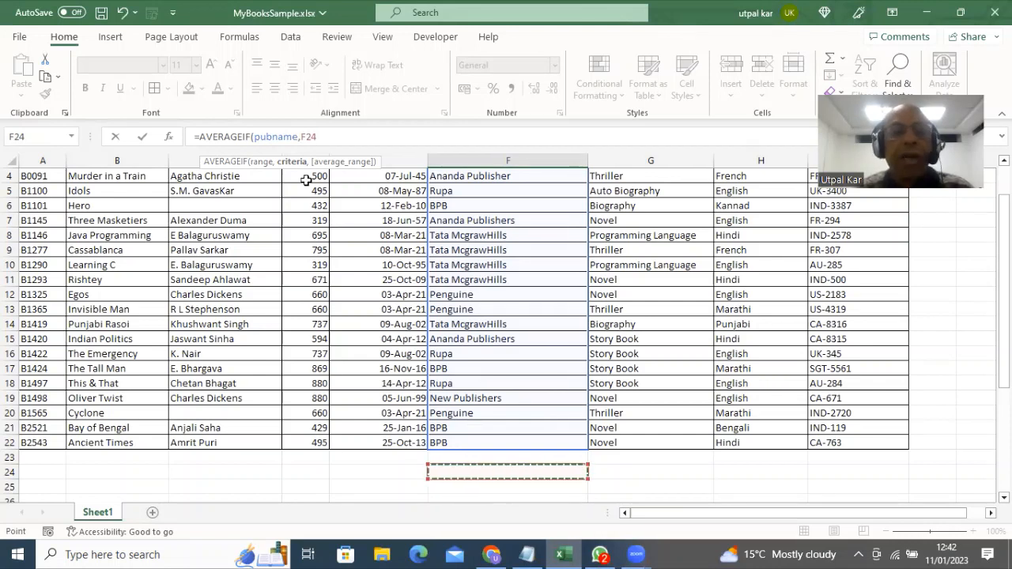
pyautogui.click(326, 138)
pyautogui.press('BackSpace')
pyautogui.press('BackSpace')
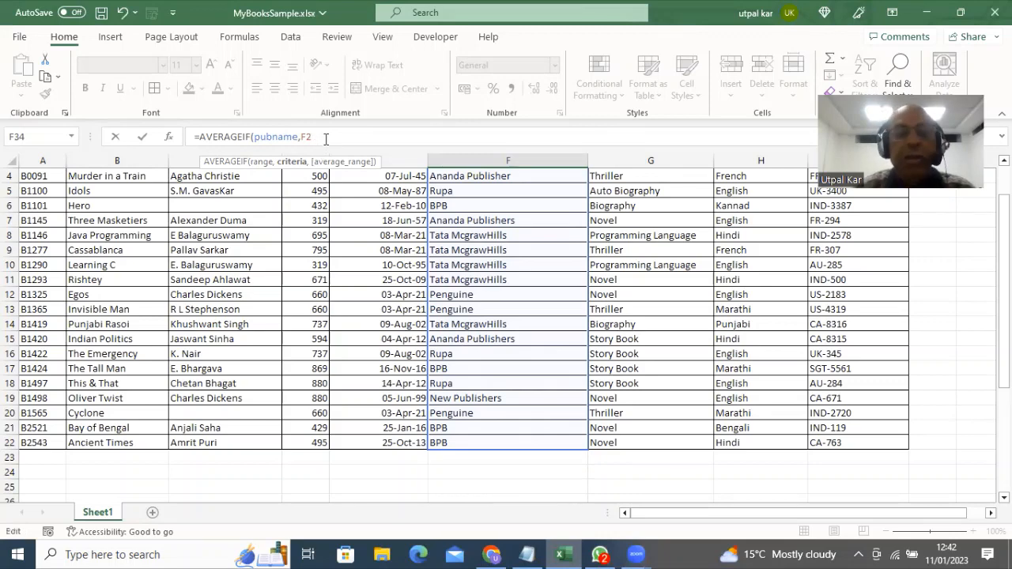
pyautogui.press('BackSpace')
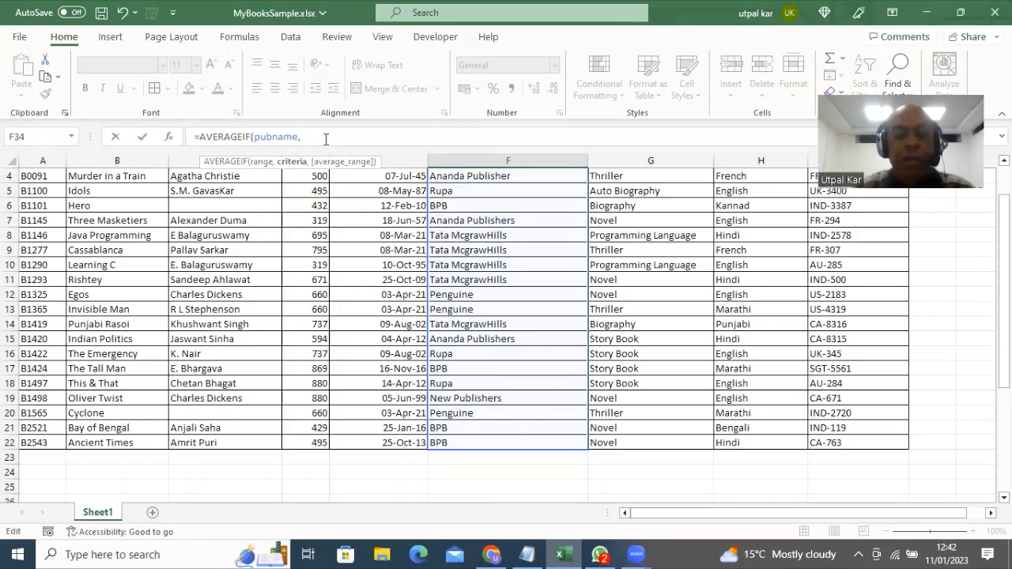
pyautogui.press('BackSpace')
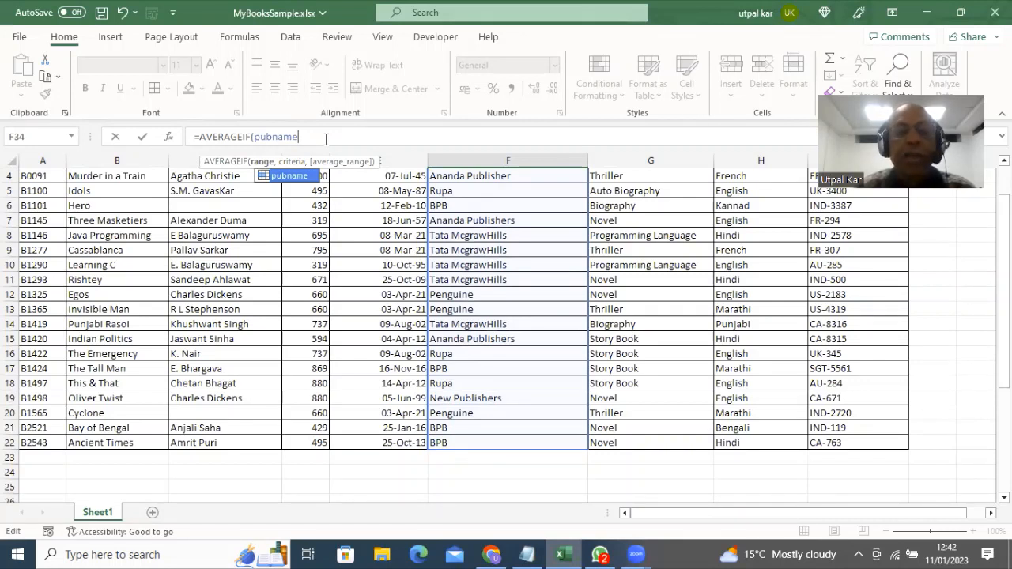
pyautogui.write(',')
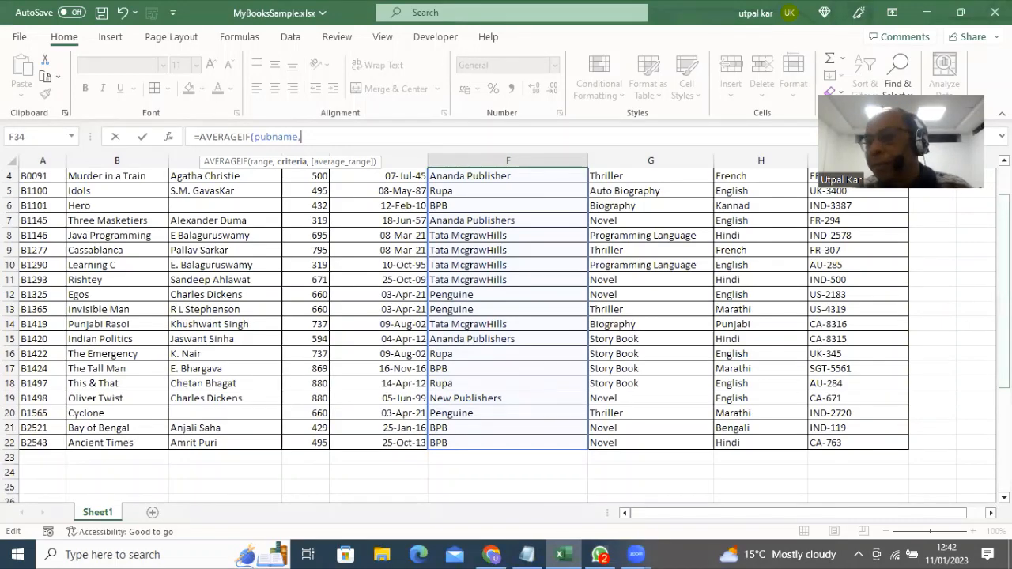
# Finish the formula as =AVERAGEIF(pubname,E34,PriceValues), giving BPB's average of 556.25
pyautogui.scroll(-4, 1003, 332)
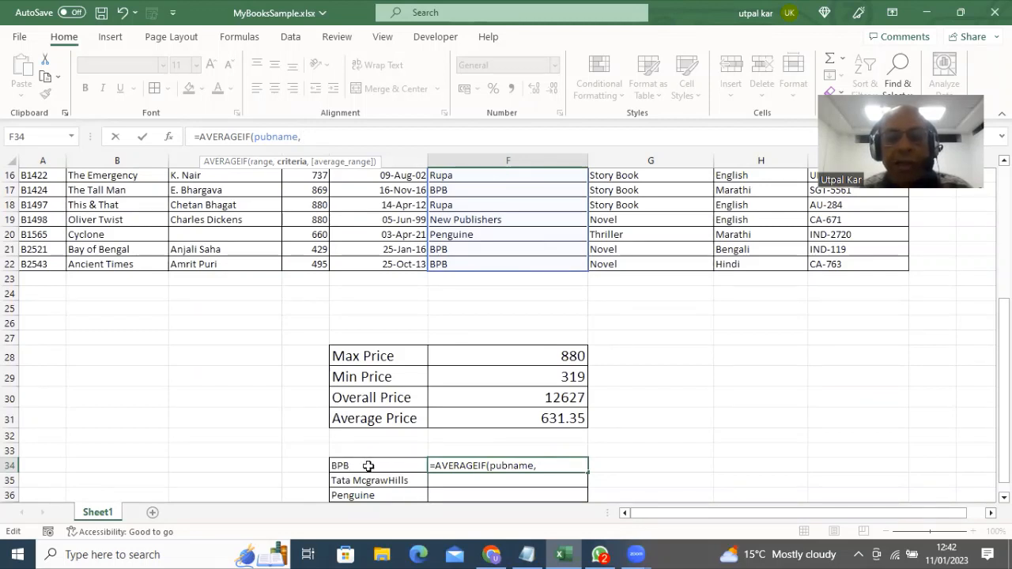
pyautogui.click(369, 466)
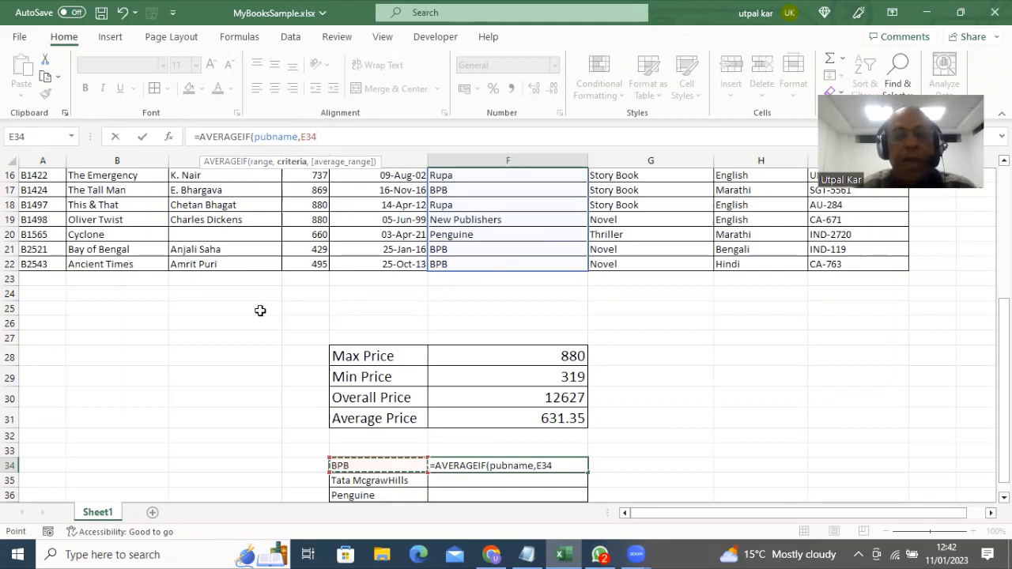
pyautogui.write(',')
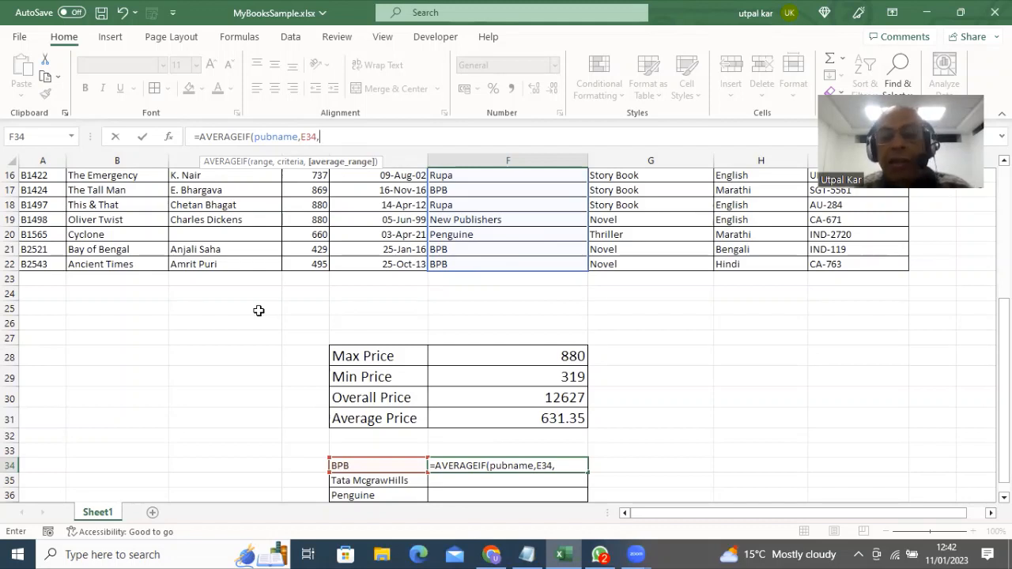
pyautogui.write('Pri')
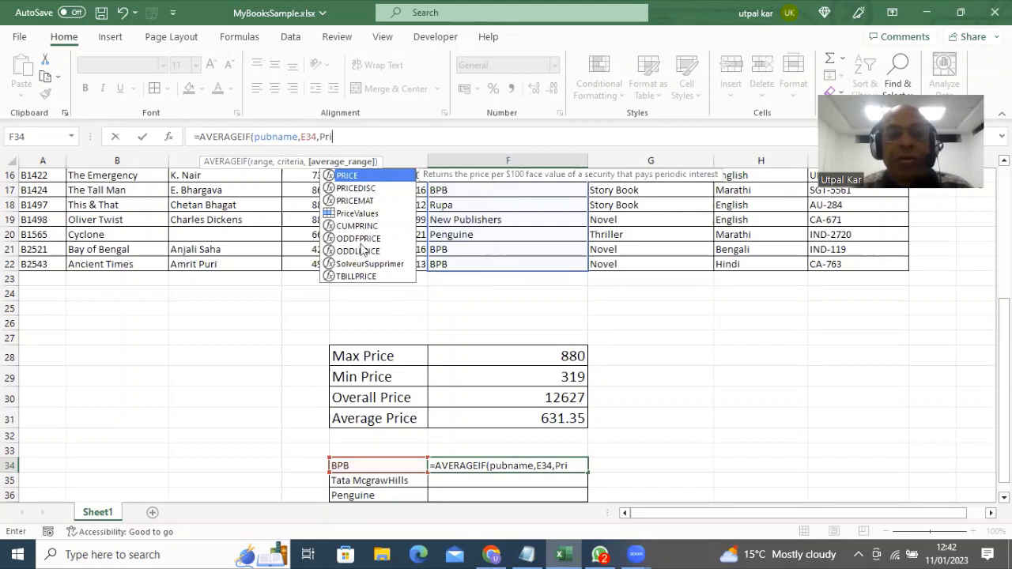
pyautogui.click(364, 213)
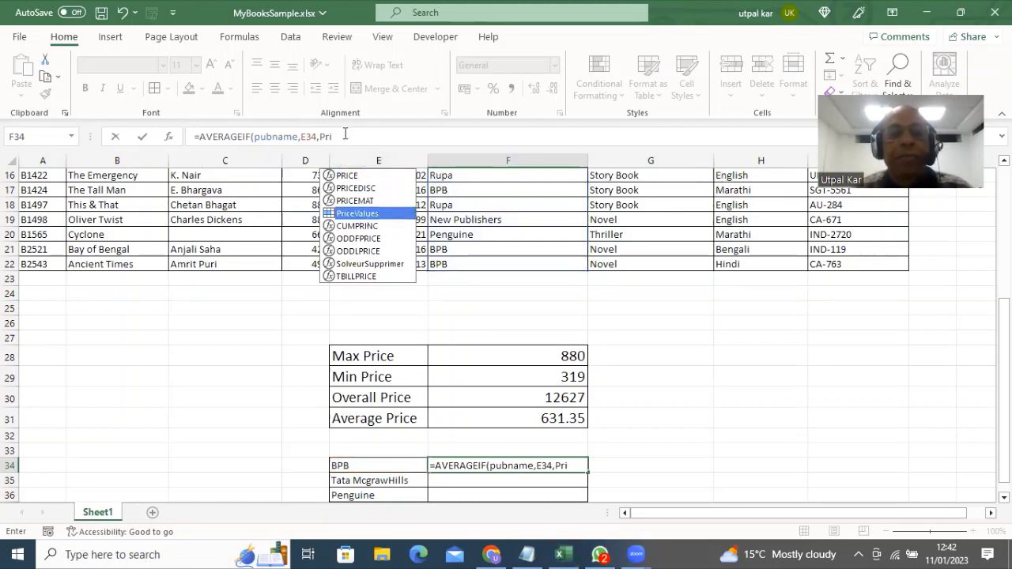
pyautogui.doubleClick(353, 215)
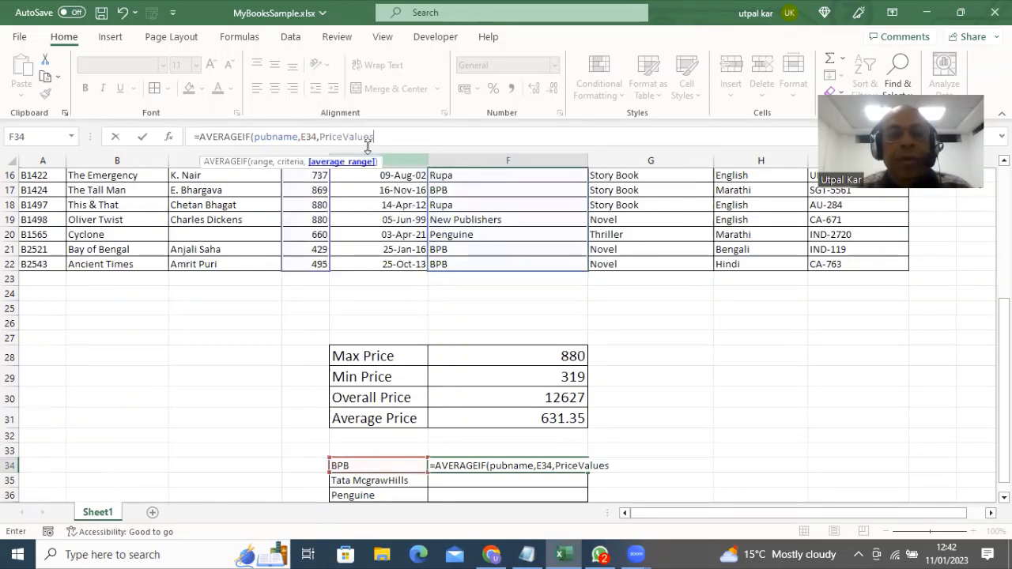
pyautogui.write(')')
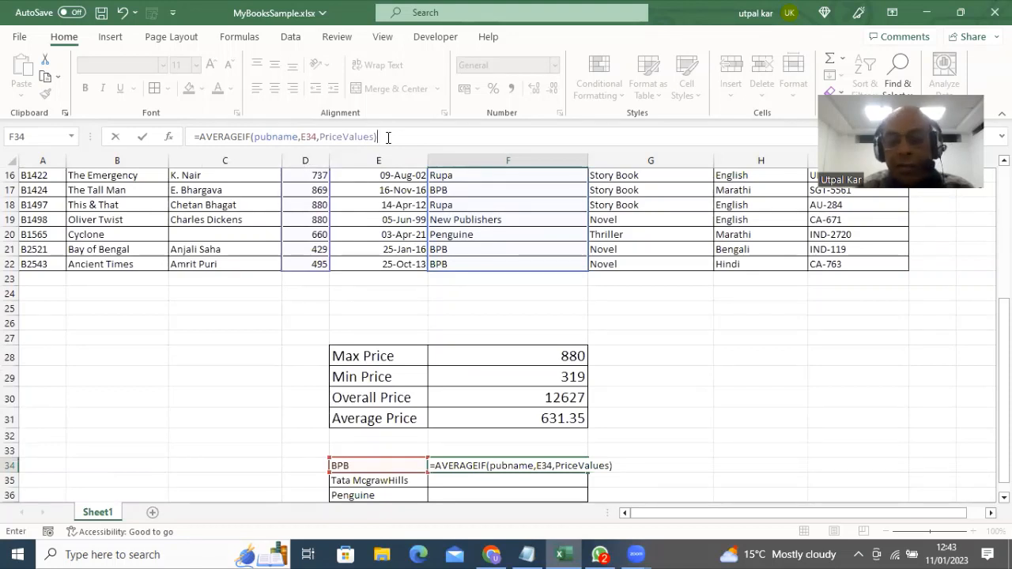
pyautogui.press('Return')
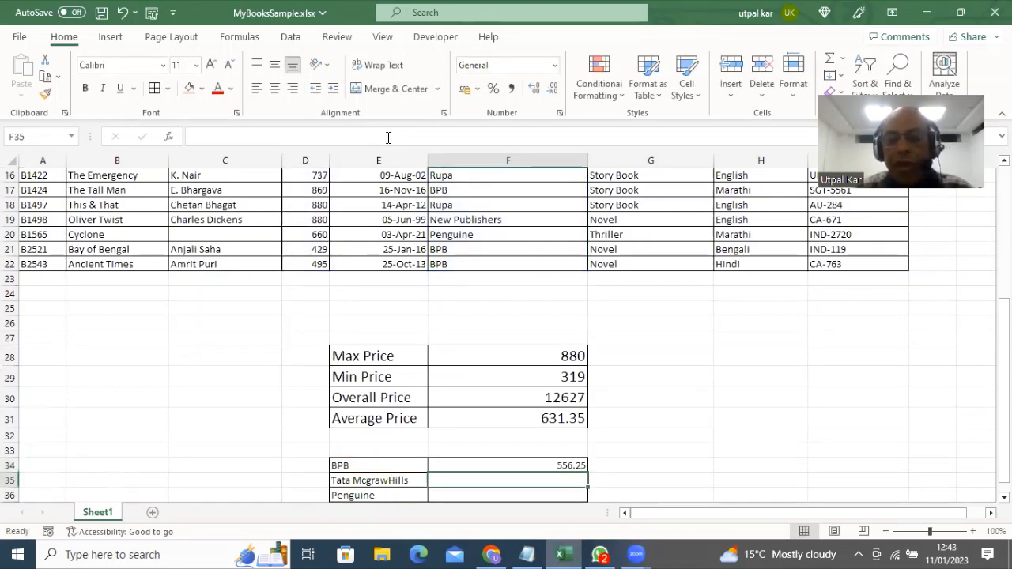
# Wrap F34's formula as =ROUND(AVERAGEIF(pubname,E34,PriceValues),0) so BPB's average shows 556
pyautogui.click(503, 465)
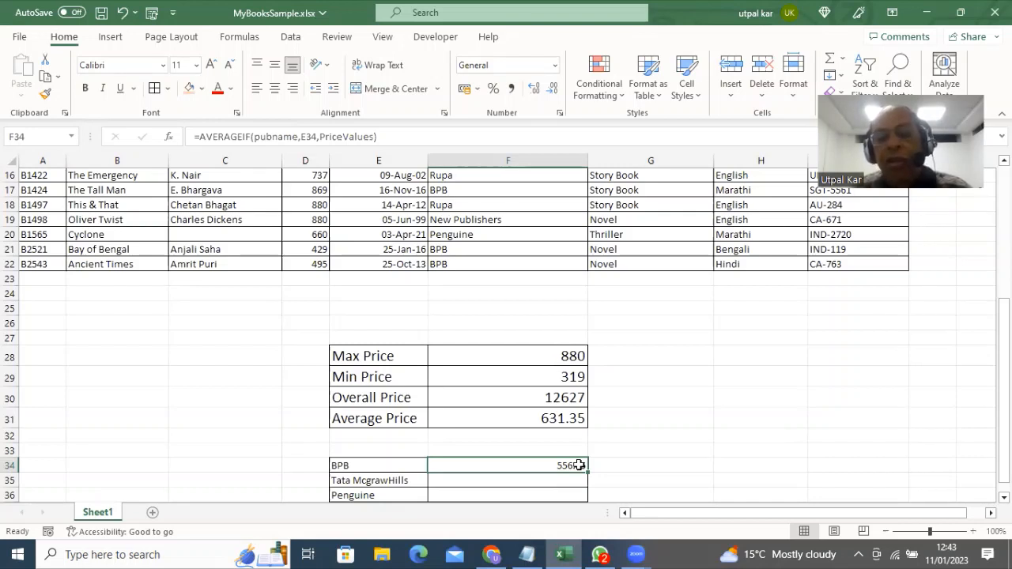
pyautogui.click(195, 137)
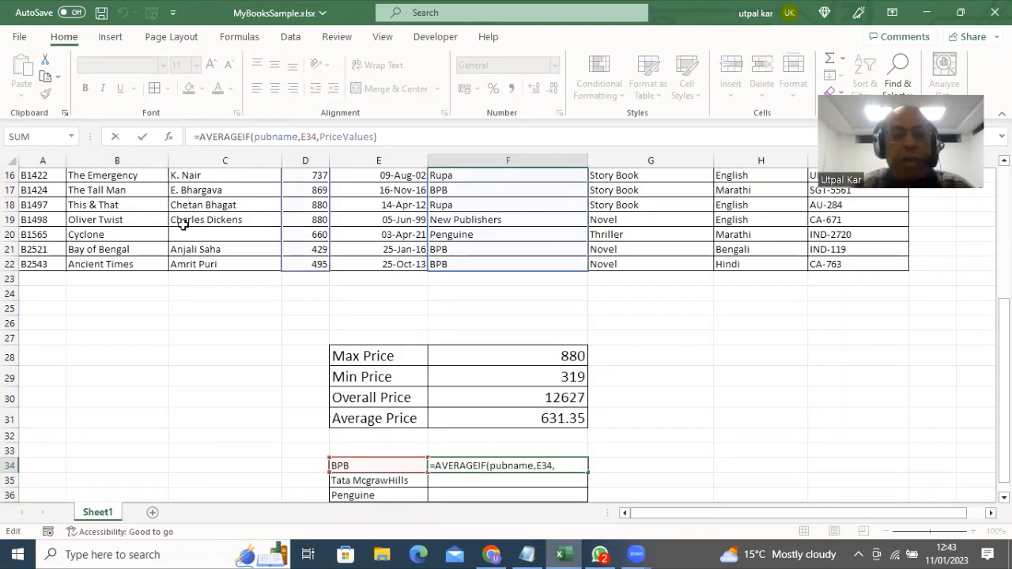
pyautogui.write('Round(')
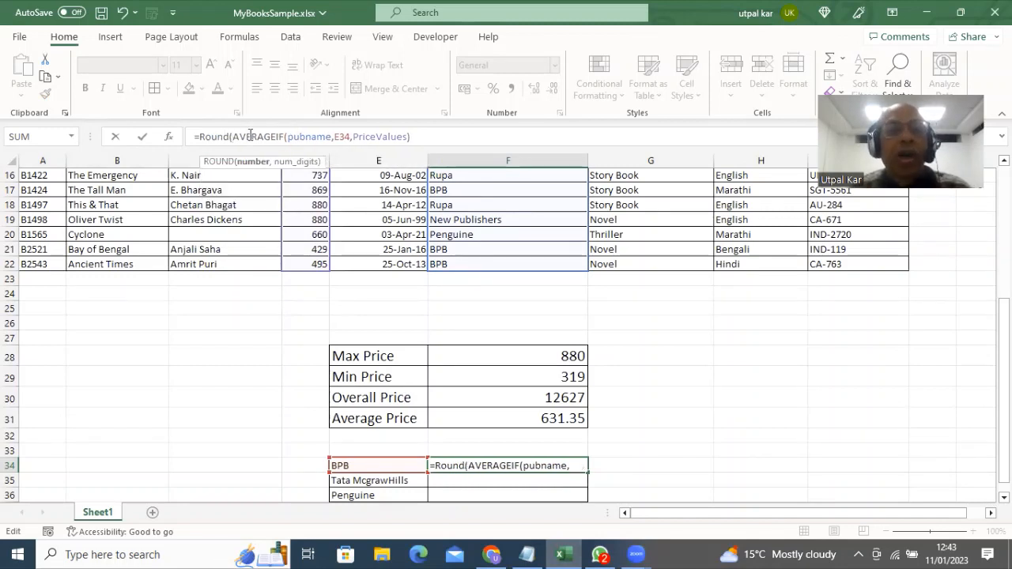
pyautogui.click(417, 136)
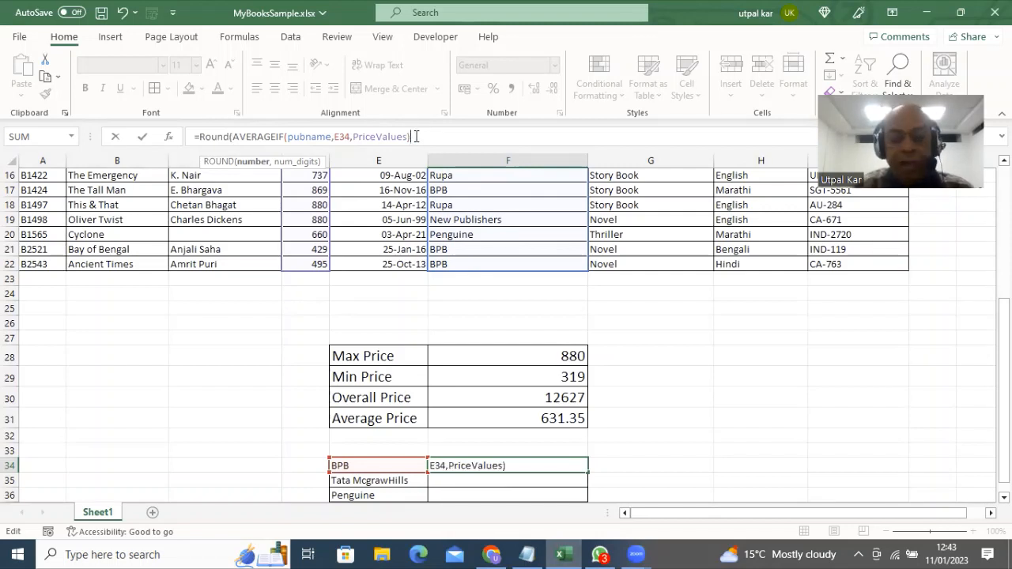
pyautogui.write(',0')
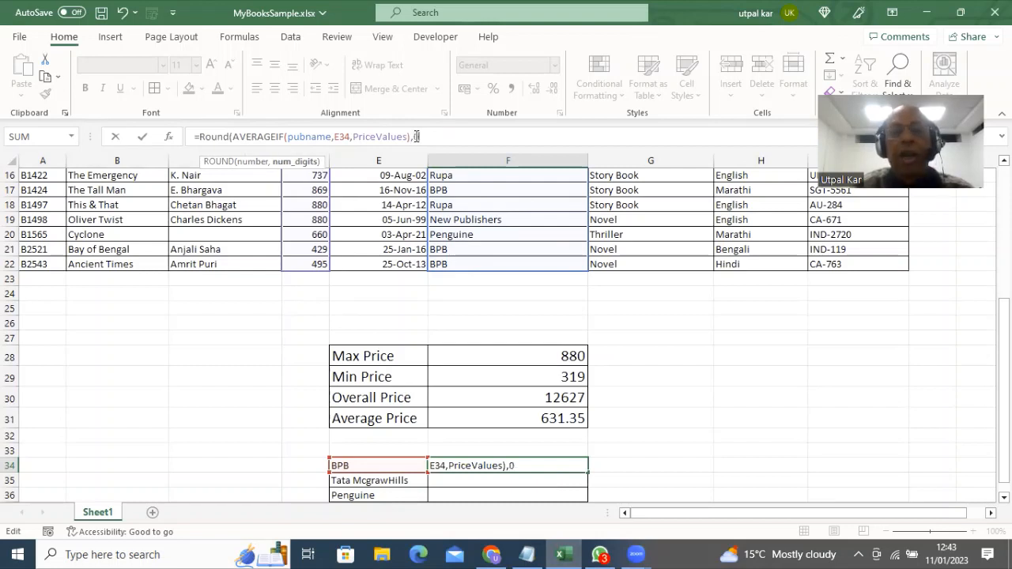
pyautogui.write(')')
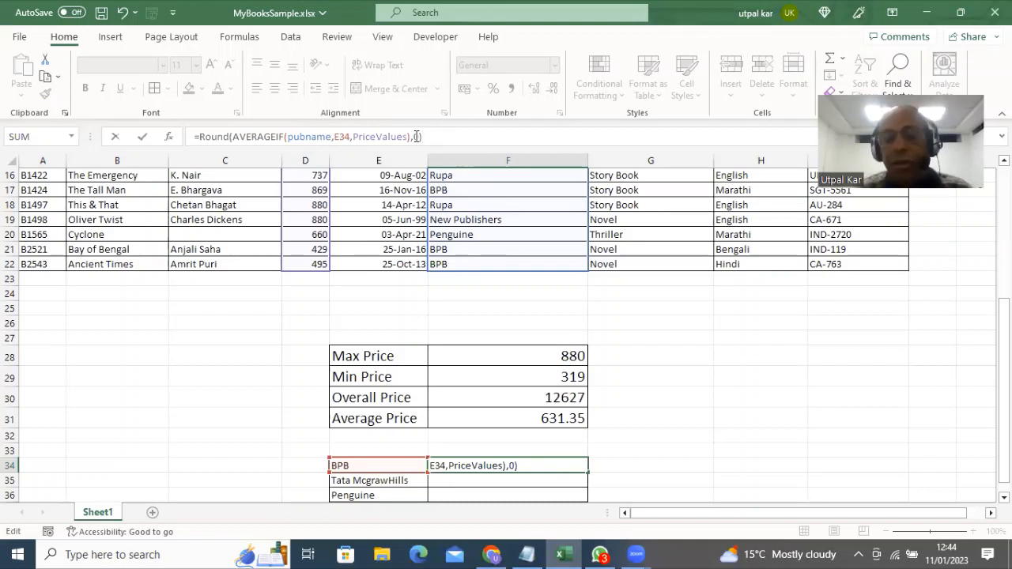
pyautogui.press('Return')
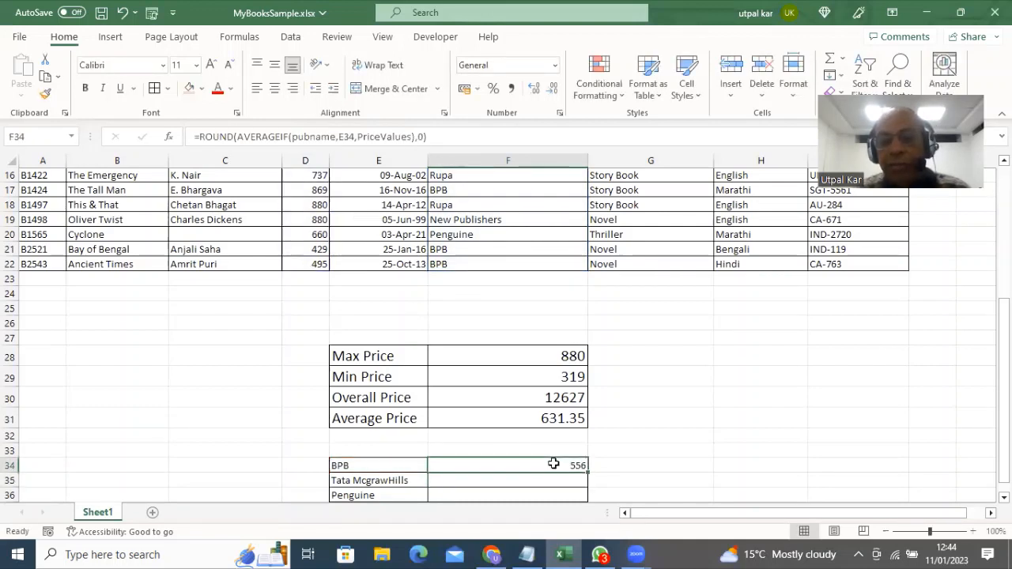
# Fill F34's formula down to F36, giving 670 for Tata McgrawHills and 660 for Penguine
pyautogui.click(554, 464)
pyautogui.moveTo(553, 465); pyautogui.dragTo(575, 440)
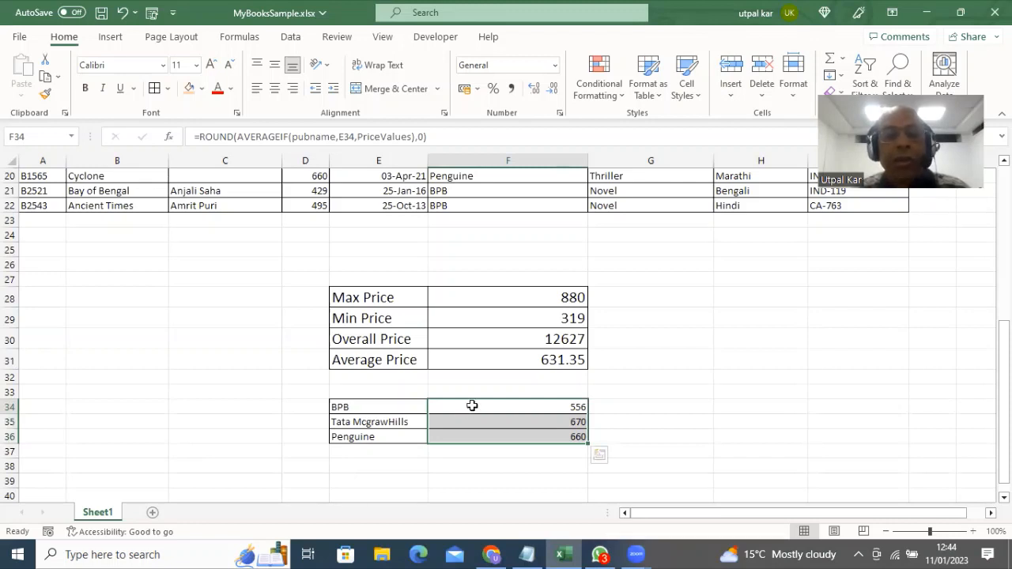
pyautogui.click(472, 406)
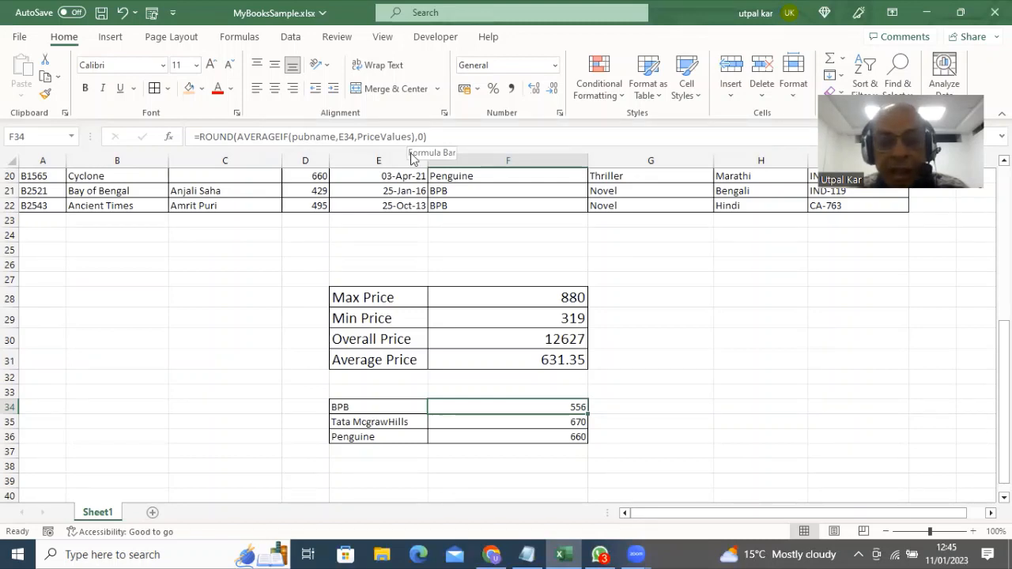
pyautogui.hotkey('alt', 'Tab')
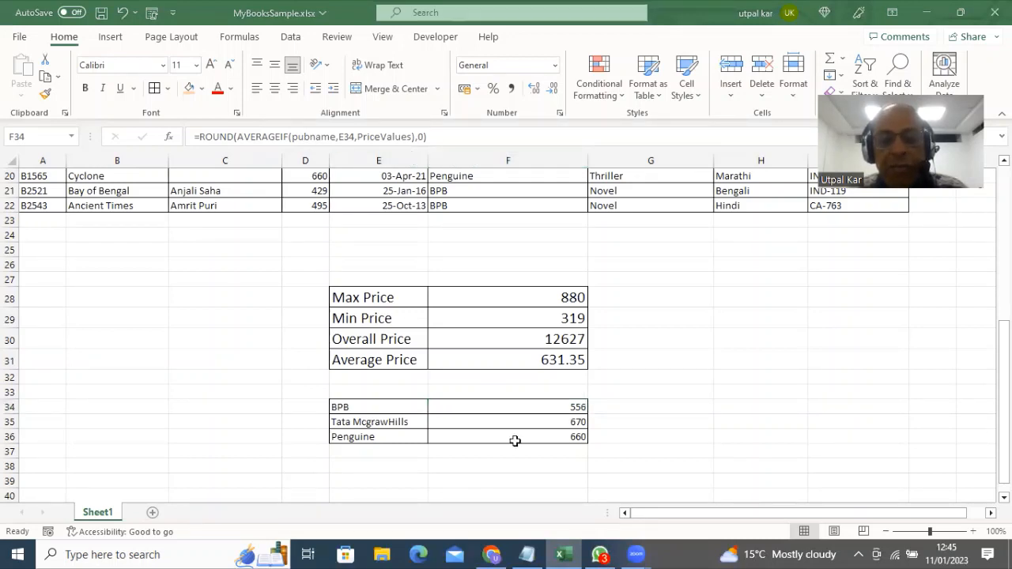